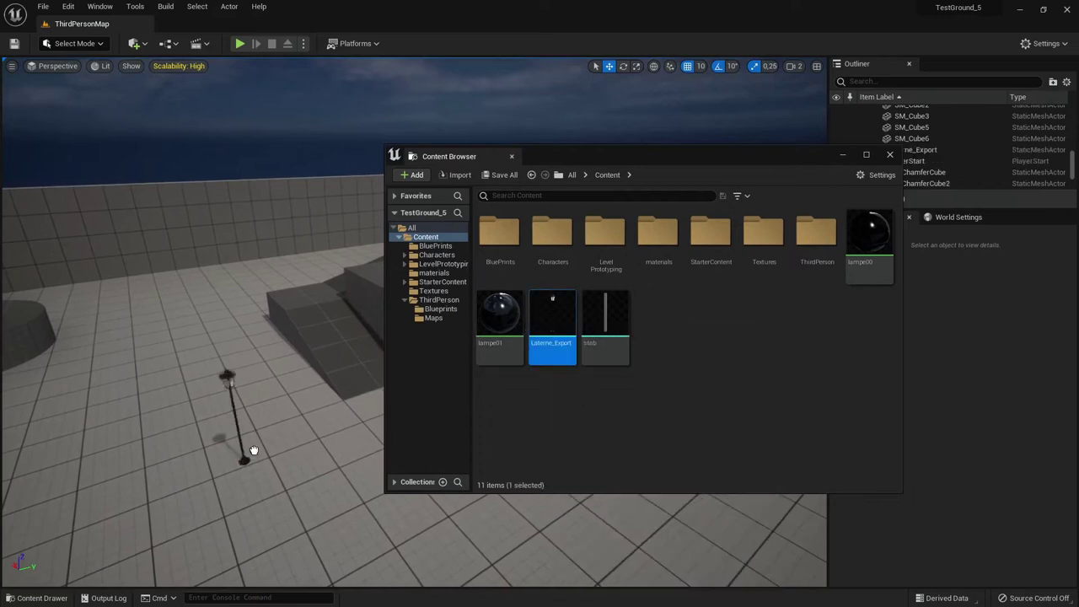
Place the Laterne_Export lamp in the level beside the ramp and inspect it from several angles
left_click_drag(545, 326, 371, 434)
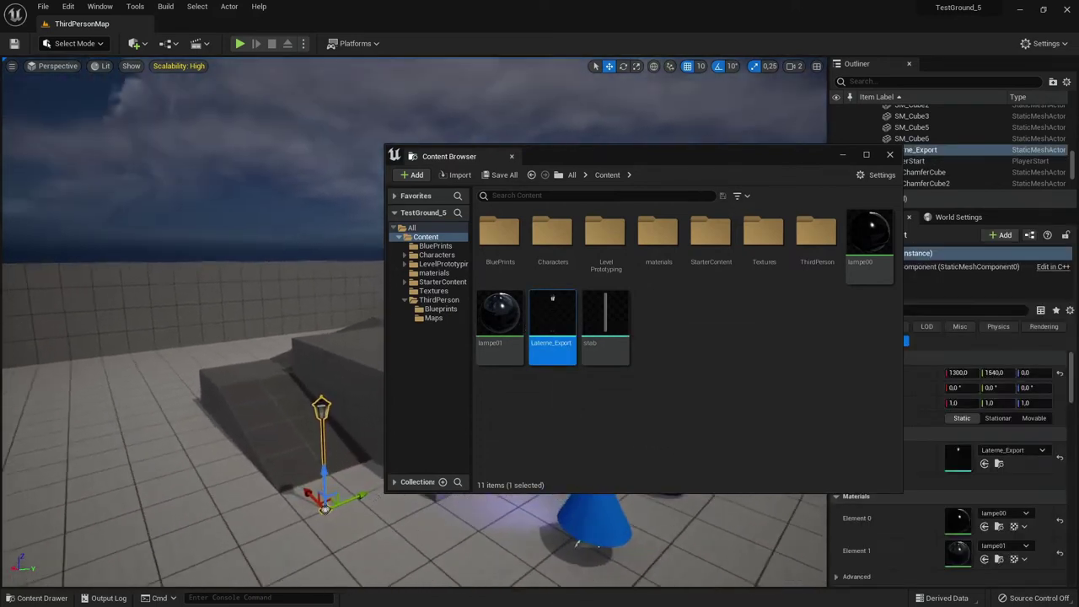
right_click_drag(377, 341, 377, 341)
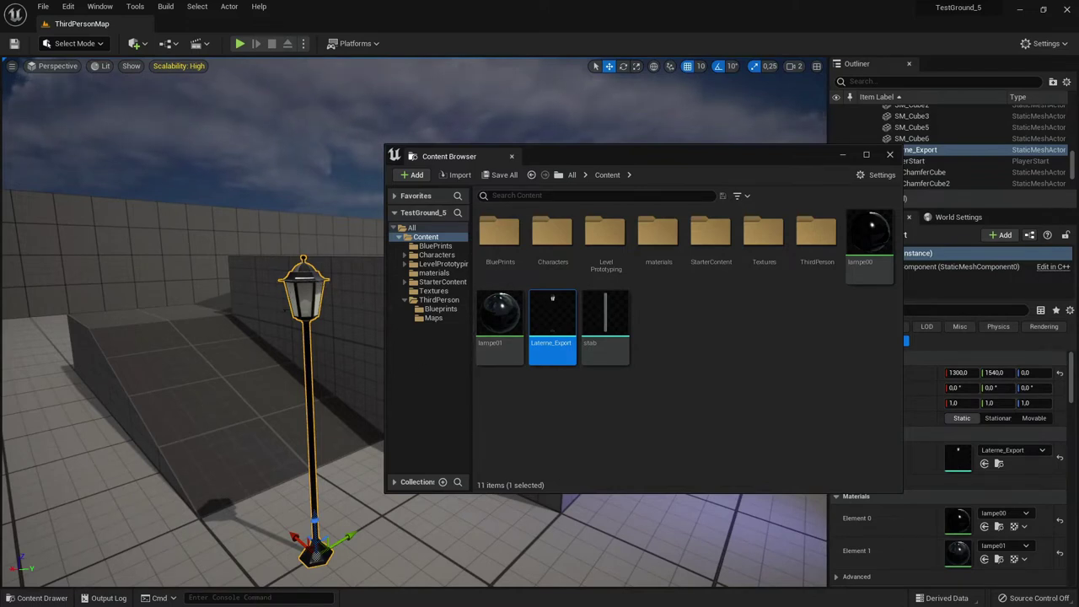
right_click_drag(325, 300, 325, 300)
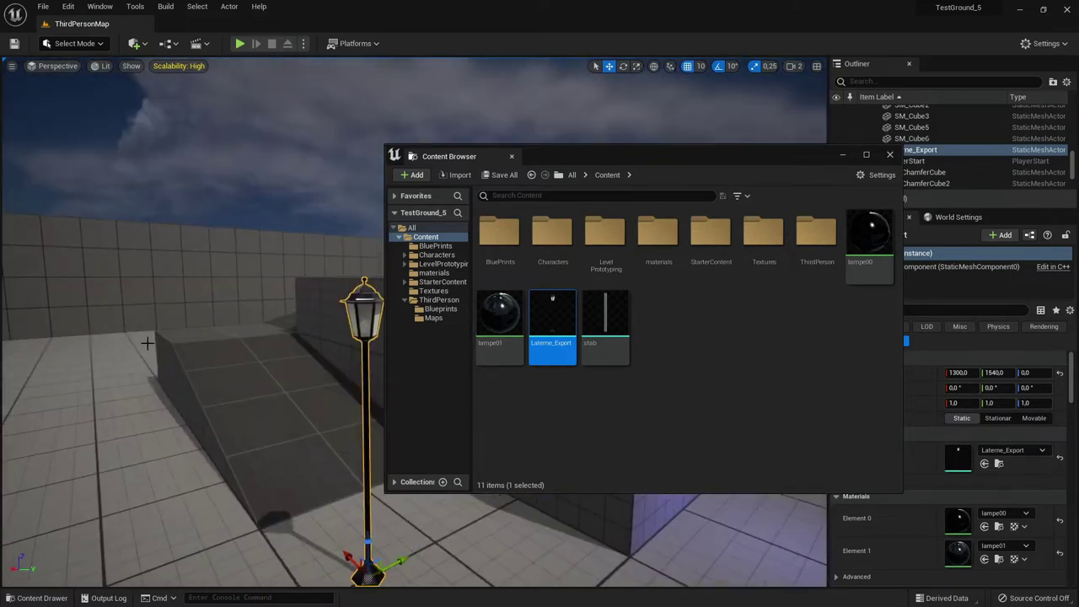
right_click_drag(309, 323, 309, 323)
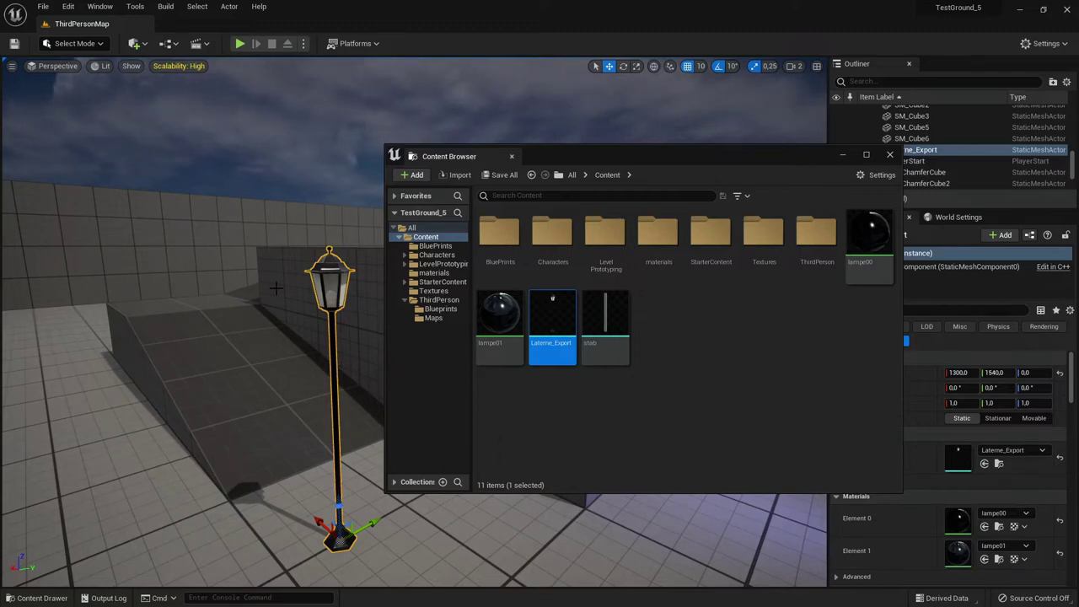
right_click_drag(276, 253, 290, 445)
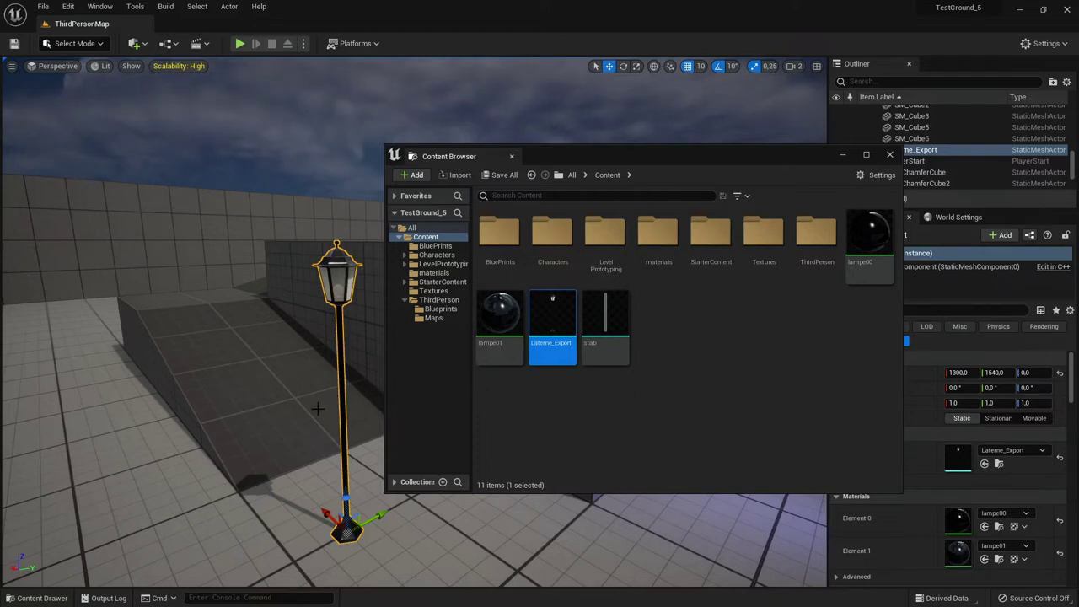
right_click_drag(317, 408, 315, 408)
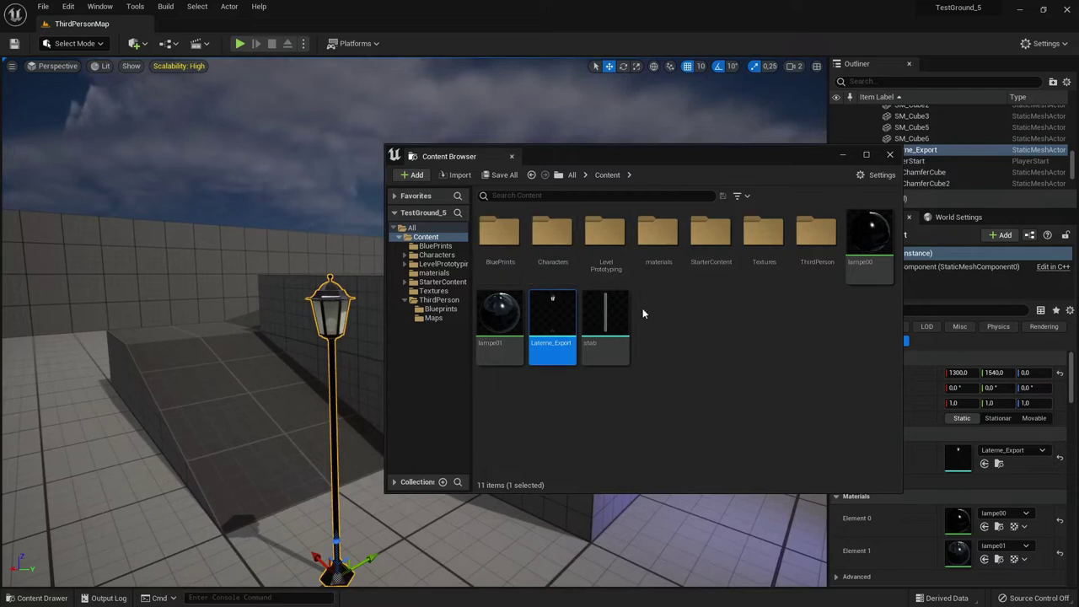
right_click_drag(317, 409, 624, 348)
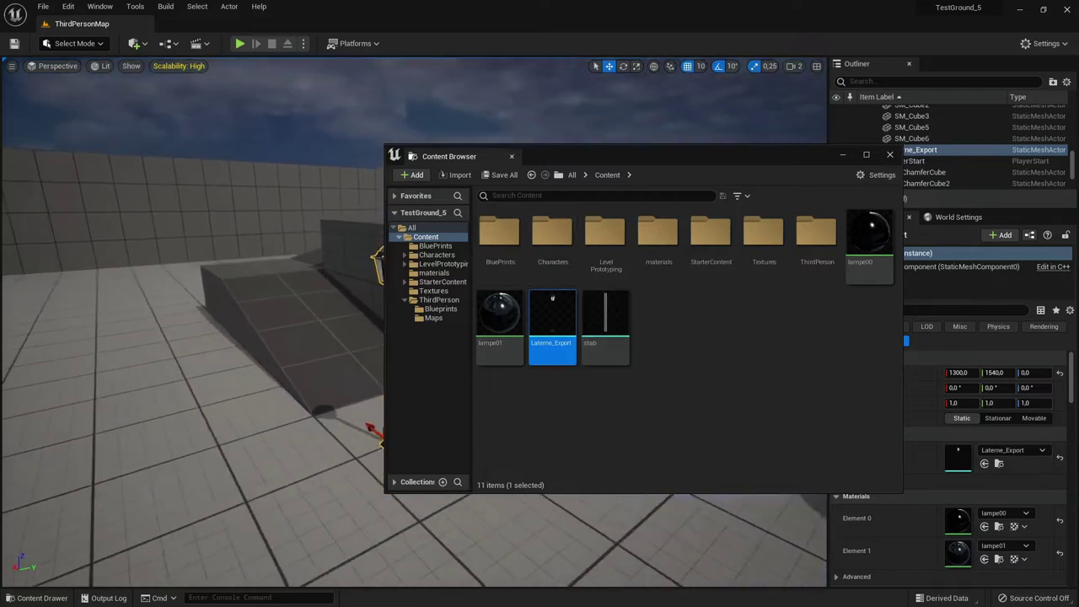
Delete the stray stab lever from the level and move the Content Browser window up and right
left_click_drag(624, 348, 317, 495)
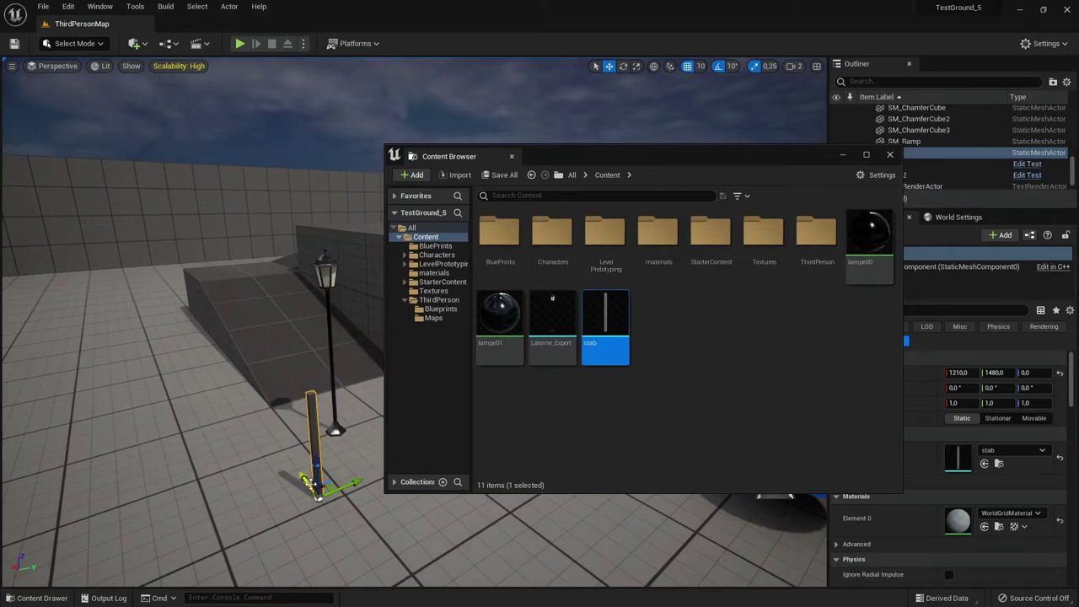
key("Delete")
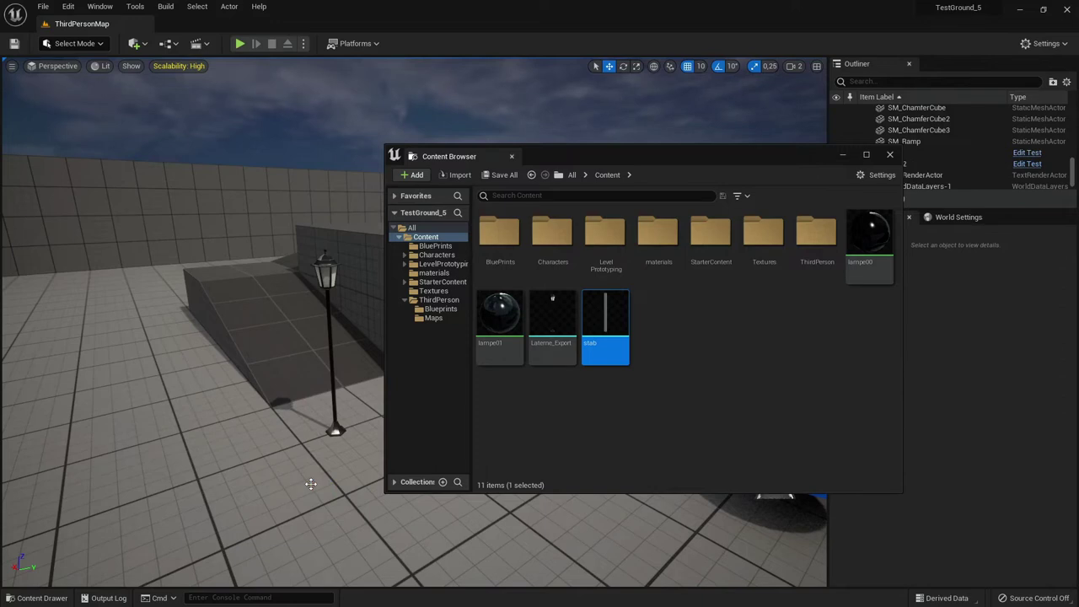
right_click_drag(270, 421, 279, 429)
mouse_move(620, 165)
left_mouse_down()
mouse_move(710, 120)
mouse_move(728, 170)
left_mouse_up()
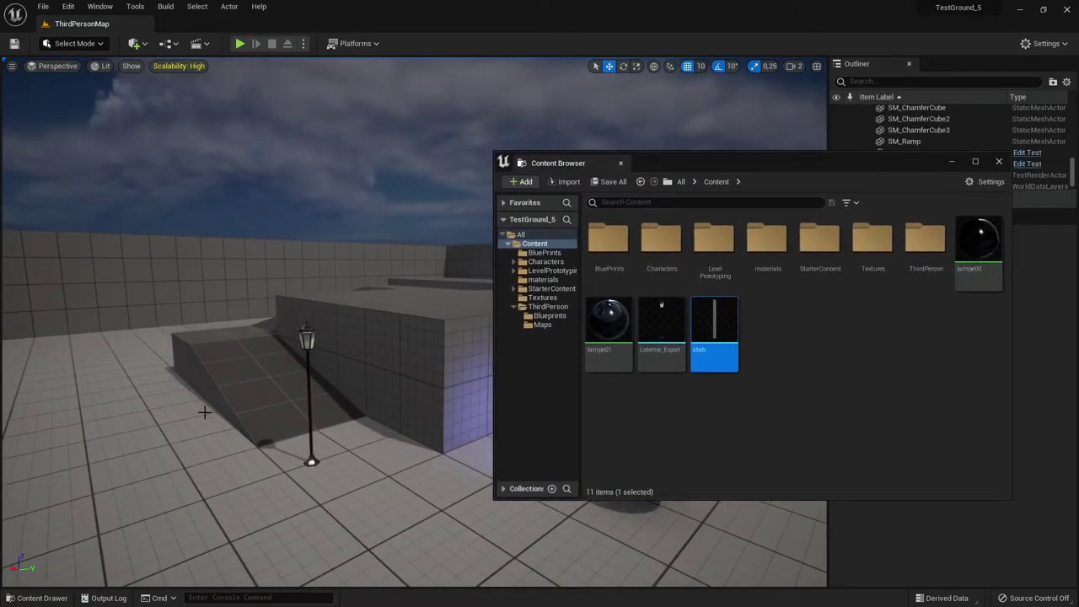
right_click_drag(348, 472, 383, 465)
Create an Actor Blueprint named Lampe in Content and open it
right_click(677, 431)
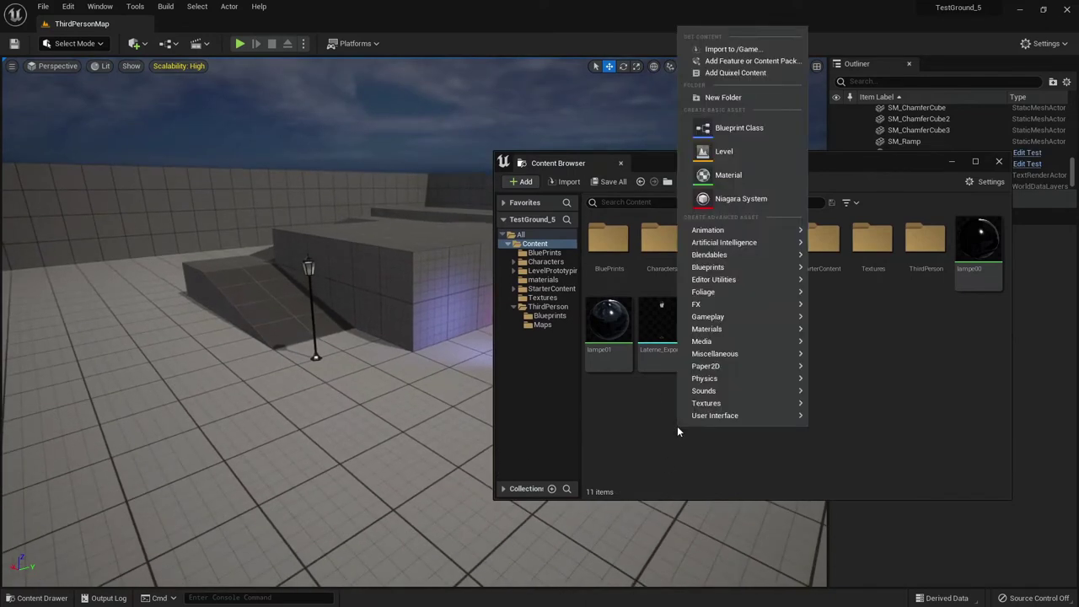
left_click(764, 128)
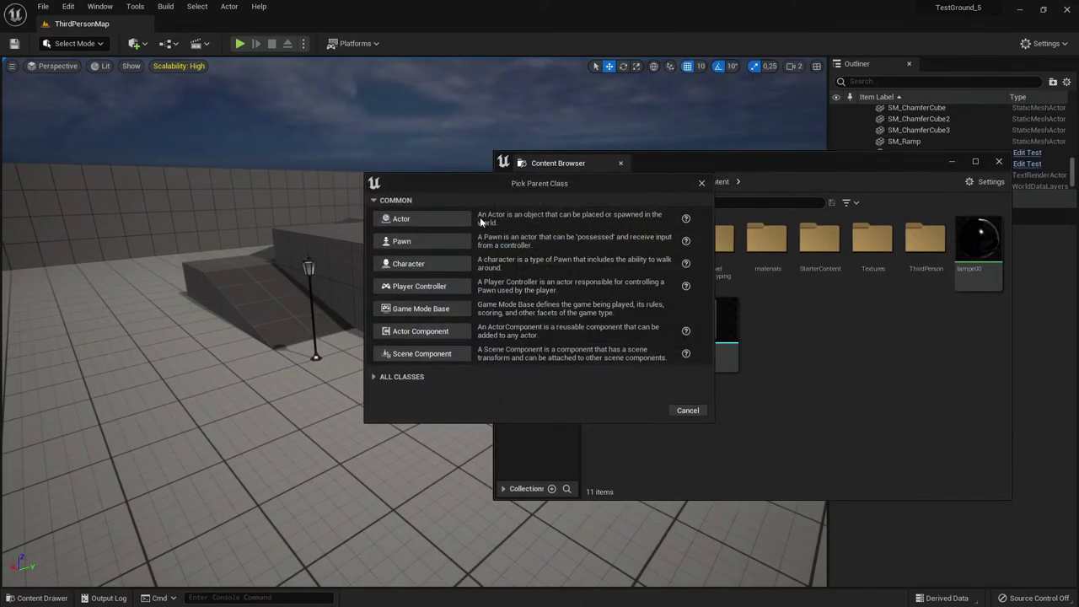
left_click(436, 218)
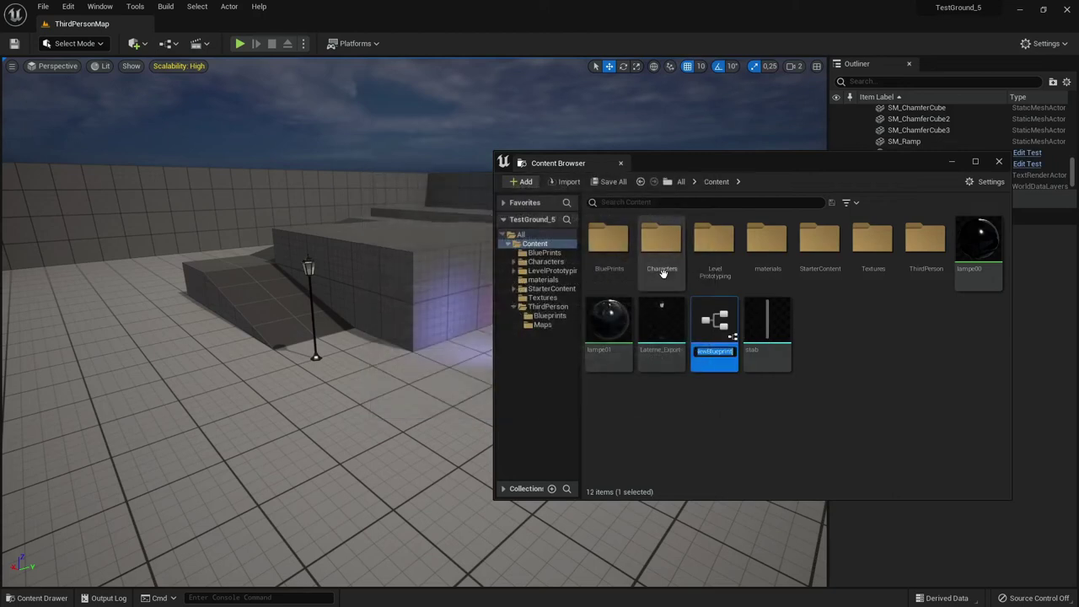
type("Lampe")
key("Return")
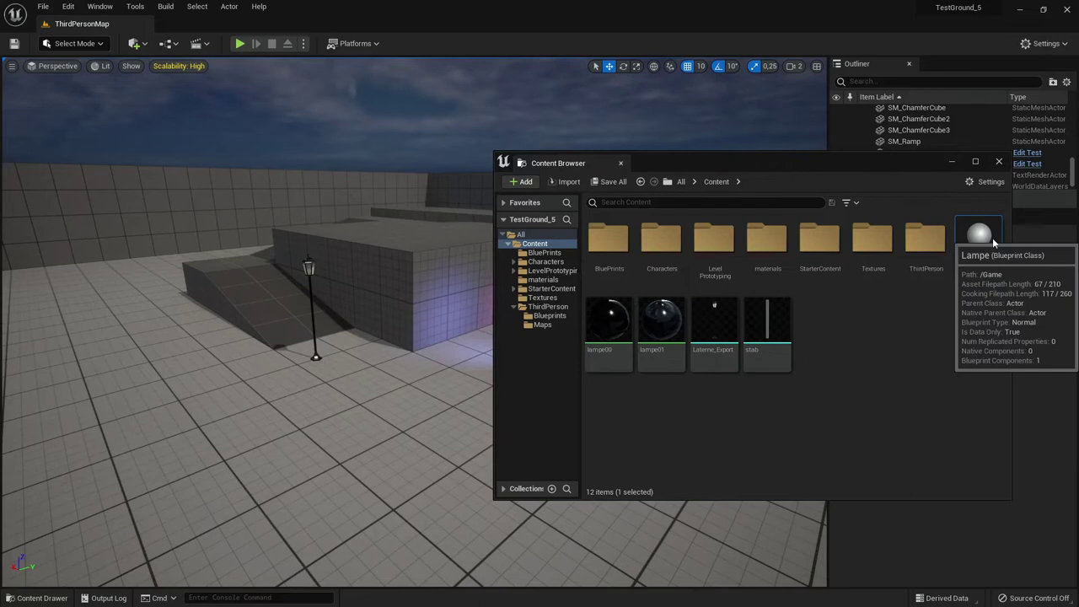
double_click(992, 242)
Add the Laterne_Export and stab meshes to Lampe, offsetting stab to Y 180
left_click_drag(588, 42, 404, 54)
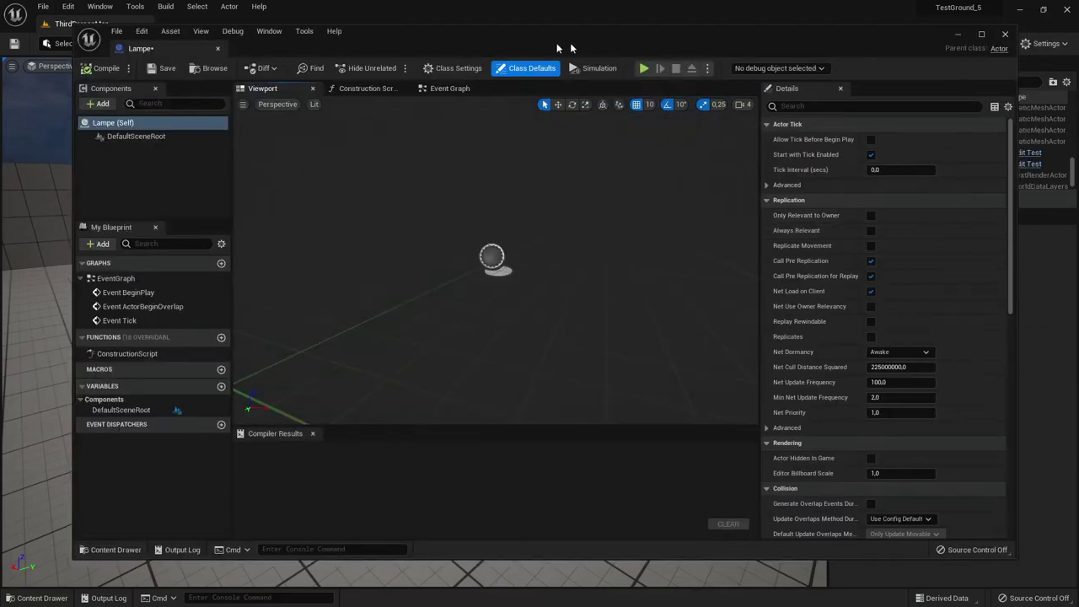
left_click(900, 359)
left_click(768, 320)
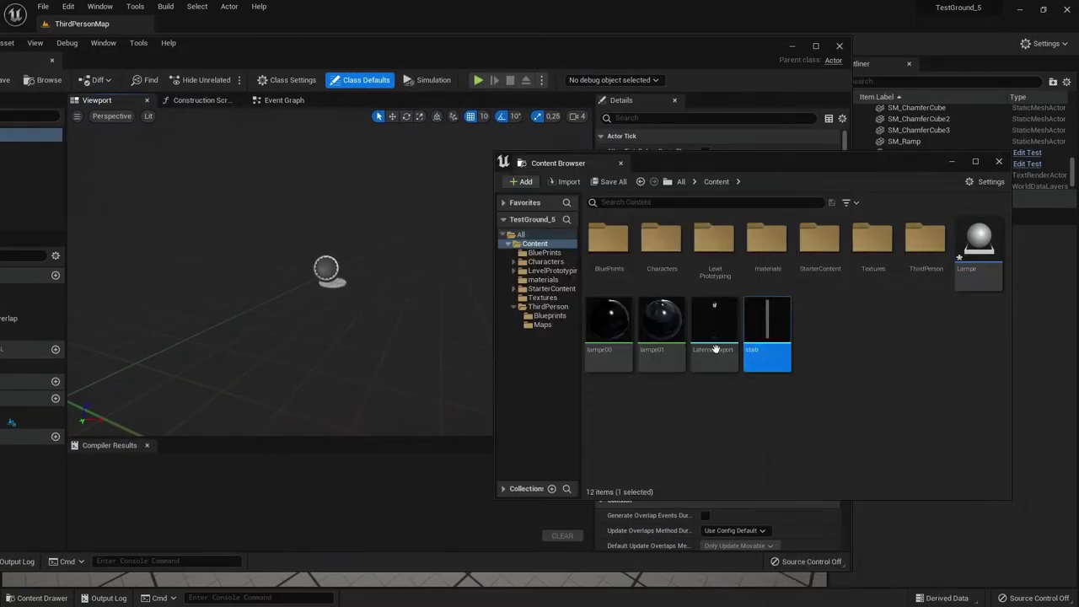
left_click(726, 322, "ctrl")
left_click_drag(726, 321, 320, 296)
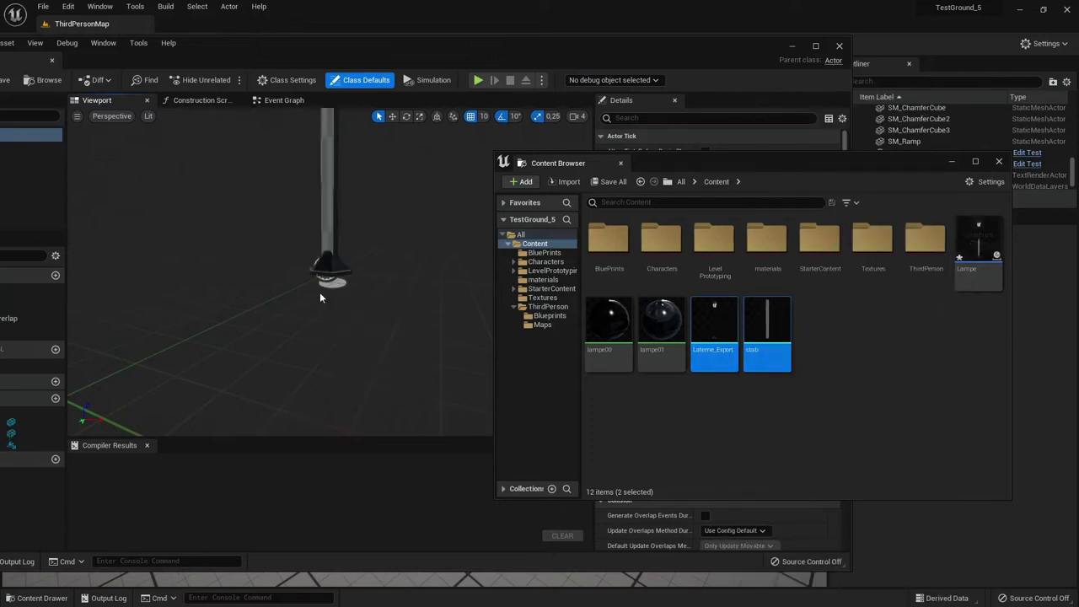
left_click(330, 248)
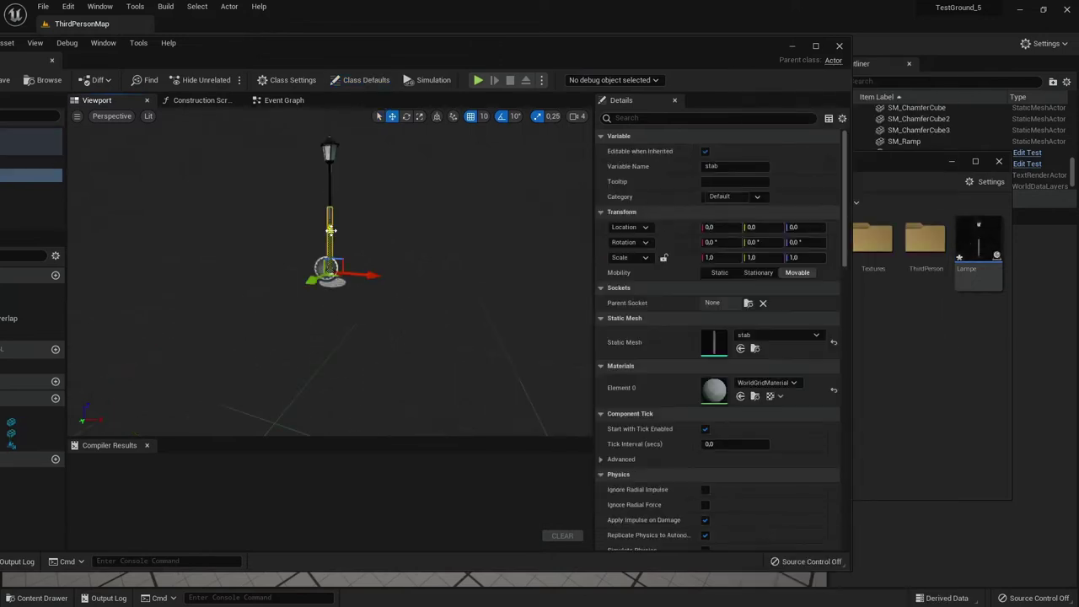
left_click_drag(310, 280, 211, 349)
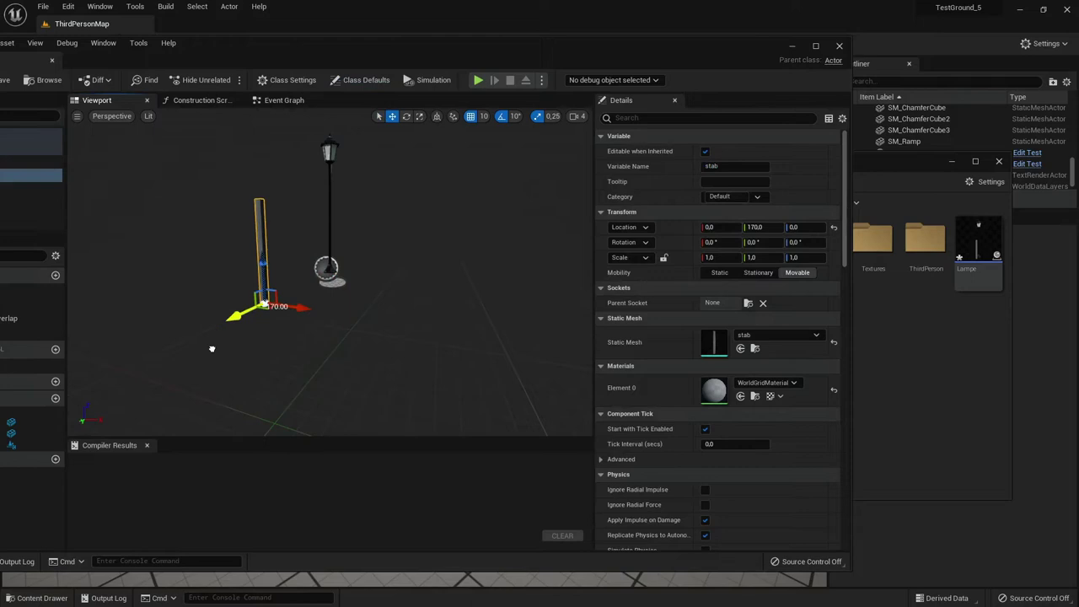
left_click_drag(446, 55, 664, 439)
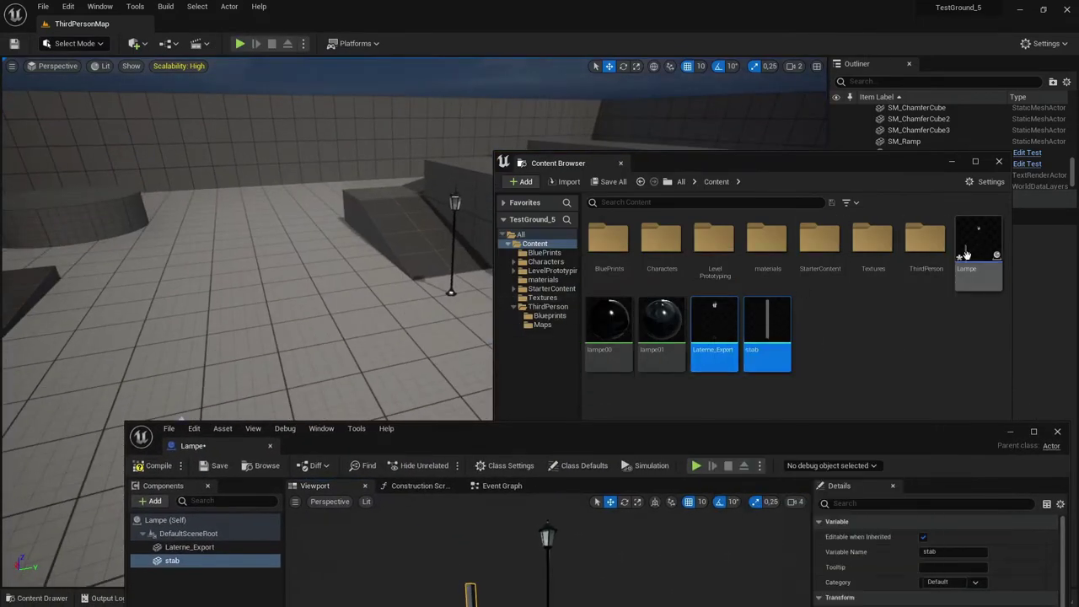
Drop a Lampe instance into the level, then reopen its editor and select the lantern
left_click_drag(978, 249, 248, 381)
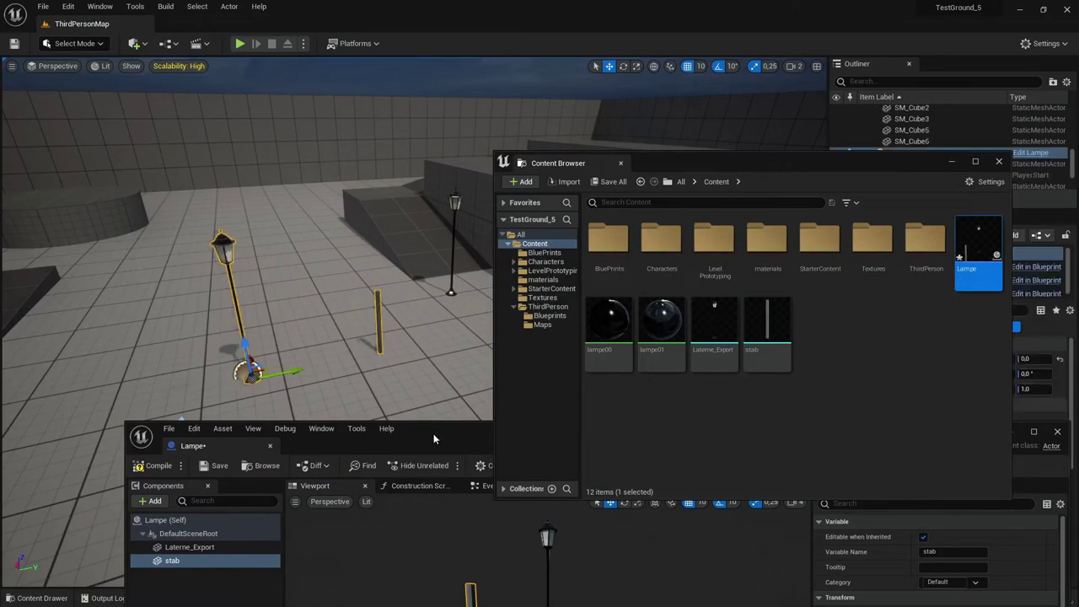
double_click(433, 434)
left_click_drag(477, 209, 641, 211)
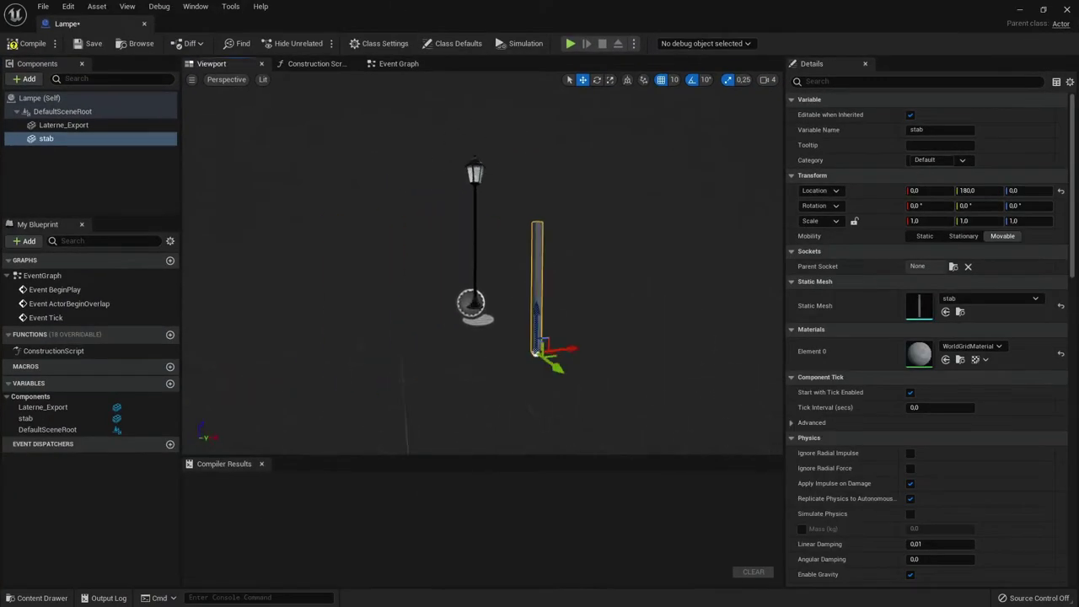
left_click_drag(457, 227, 457, 227)
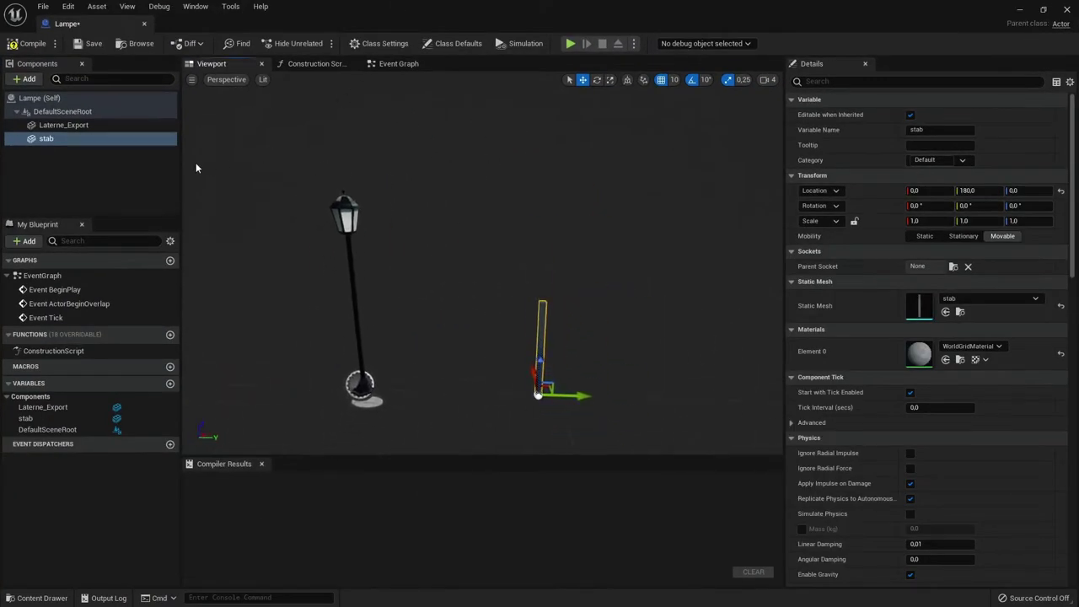
left_click(64, 124)
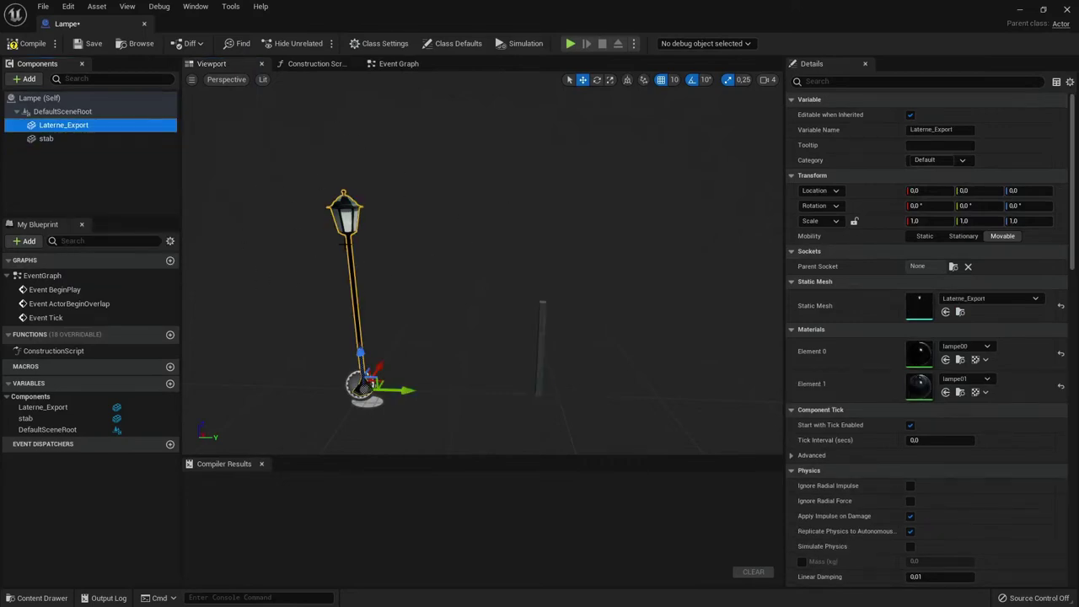
left_click(37, 81)
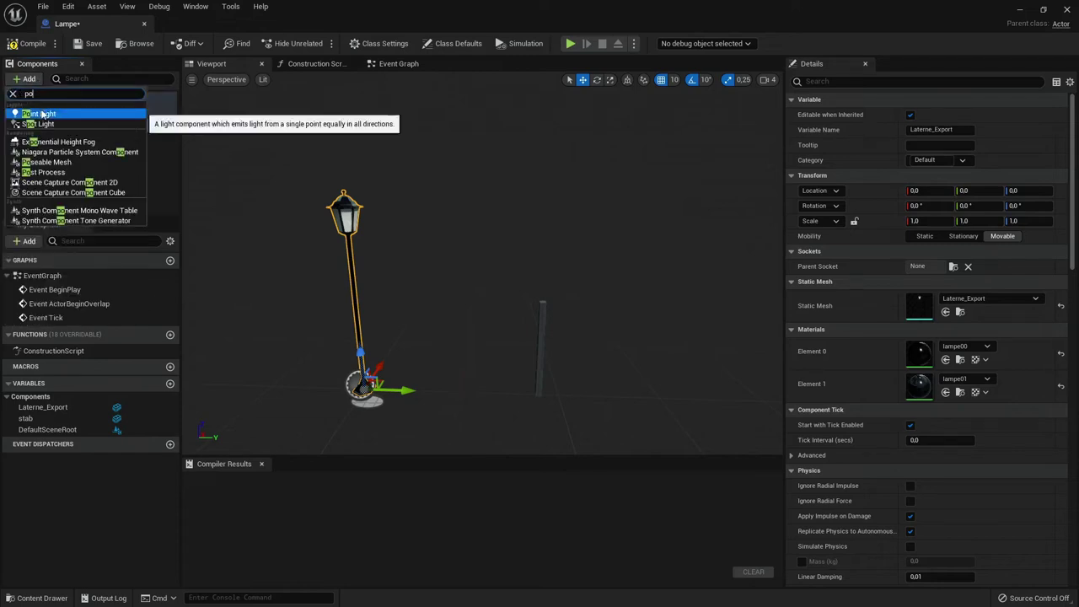
Add a PointLight under Laterne_Export at Z 180 with attenuation radius 400
left_click(39, 113)
scroll(488, 342, "down", 1)
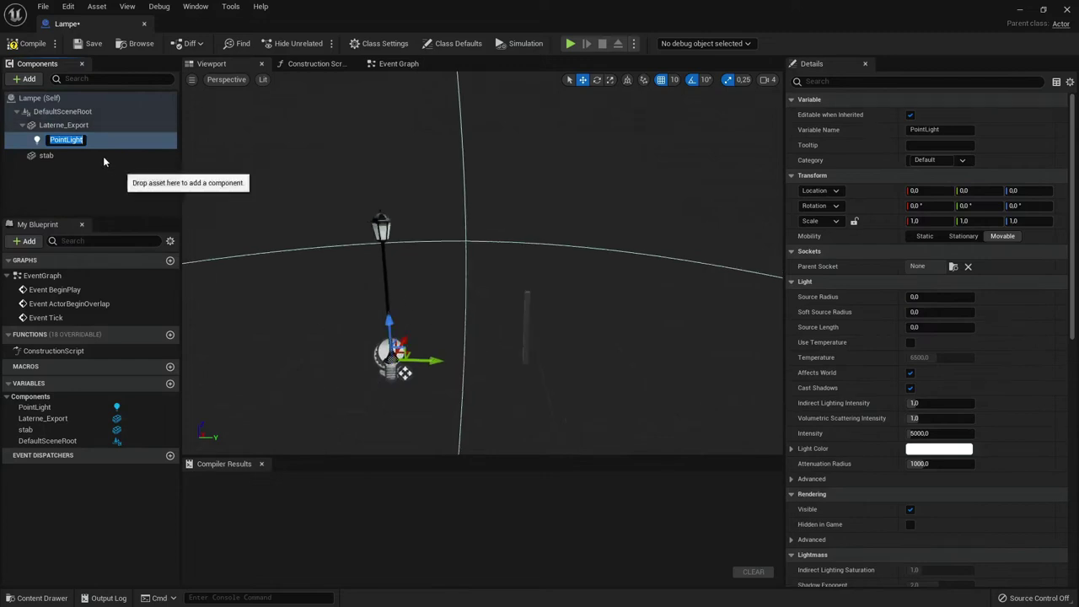
left_click(63, 125)
left_click(61, 139)
left_click(43, 123)
left_click(84, 139)
left_click_drag(389, 325, 383, 184)
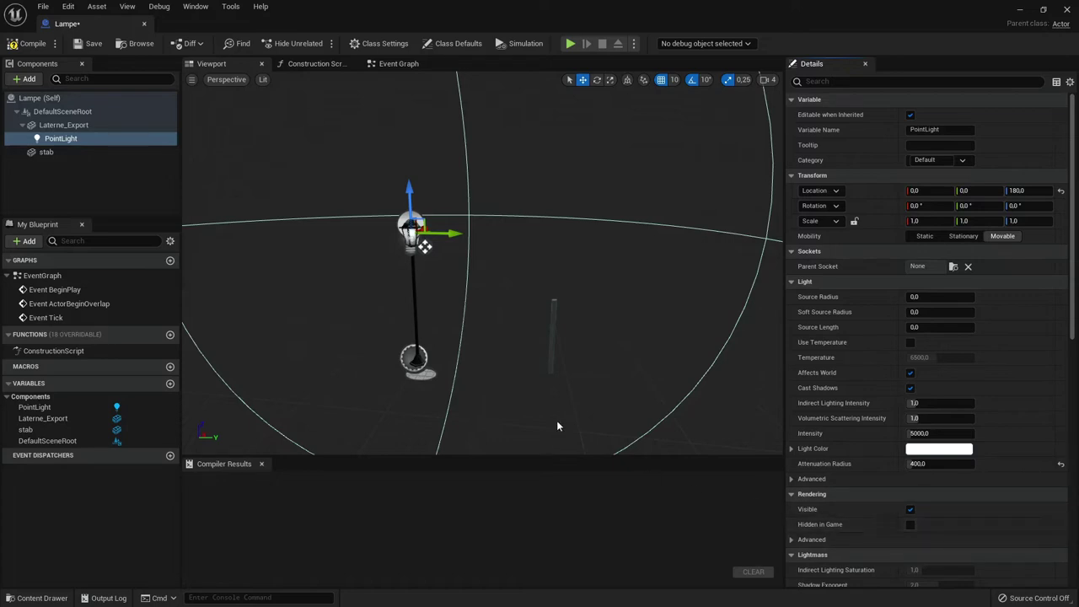
left_click(554, 341)
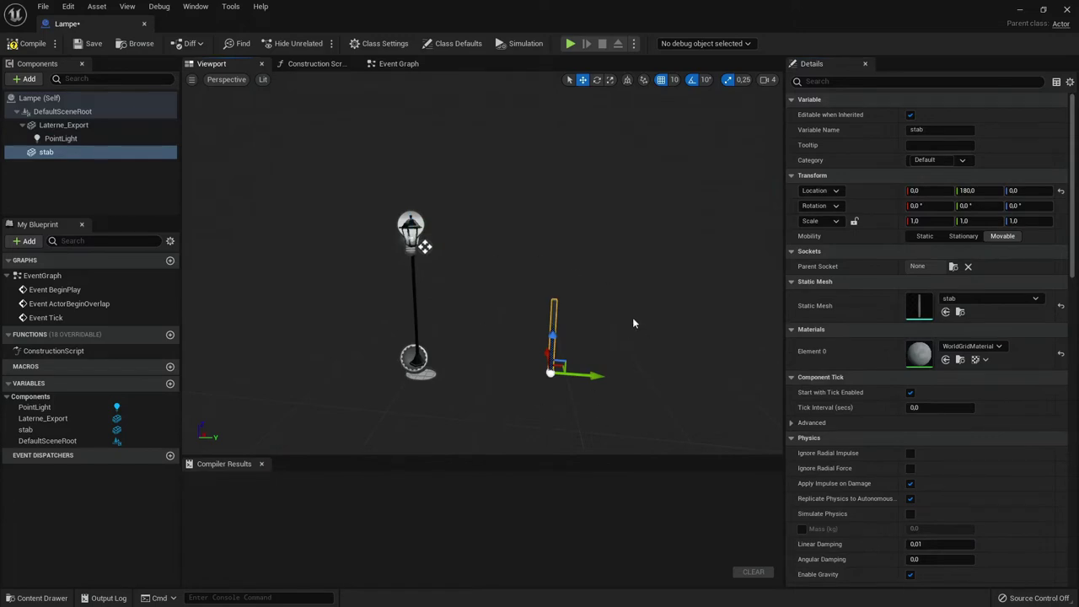
Add a Box Collision under the stab lever and raise it to Z 50
left_click(20, 79)
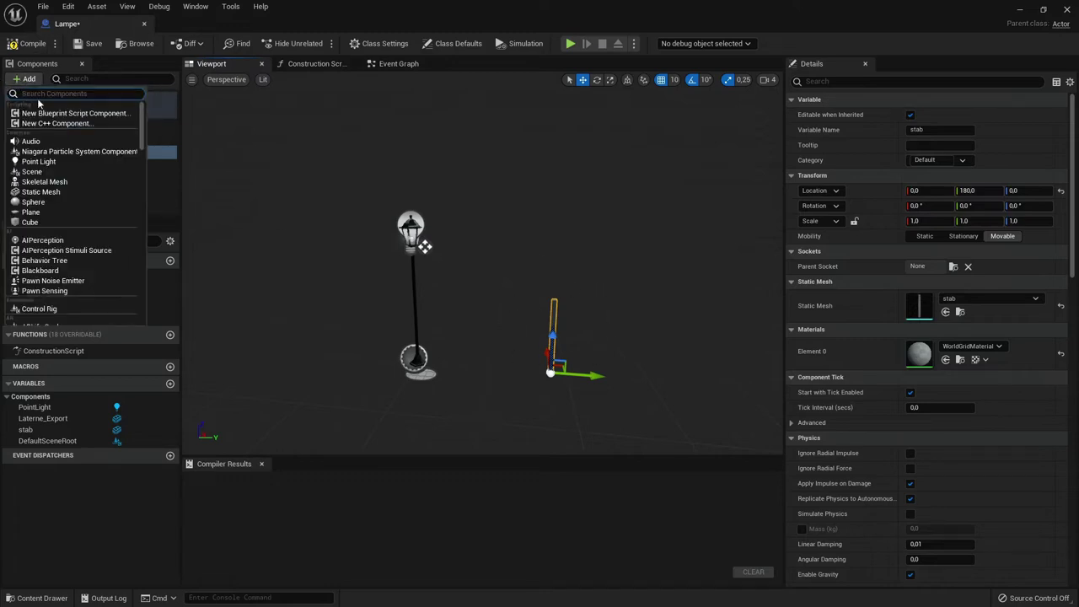
type("box")
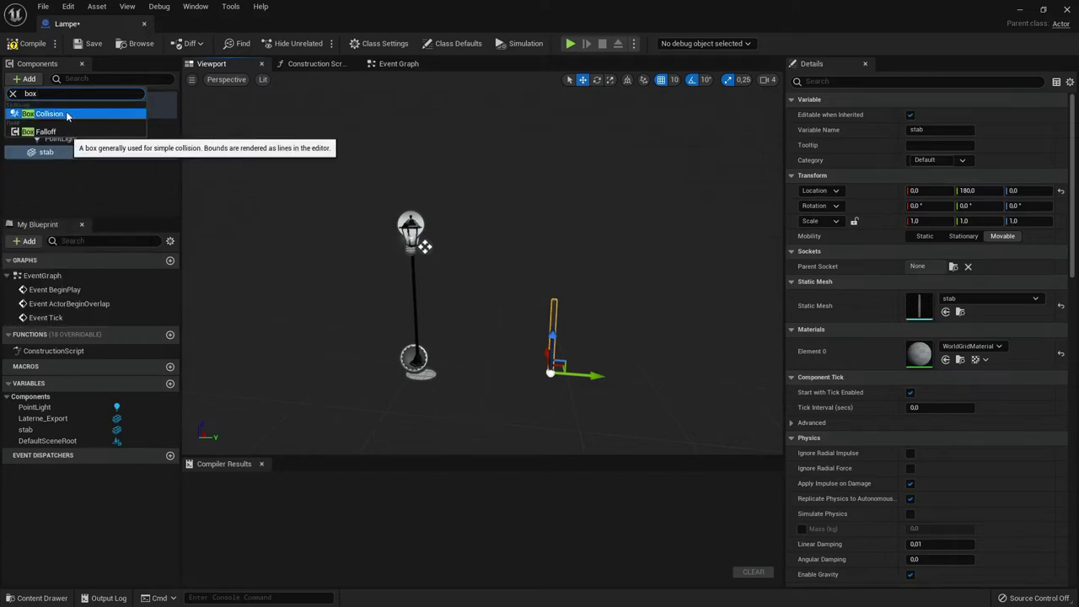
left_click(67, 115)
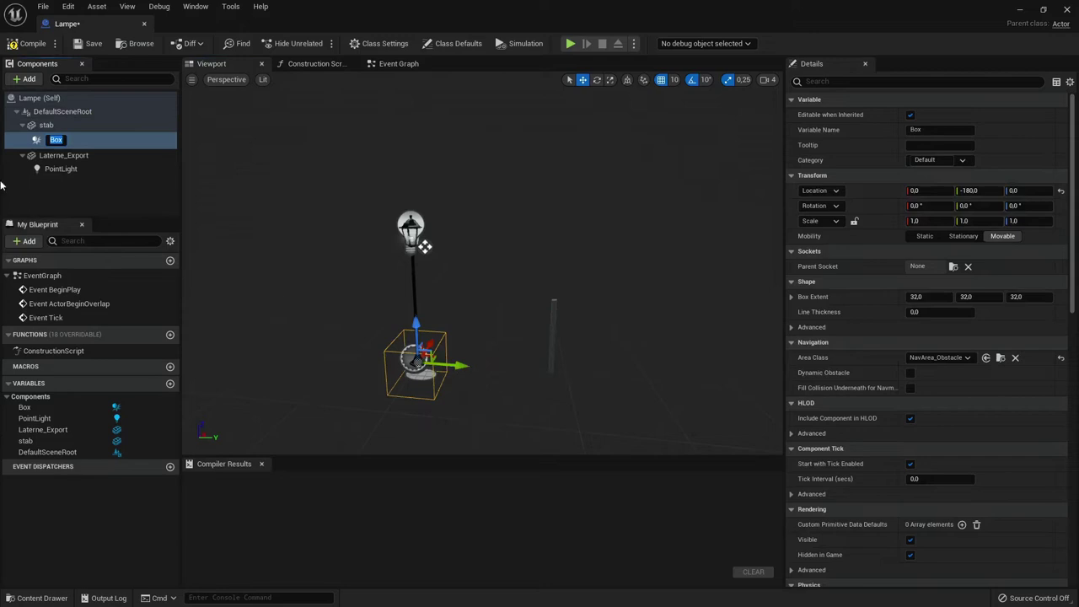
mouse_move(457, 368)
left_mouse_down()
mouse_move(486, 369)
mouse_move(553, 338)
left_mouse_up()
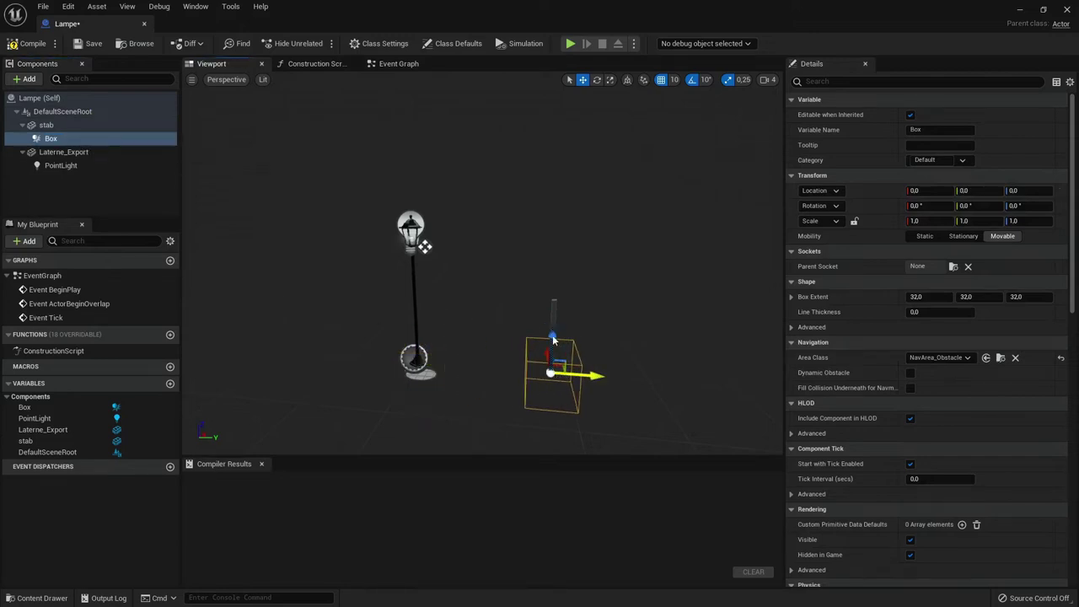
left_click_drag(553, 338, 554, 278)
Scale the box to 1.5 on all axes and save the Lampe Blueprint
key("r")
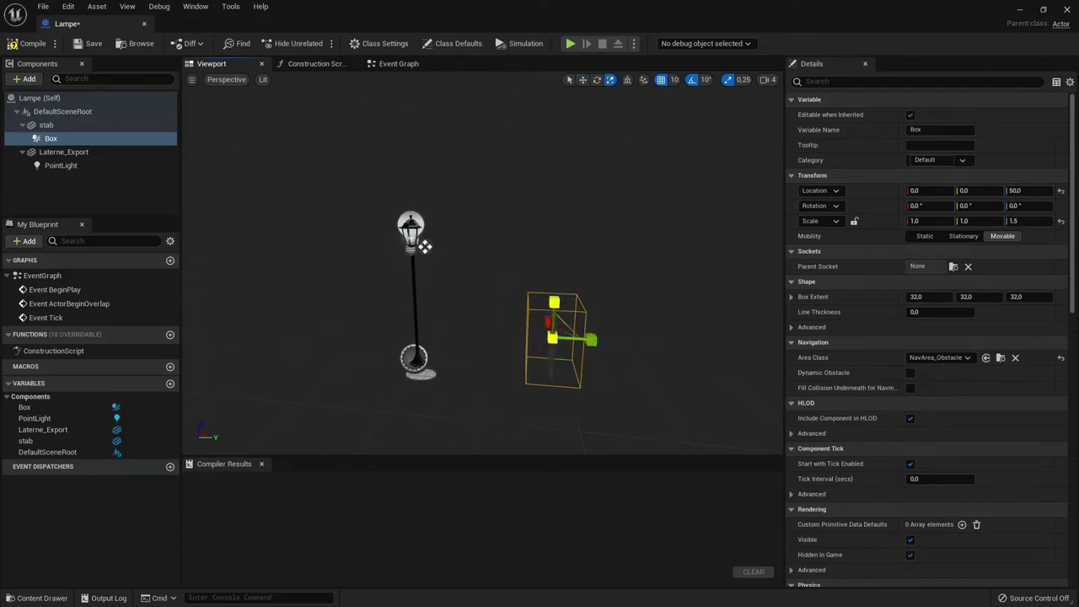
left_click_drag(603, 328, 600, 344, "alt")
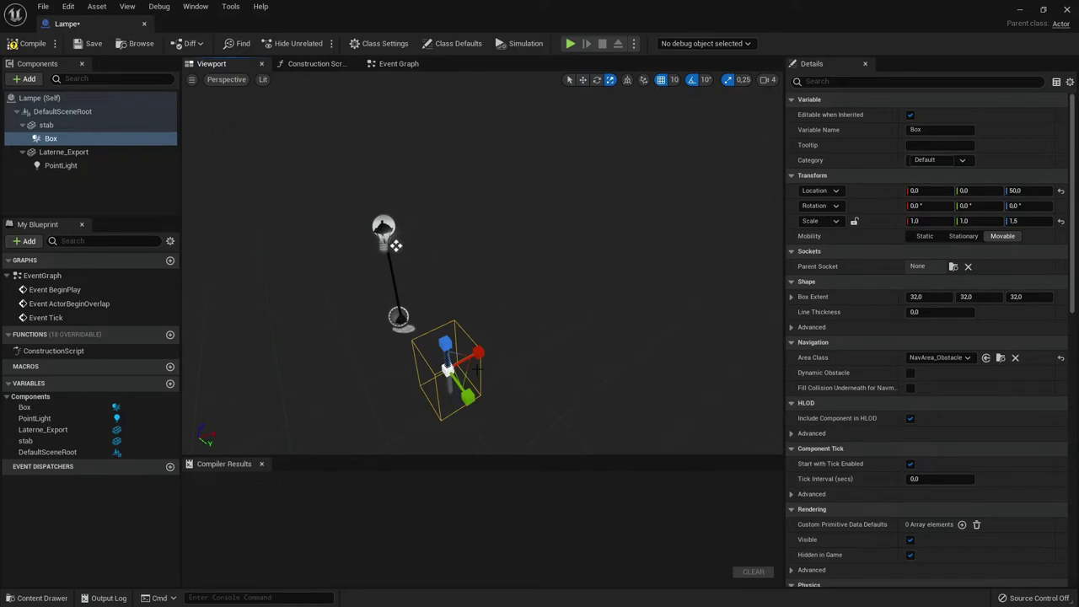
mouse_move(477, 368)
left_mouse_down()
mouse_move(491, 376)
mouse_move(496, 348)
left_mouse_up()
key("ctrl+z")
key("w")
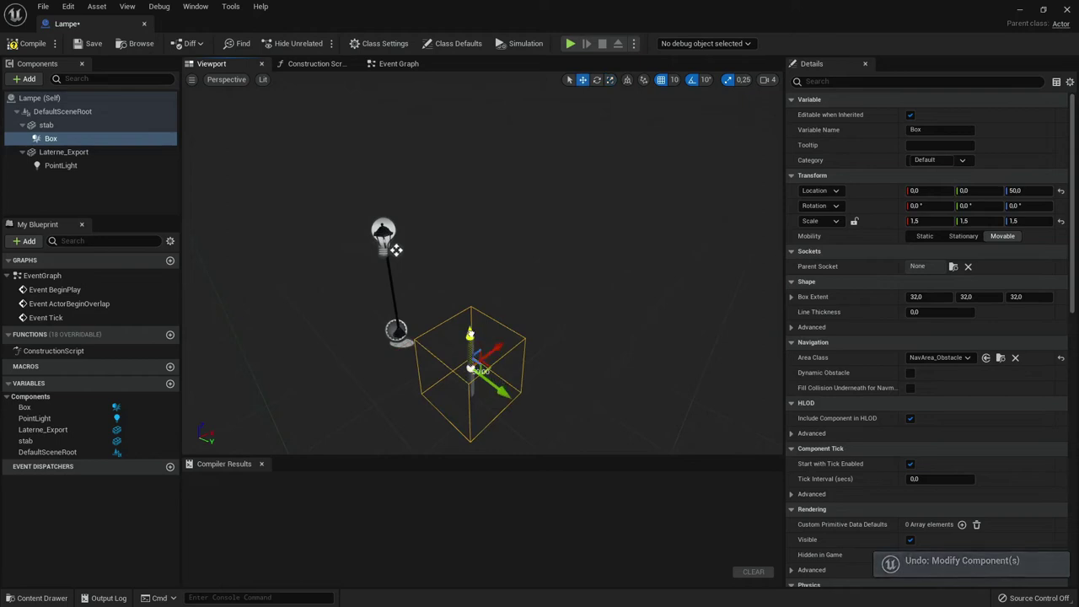
mouse_move(520, 325)
right_mouse_down()
mouse_move(455, 326)
mouse_move(638, 302)
mouse_move(590, 304)
right_mouse_up()
key("ctrl+s")
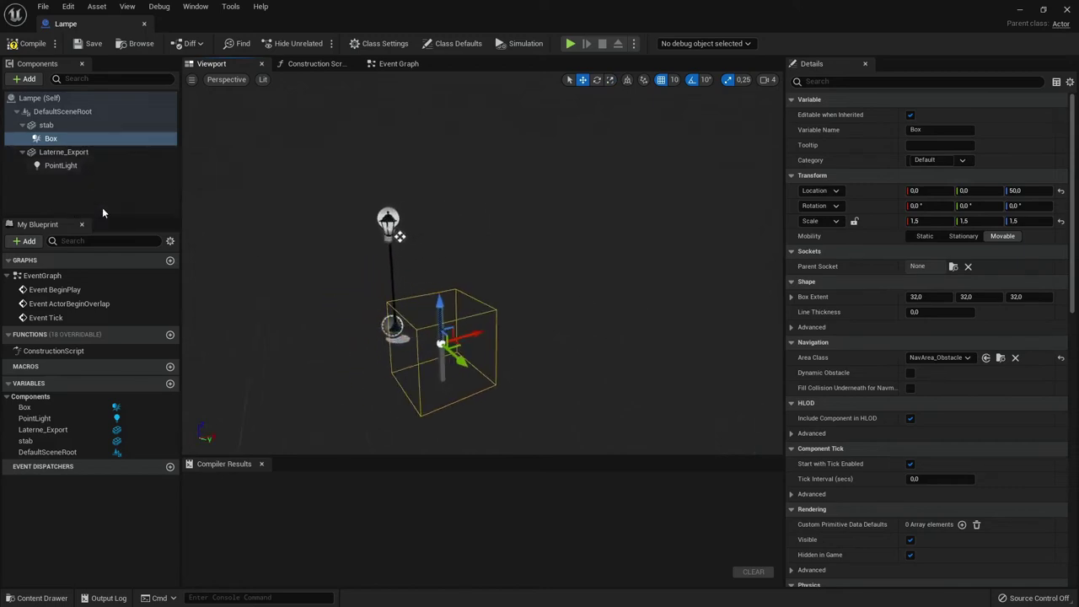
Make the PointLight invisible by default and set the stab's Y rotation to 30
left_click(70, 169)
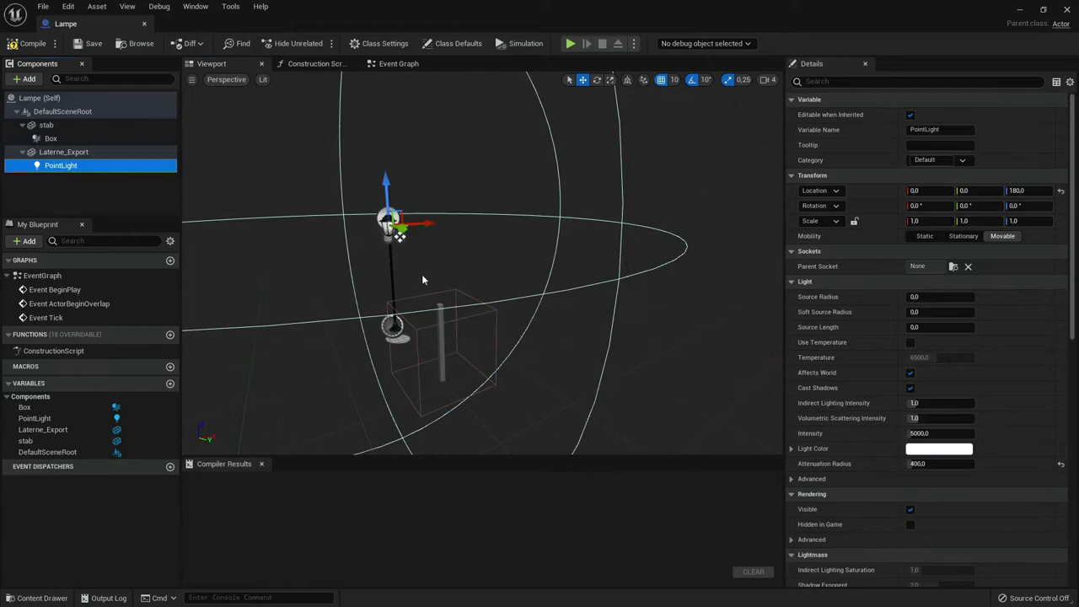
left_click(911, 510)
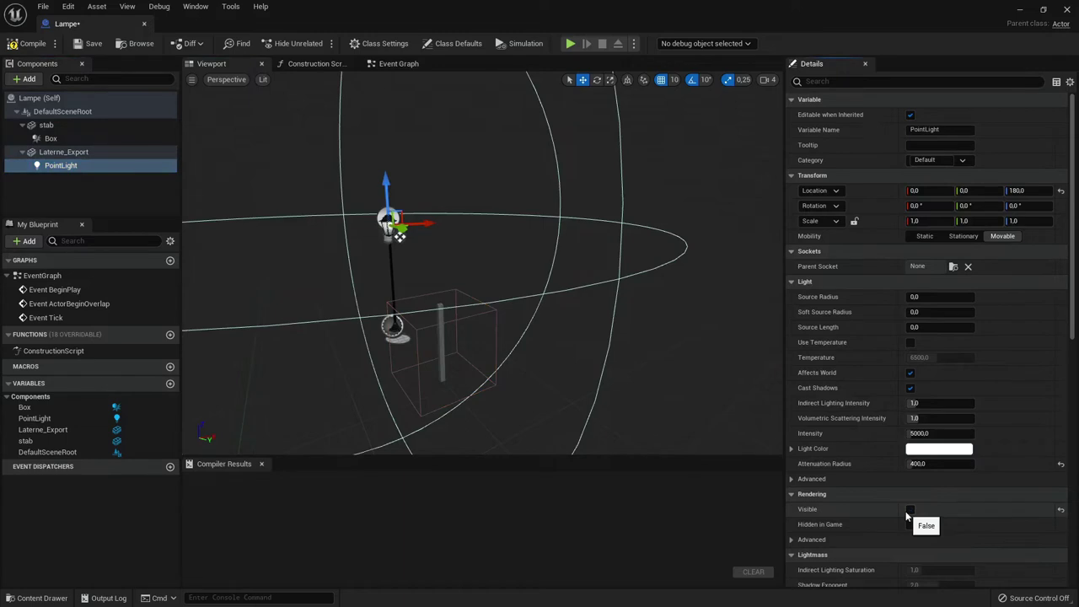
left_click(440, 342)
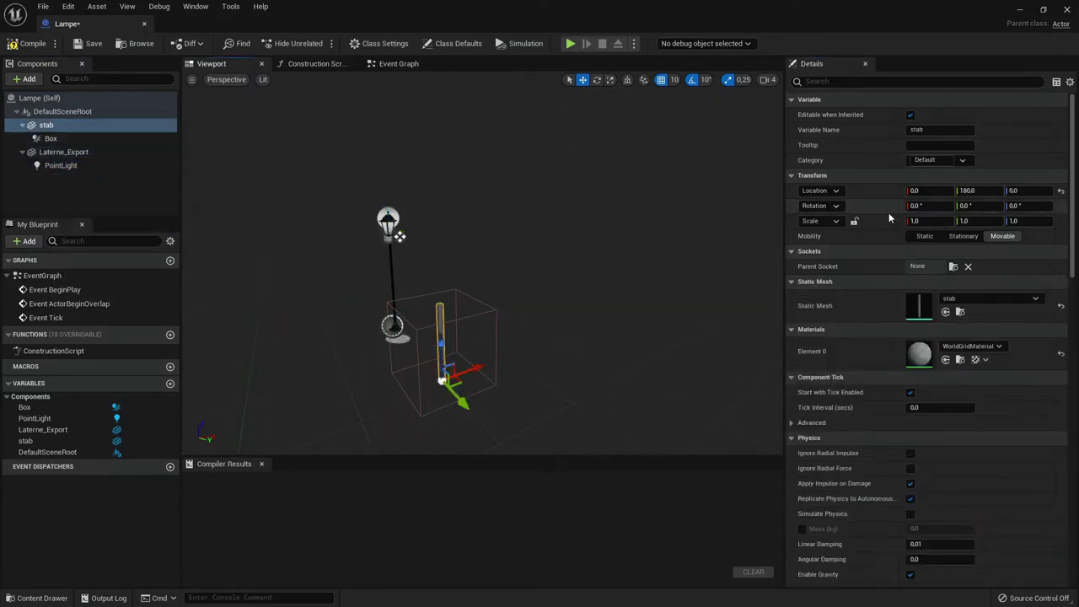
left_click(965, 206)
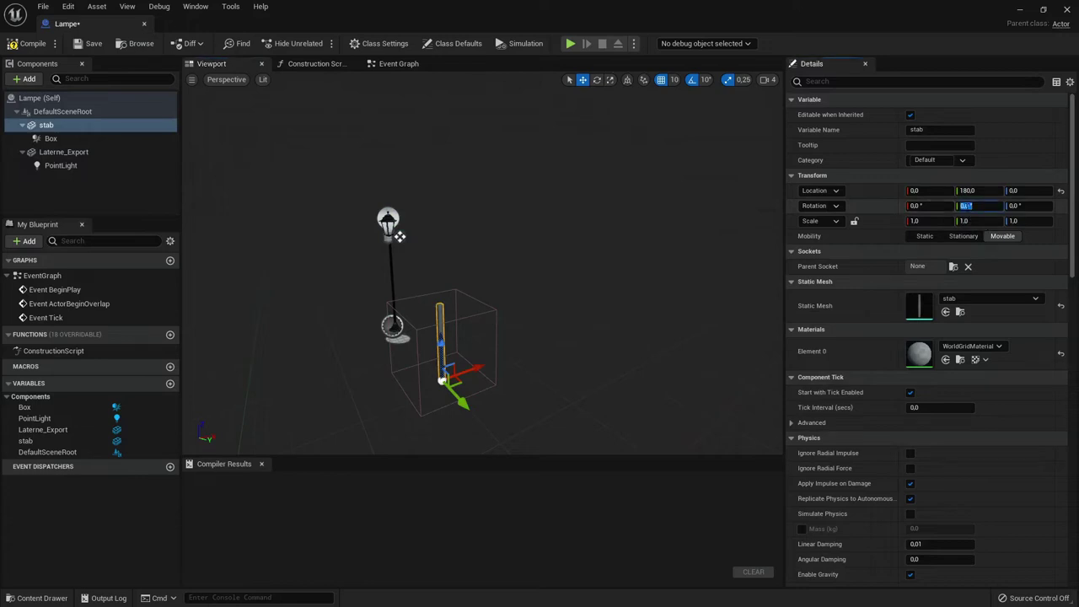
type("30")
key("Return")
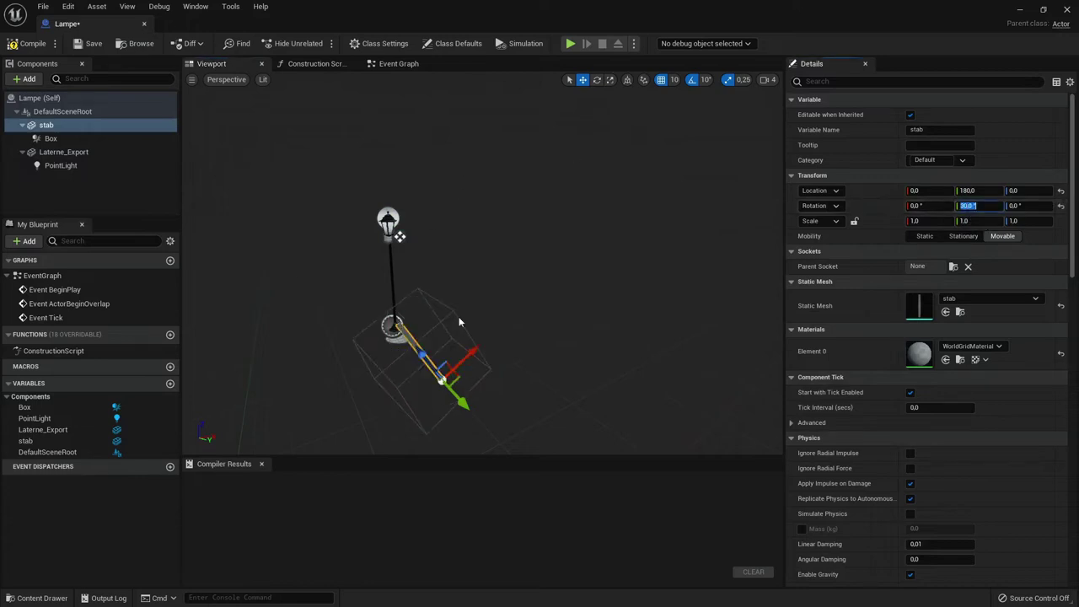
Compile Lampe and move the editor and Content Browser aside to reveal the level
left_click(32, 43)
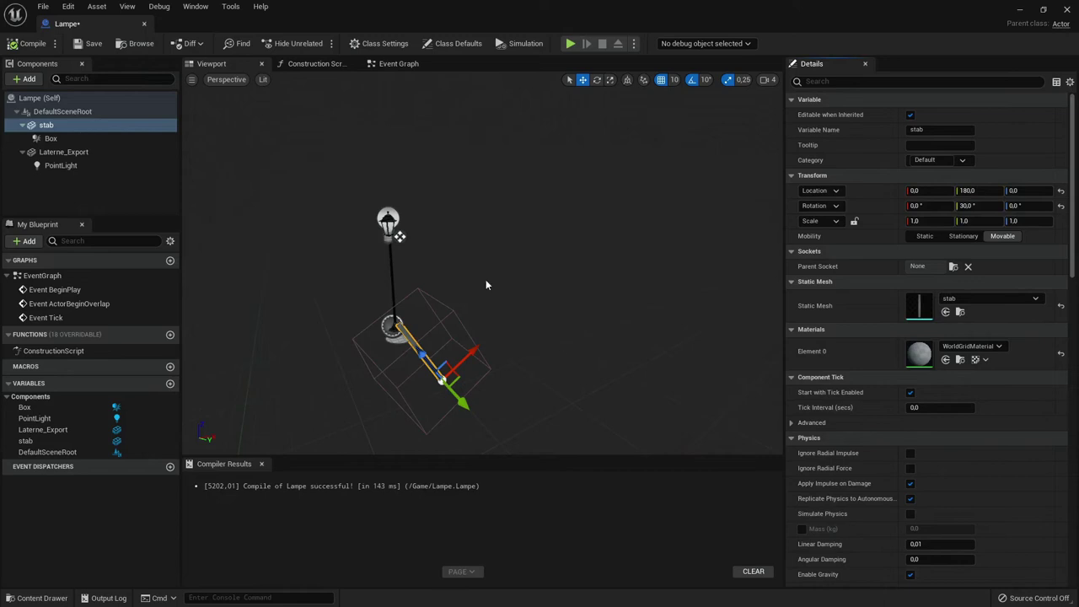
left_click_drag(522, 8, 623, 342)
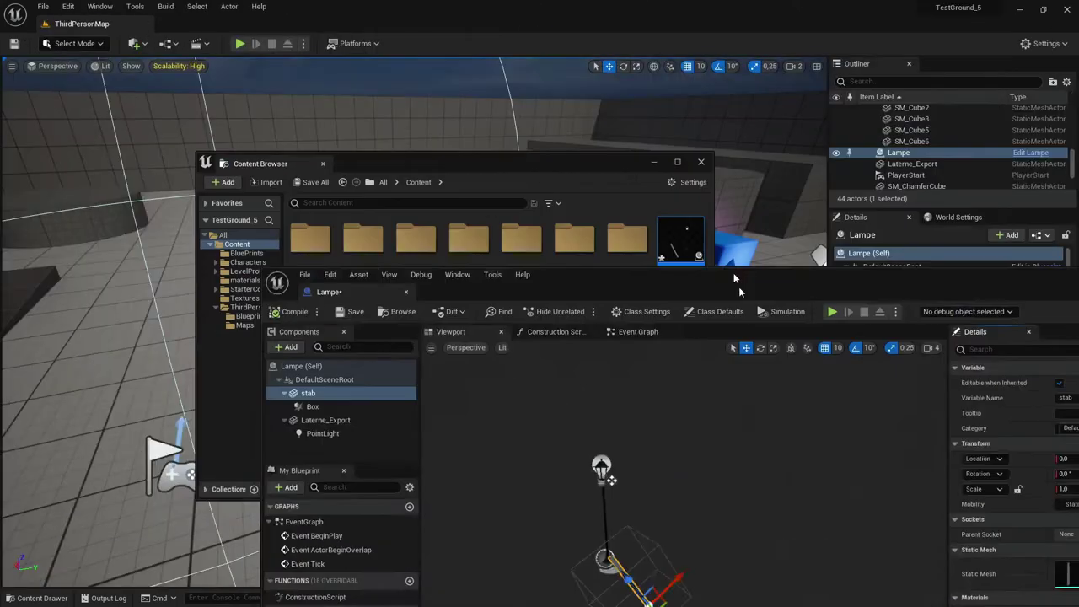
left_click_drag(526, 173, 742, 118)
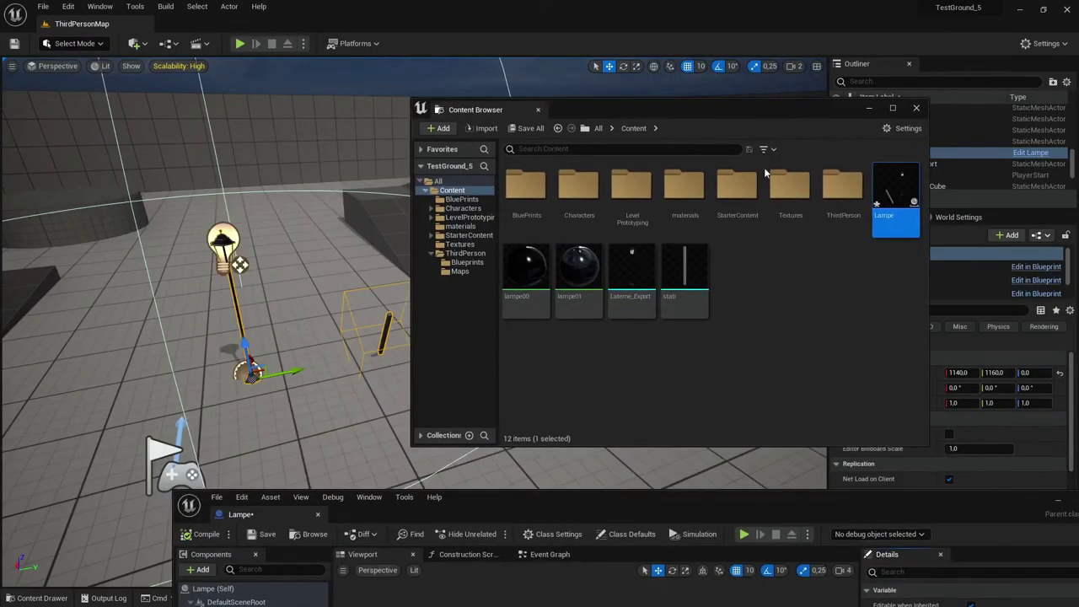
left_click(874, 108)
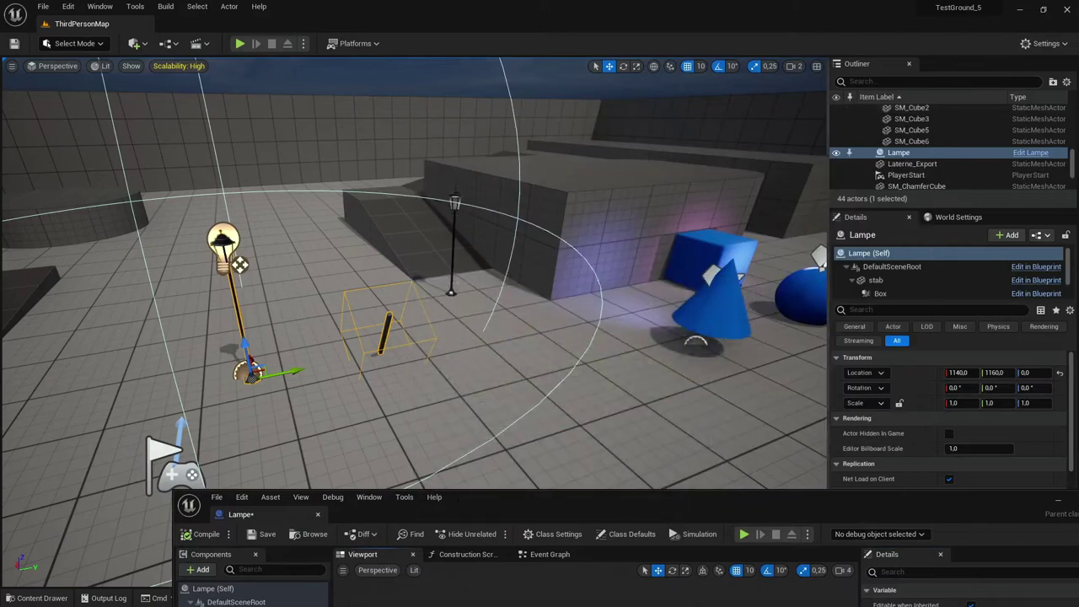
Delete the three disabled default nodes from Lampe's Event Graph
double_click(520, 503)
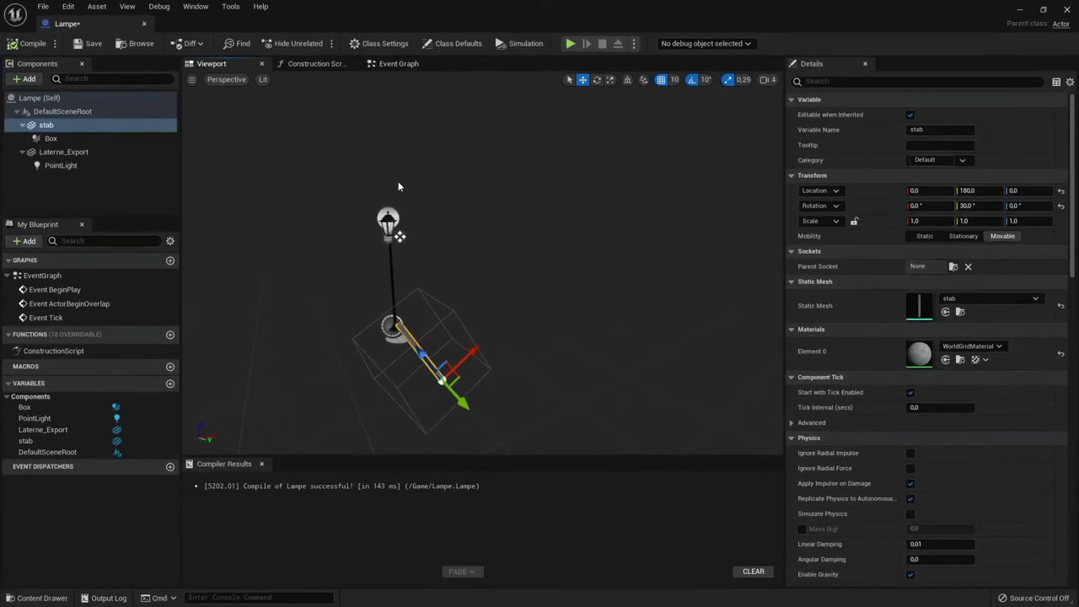
left_click(396, 64)
left_click_drag(430, 384, 677, 174)
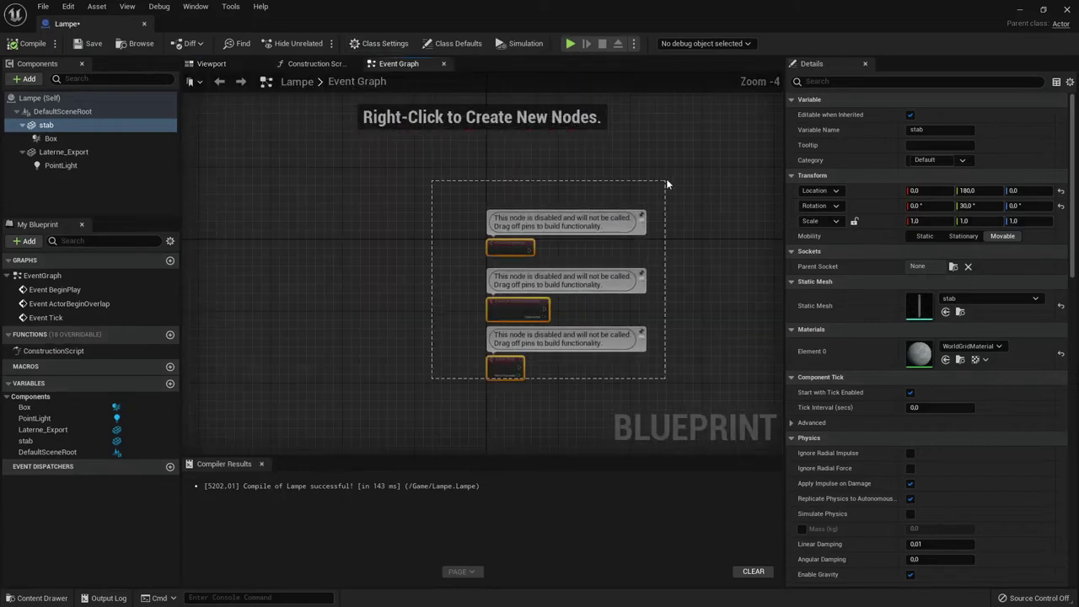
key("Delete")
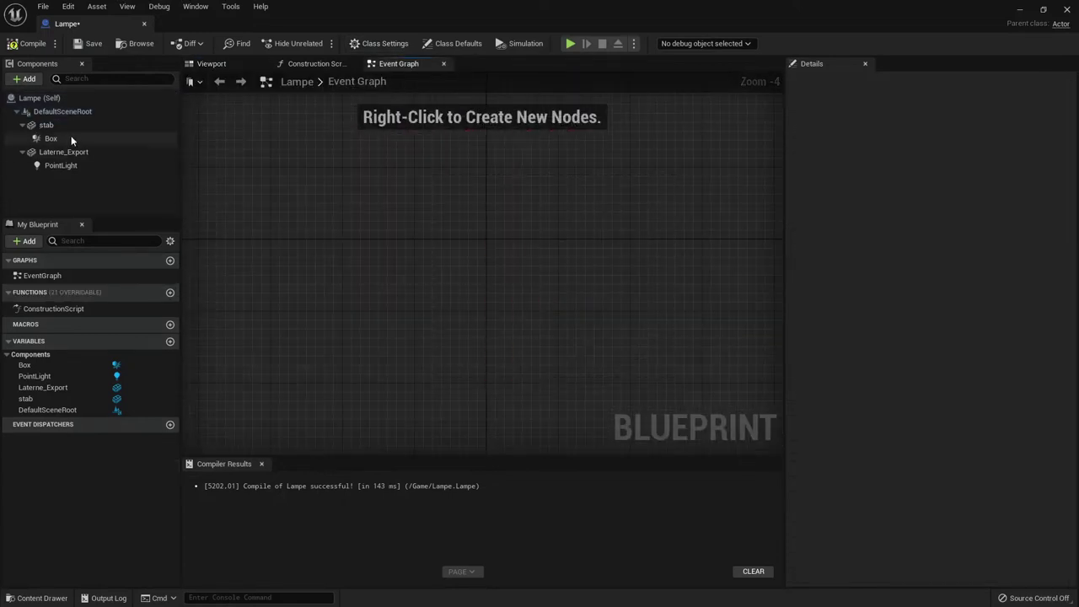
Add On Component Begin Overlap and End Overlap events for Box, stacked vertically
left_click(62, 140)
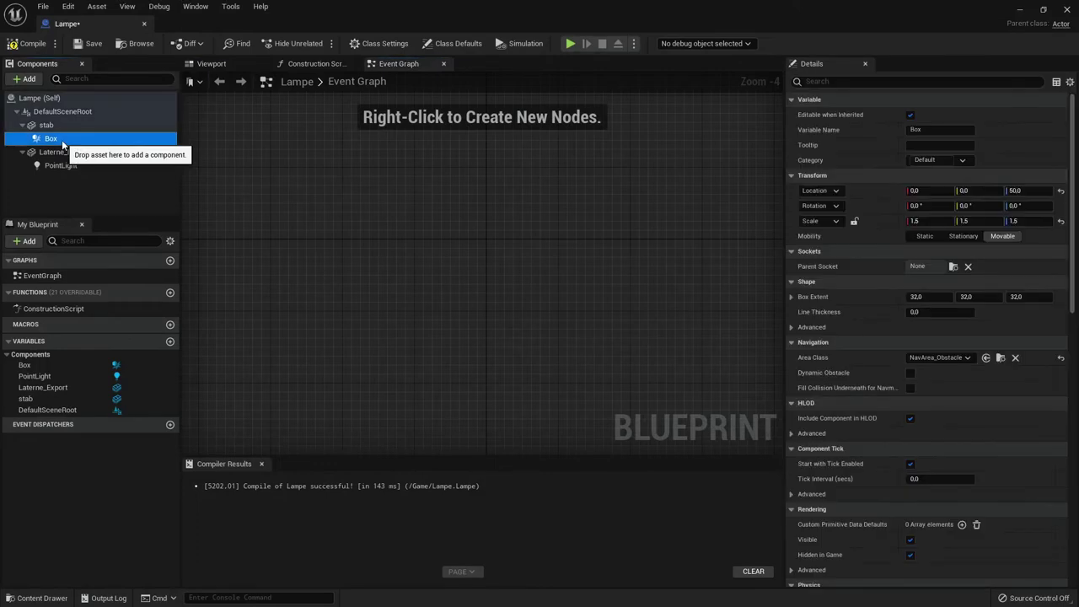
right_click(63, 141)
mouse_move(116, 163)
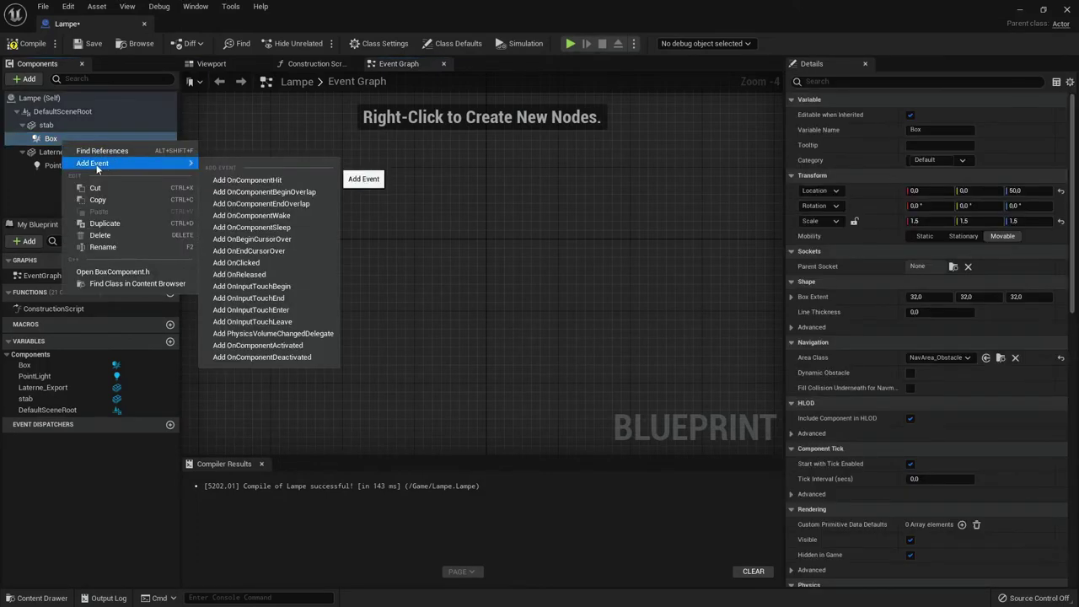
left_click(267, 193)
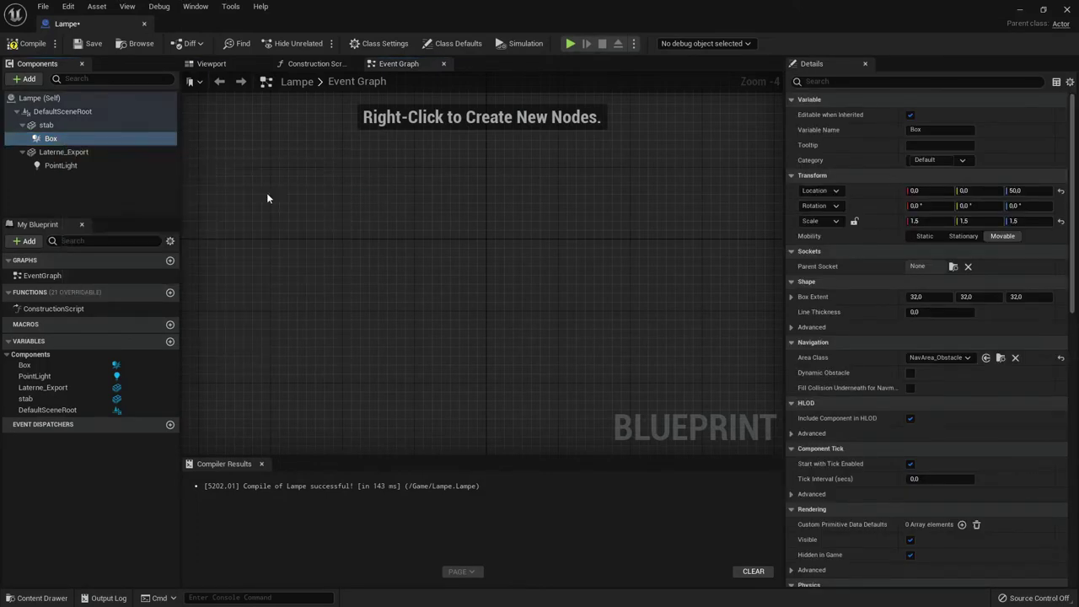
right_click(83, 145)
mouse_move(110, 162)
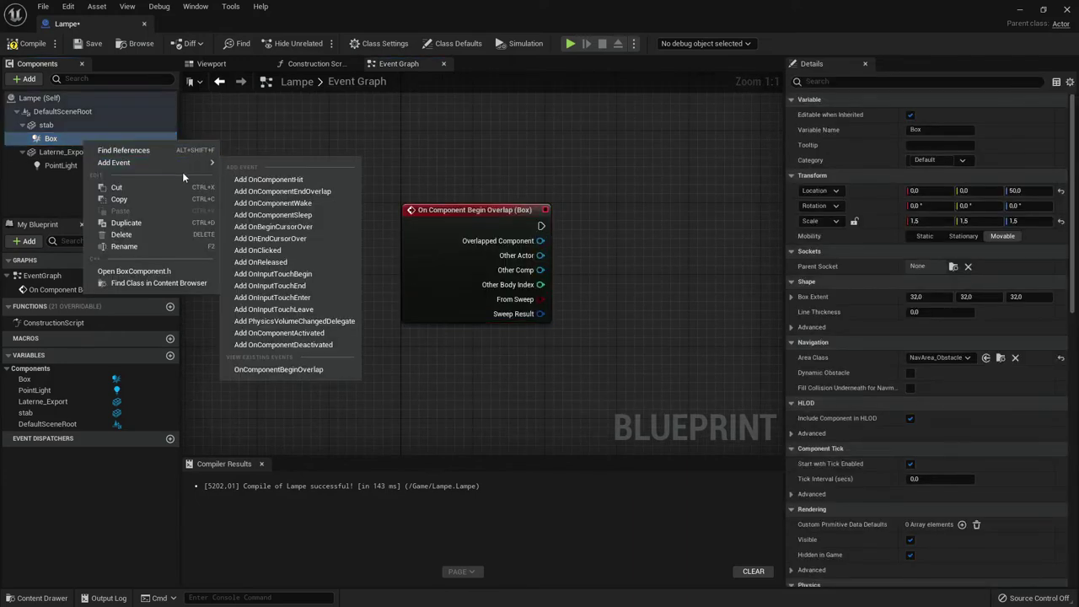
left_click(295, 189)
right_click_drag(380, 215, 380, 172)
left_click_drag(463, 226, 464, 253)
right_click_drag(628, 184, 583, 237)
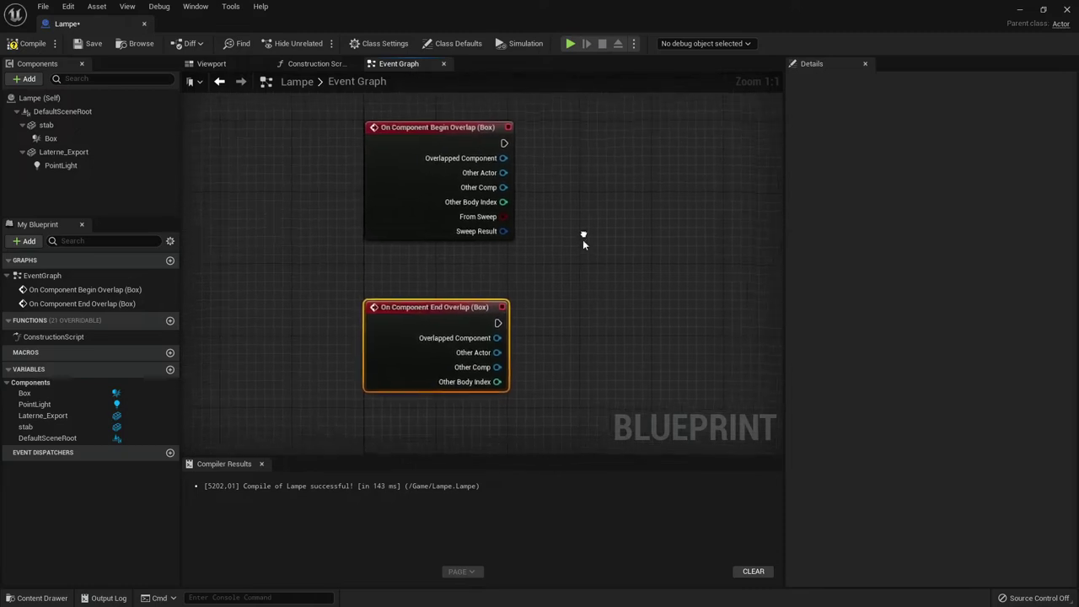
left_click(473, 189)
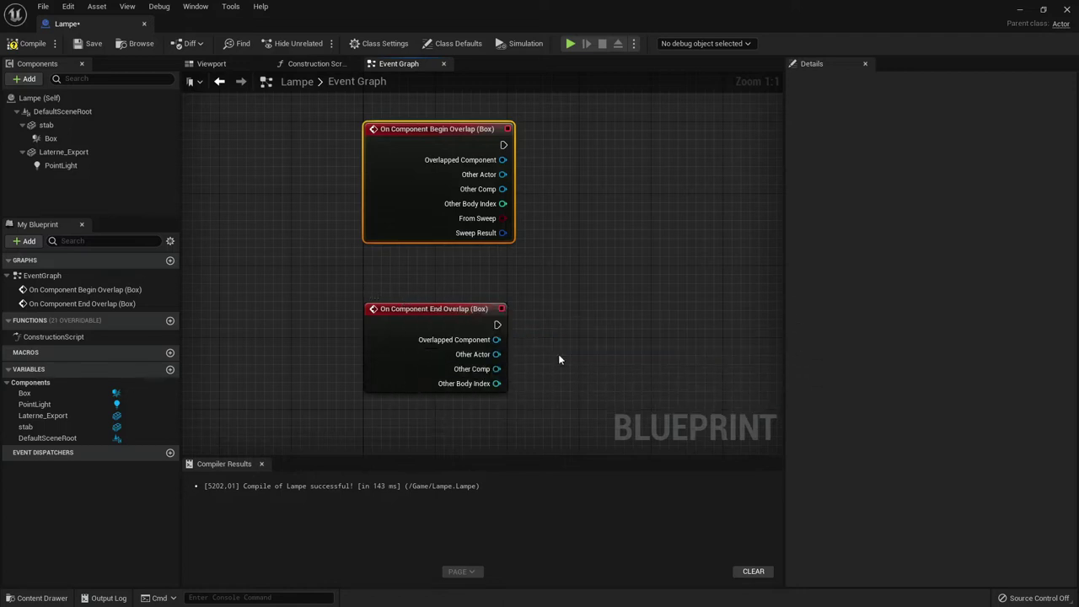
Connect an Enable Input node after the Begin Overlap event
left_click(462, 338)
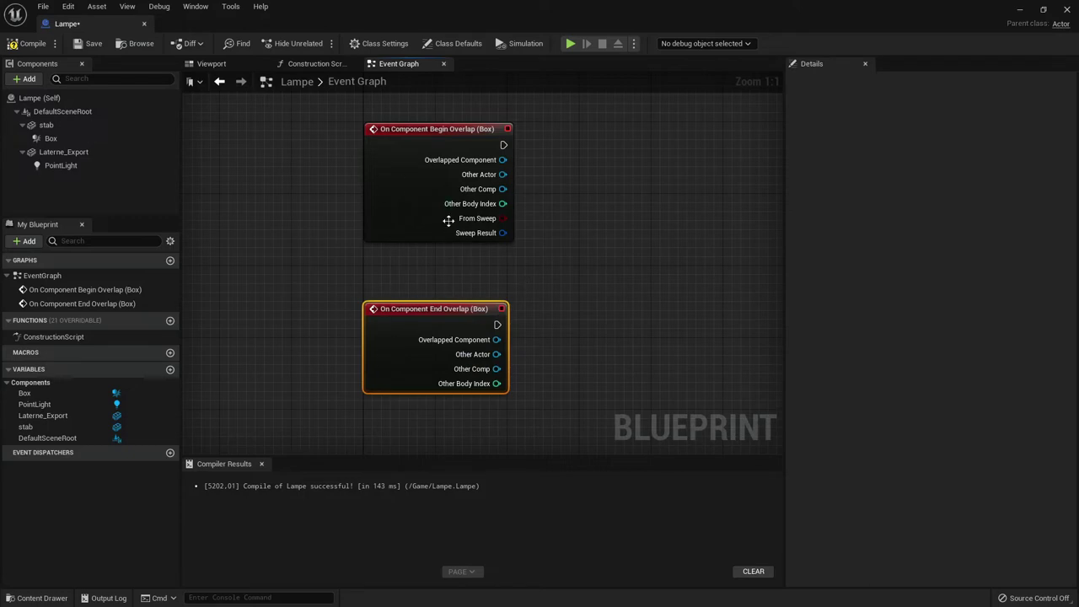
right_click_drag(558, 254, 351, 286)
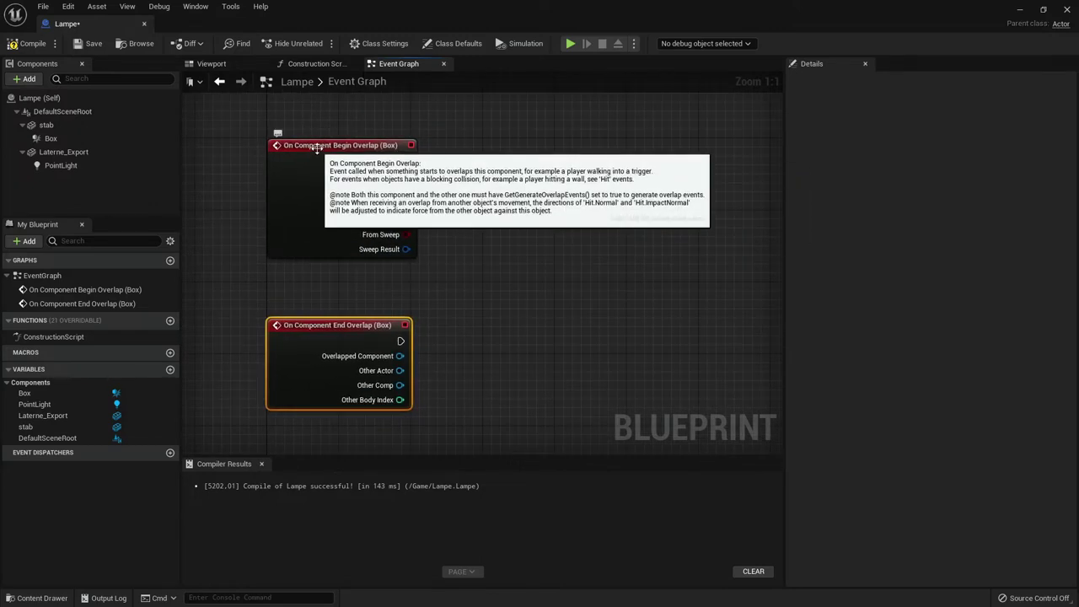
left_click_drag(405, 161, 484, 171)
type("ena")
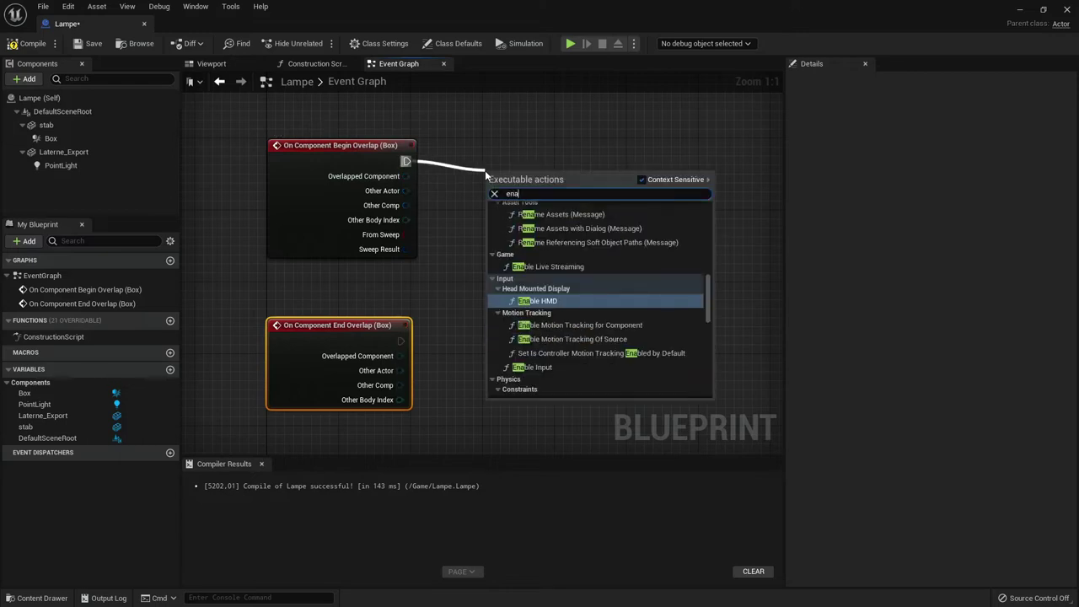
key("Down")
key("Down")
key("Down")
key("Down")
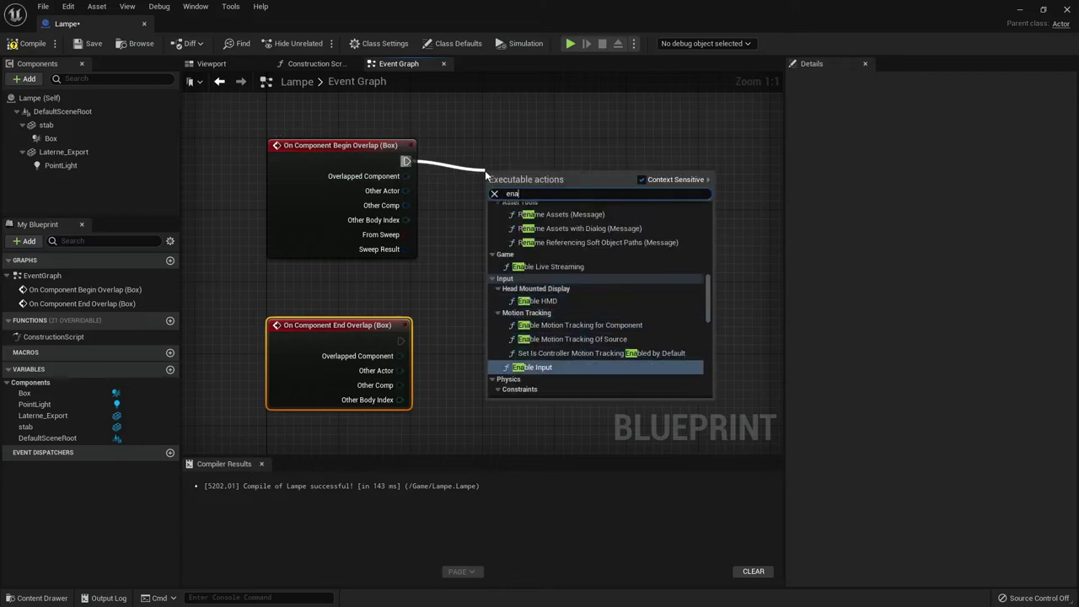
key("Return")
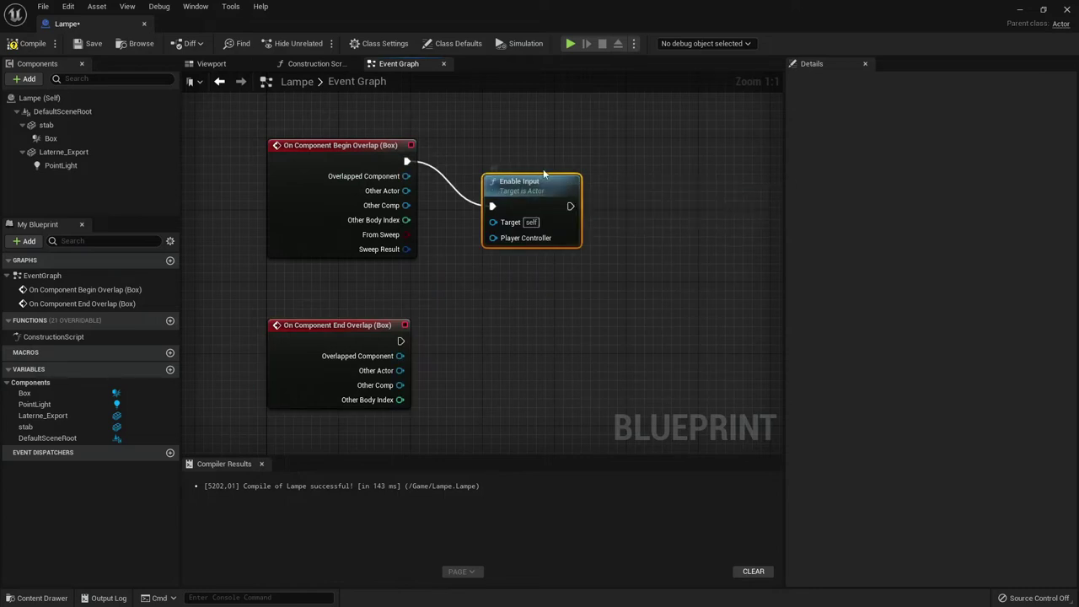
left_click_drag(485, 178, 503, 161)
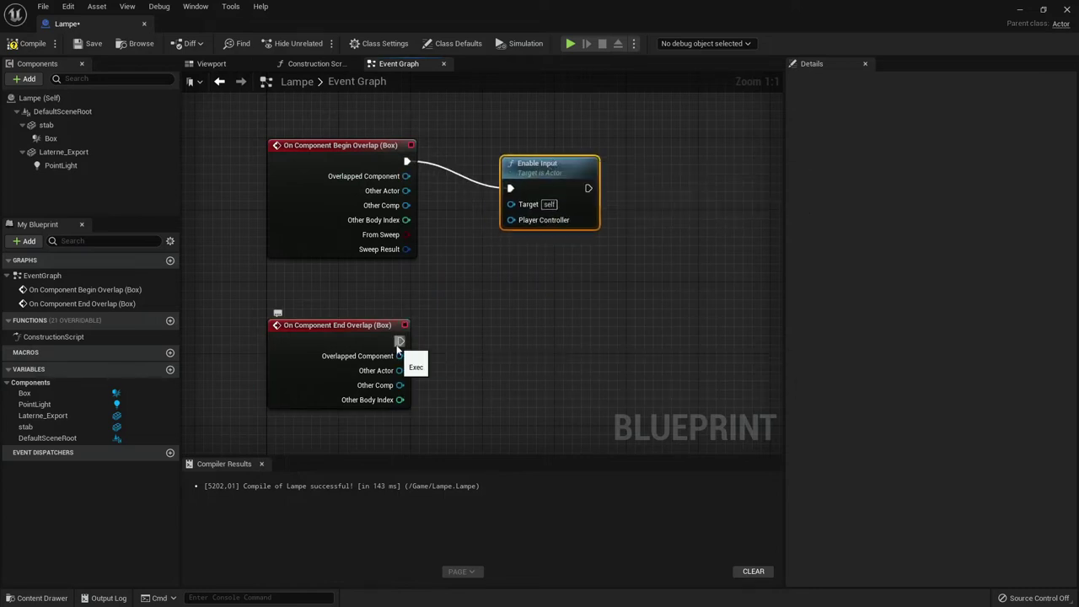
Add Disable Input after End Overlap, feed both from Get Player Controller, and compile
left_click_drag(399, 341, 475, 351)
type("disa")
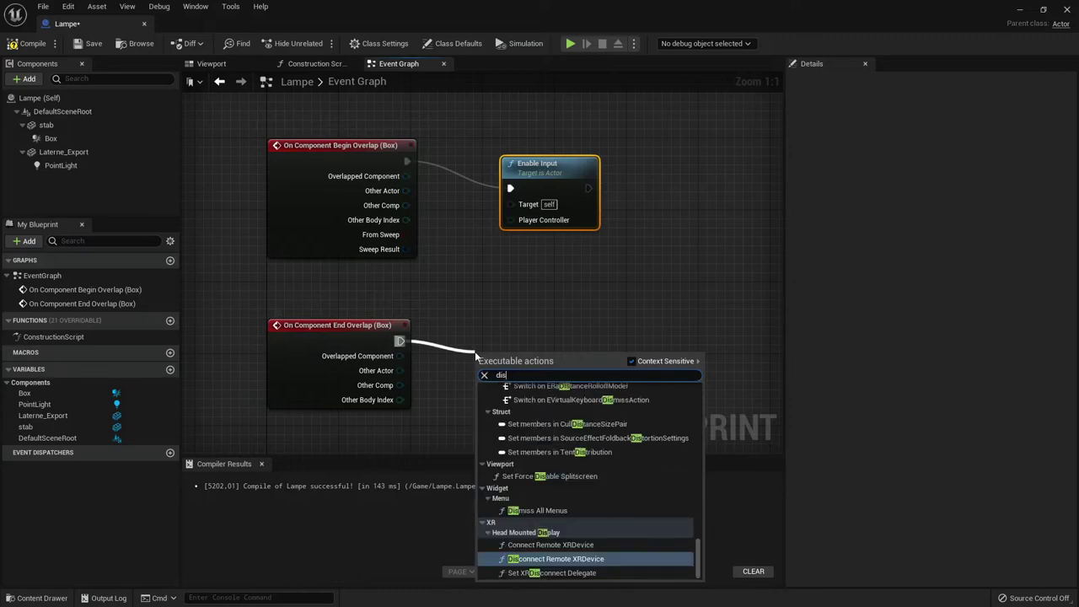
key("Return")
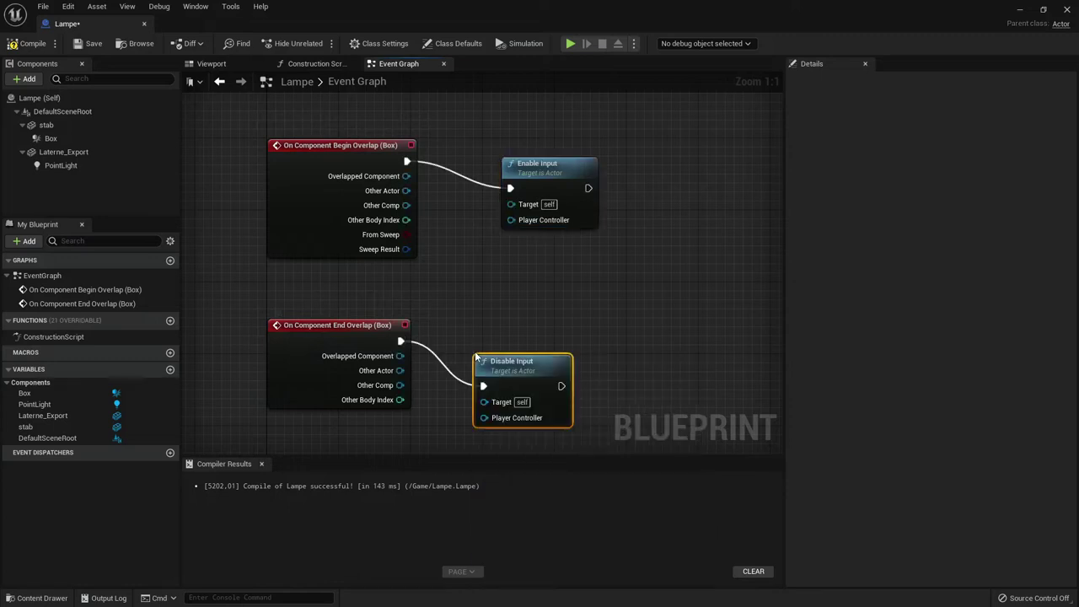
mouse_move(511, 220)
left_mouse_down()
mouse_move(450, 288)
mouse_move(372, 290)
left_mouse_up()
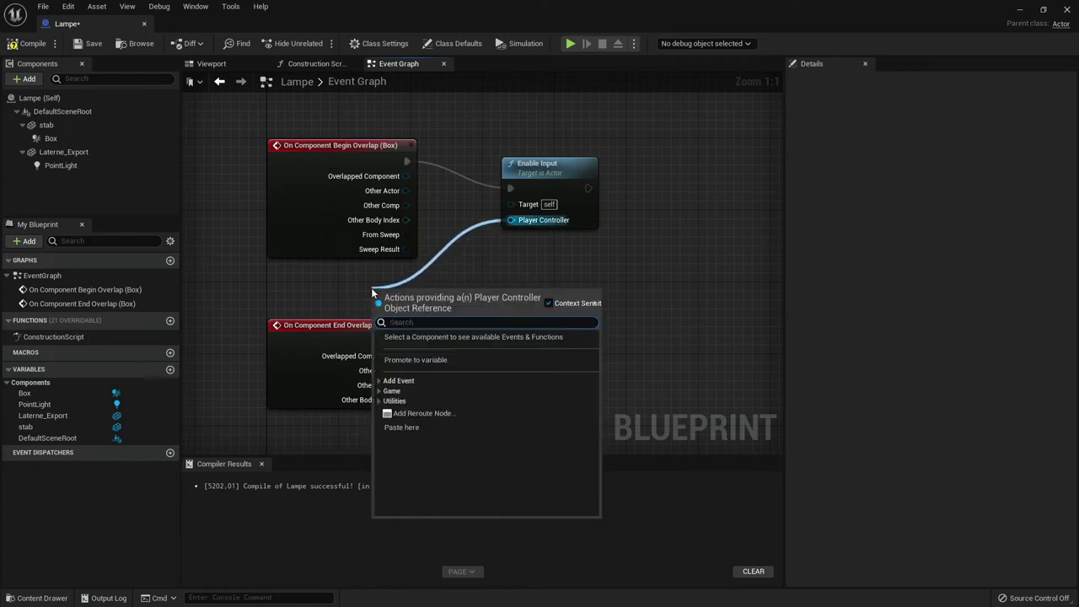
type("get ")
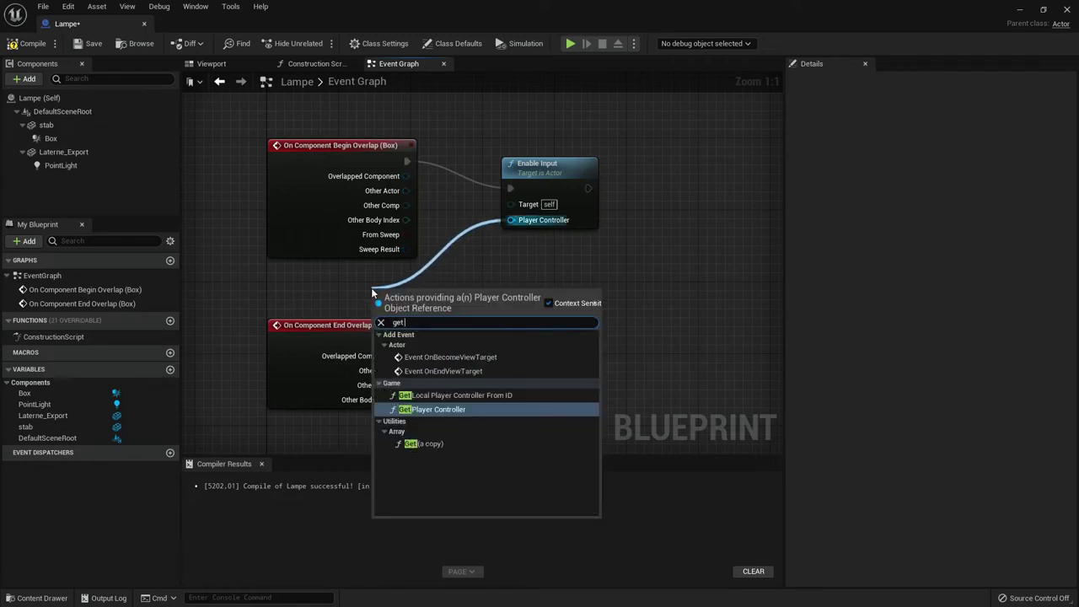
type("play")
key("Return")
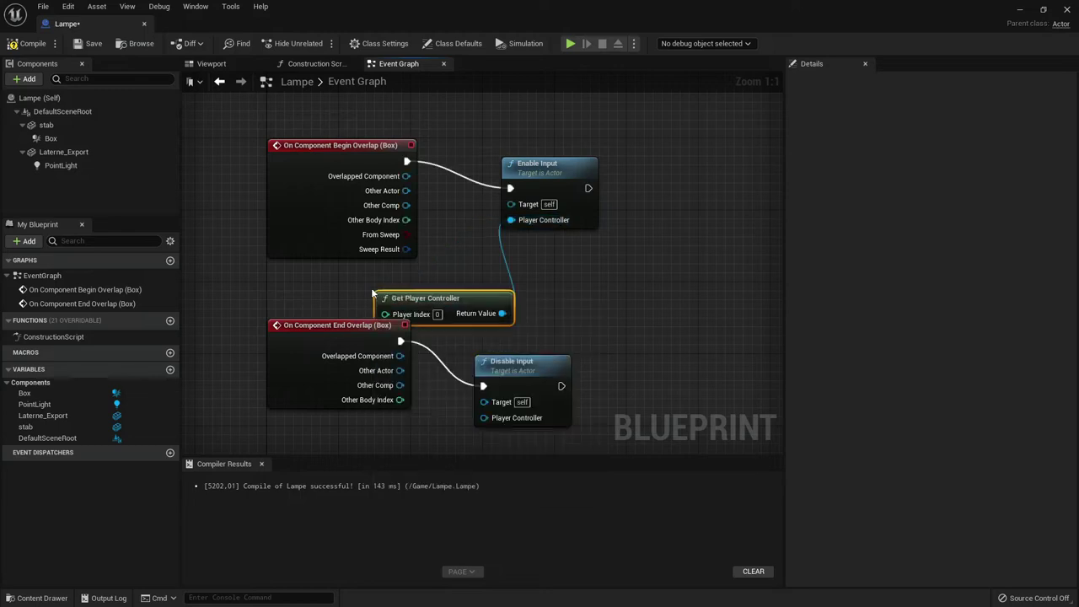
mouse_move(420, 298)
left_mouse_down()
mouse_move(349, 280)
mouse_move(486, 422)
left_mouse_up()
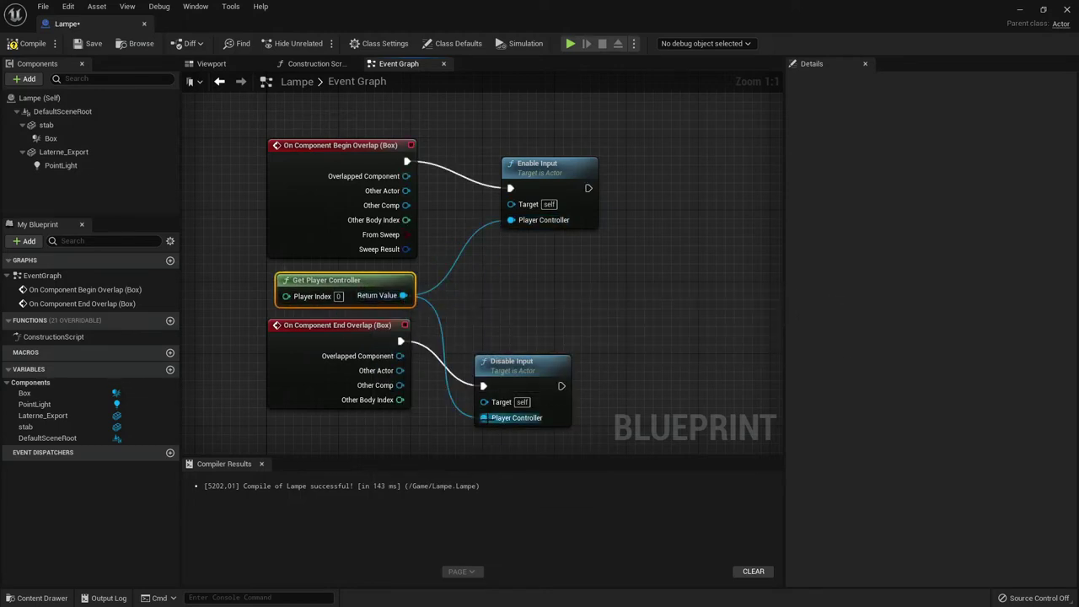
left_click(514, 362)
left_click_drag(514, 362, 532, 336)
left_click(29, 44)
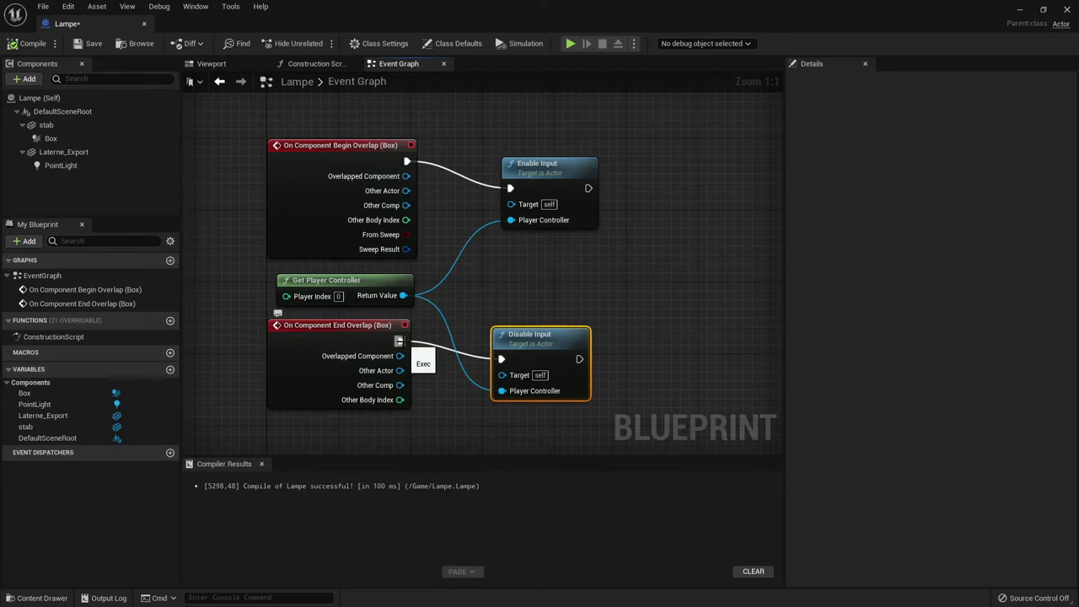
right_click_drag(614, 375, 530, 216)
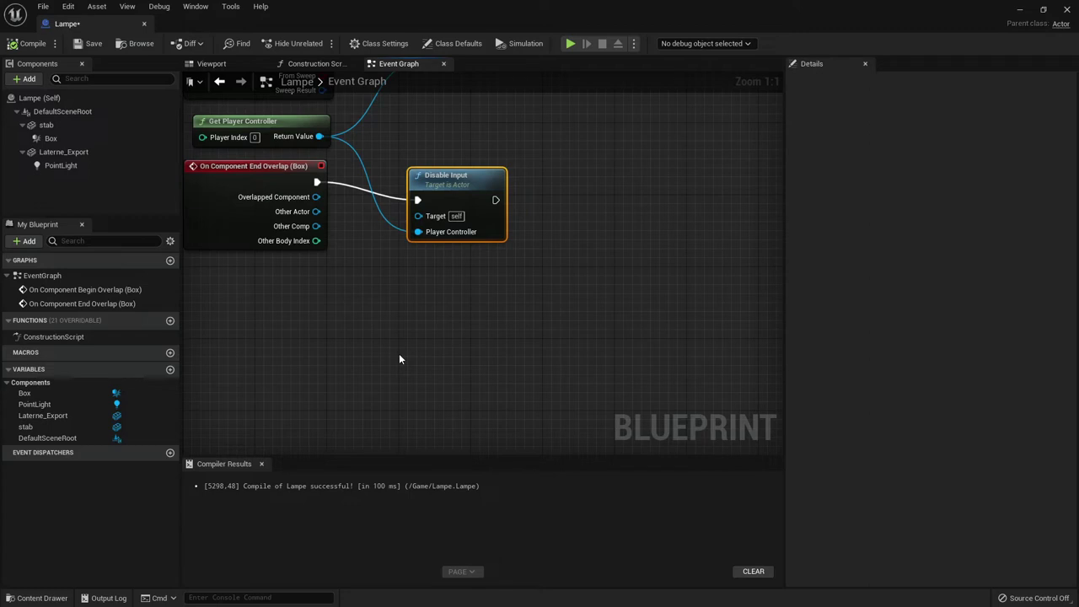
Add a Keyboard E key event to the Event Graph
right_click(340, 352)
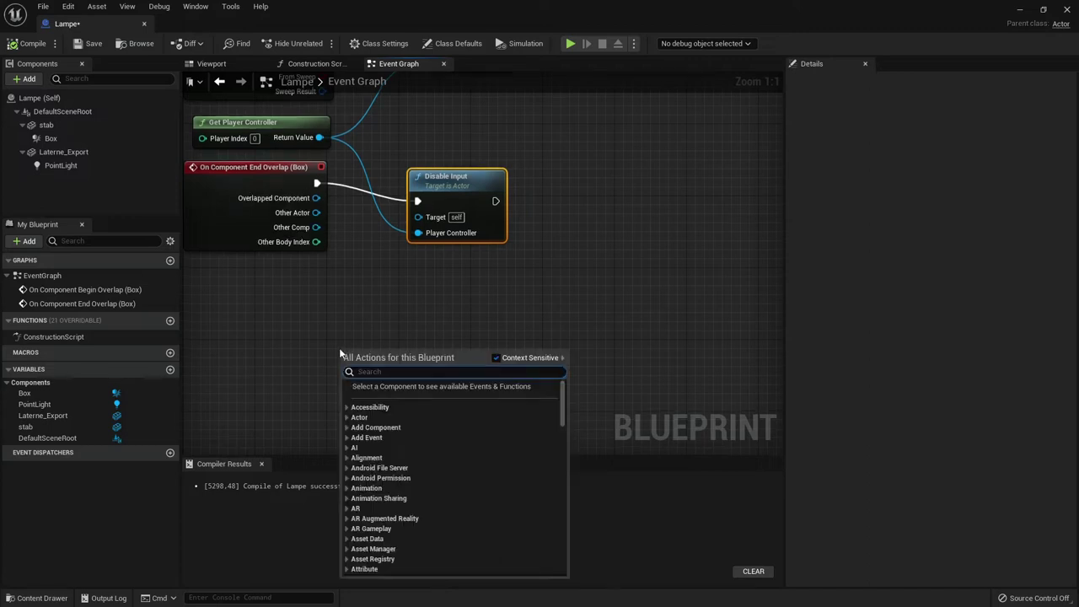
type("key e")
scroll(414, 468, "down", 2)
scroll(417, 471, "down", 2)
scroll(417, 473, "down", 2)
scroll(417, 477, "down", 2)
scroll(416, 478, "down", 2)
scroll(416, 477, "down", 2)
left_click(414, 434)
mouse_move(504, 364)
right_mouse_down()
mouse_move(472, 317)
mouse_move(476, 295)
right_mouse_up()
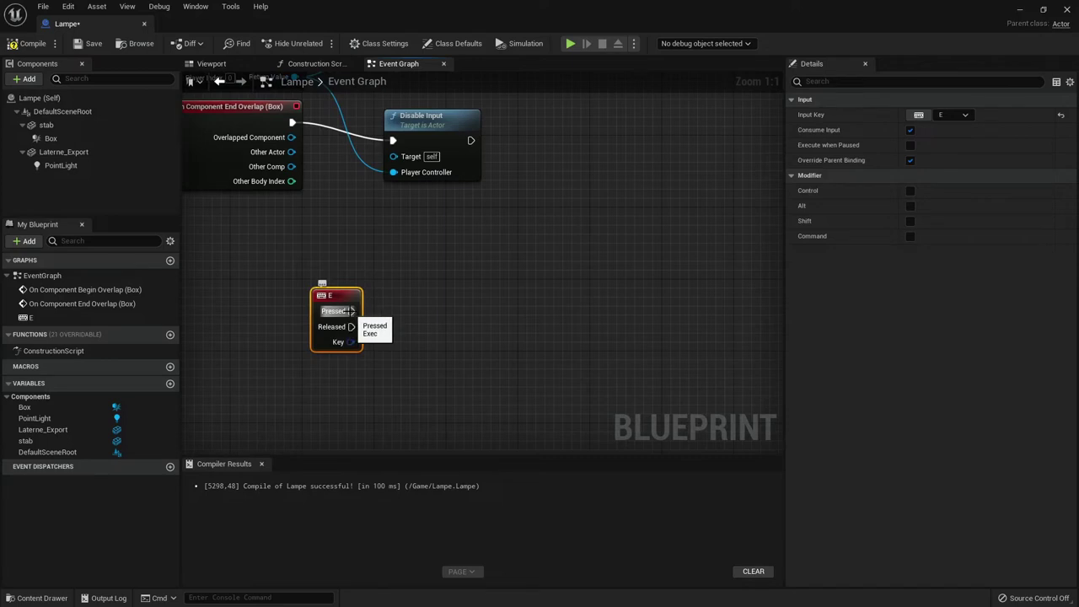
Attach a Branch node to the E key's Pressed output
left_click_drag(350, 312, 483, 308)
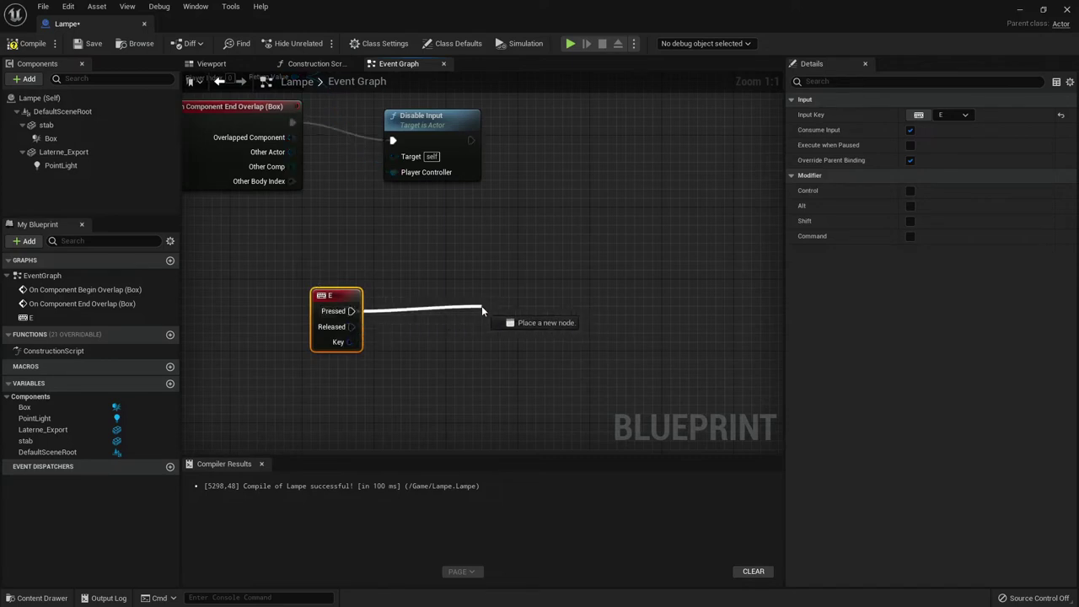
type("bra")
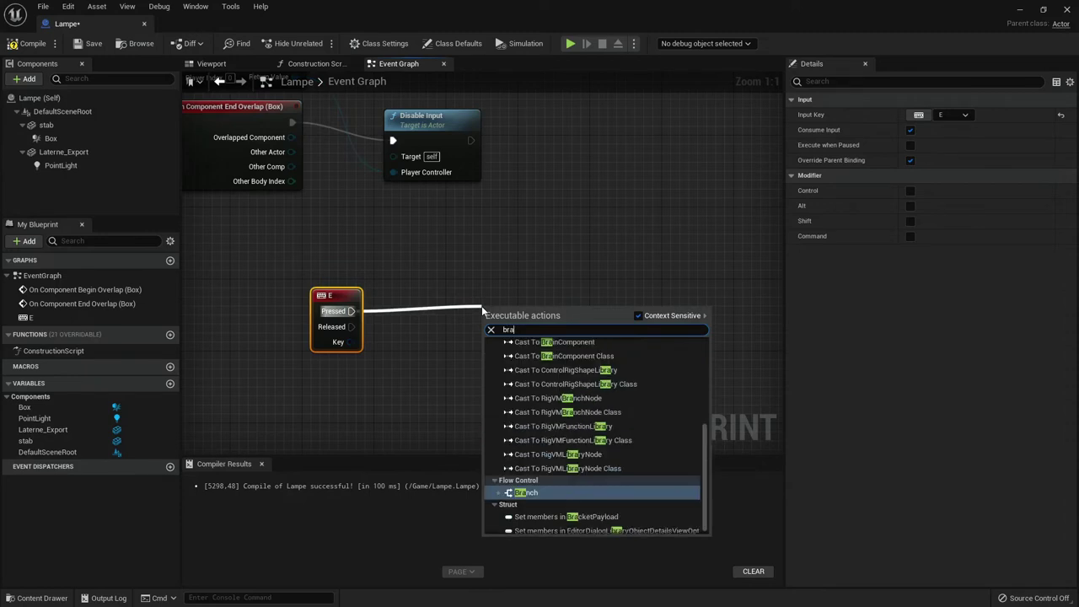
key("Return")
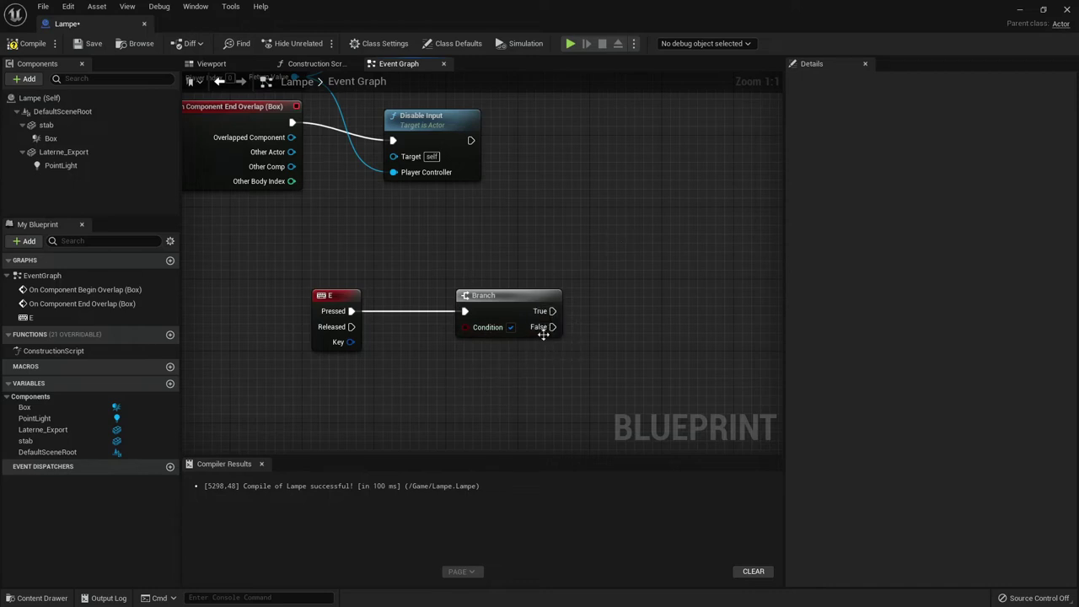
left_click(510, 327)
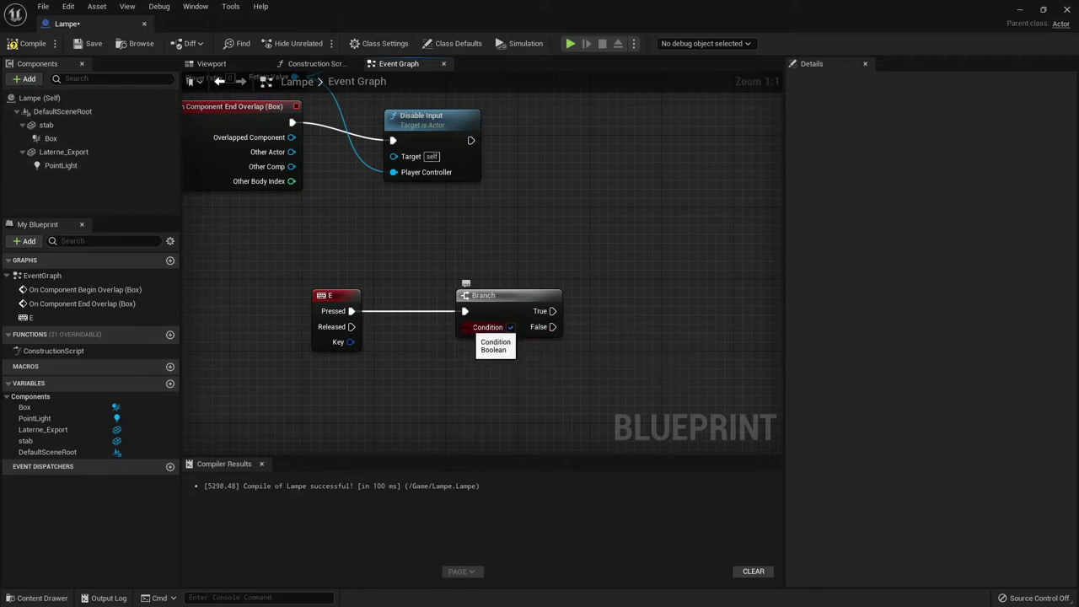
Feed Is Visible (PointLight) into the Branch Condition and tidy the getter nodes
left_click_drag(468, 330, 374, 409)
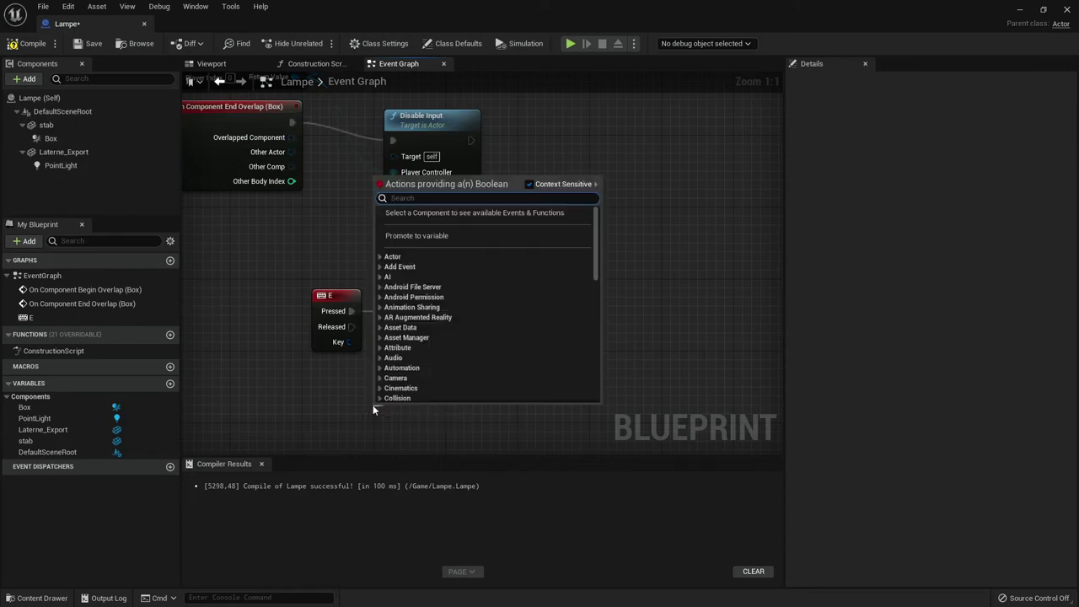
type("vi")
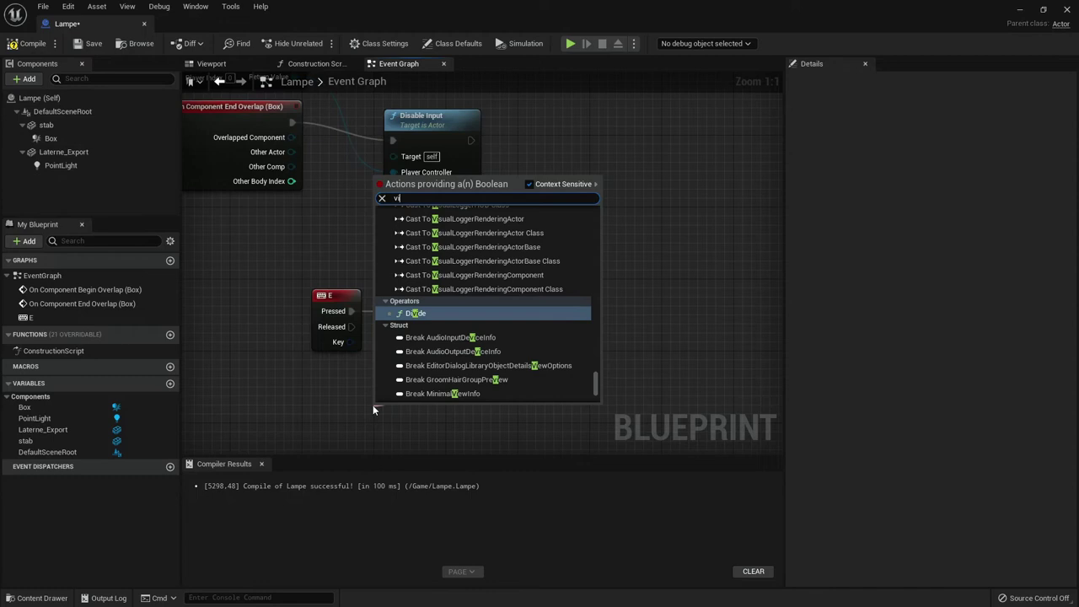
type("si")
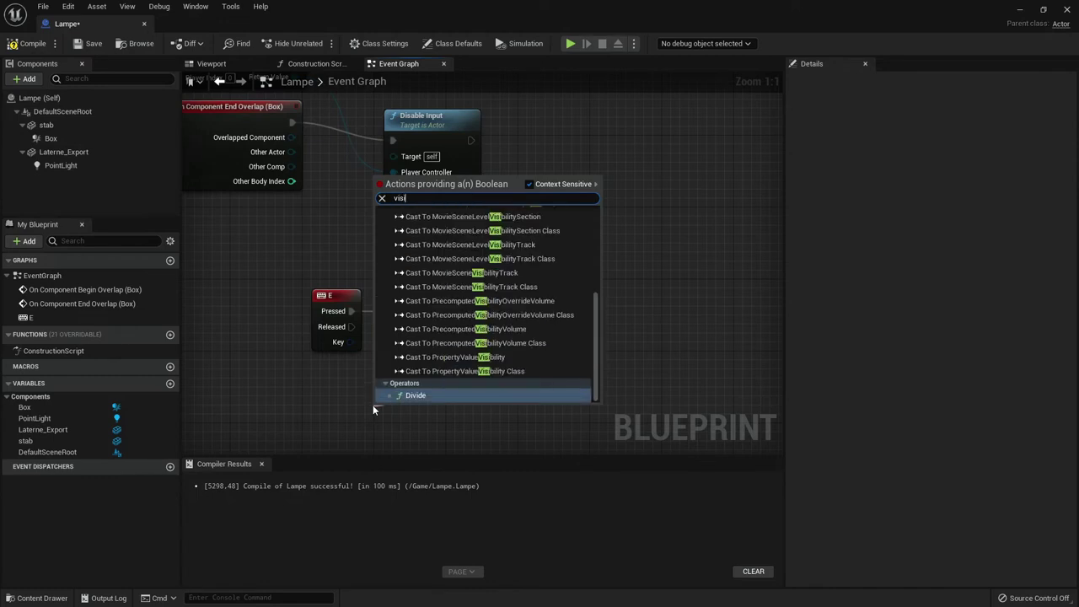
type("b")
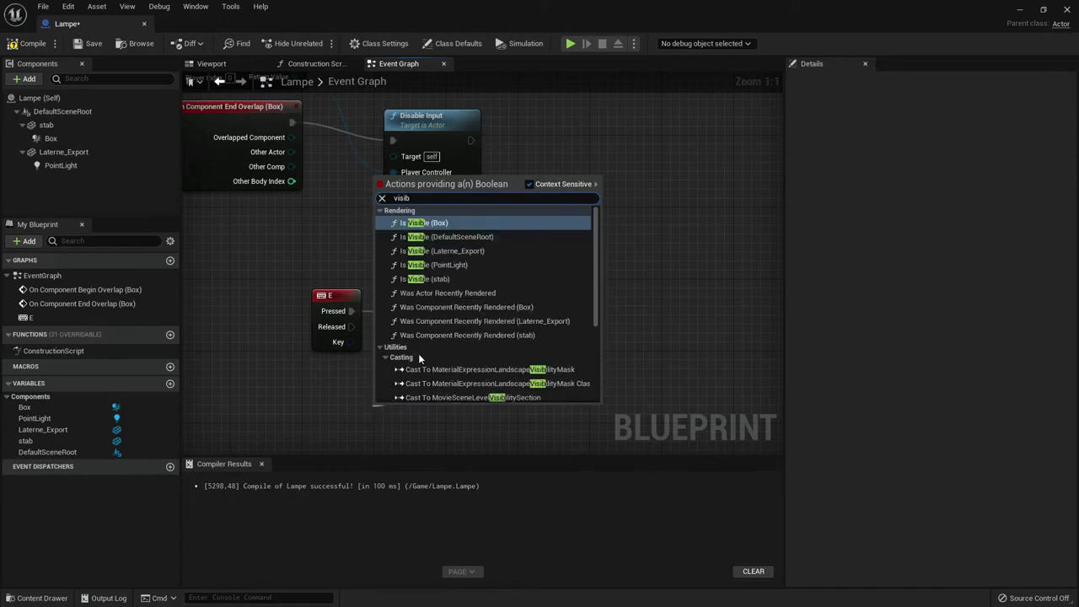
left_click(473, 264)
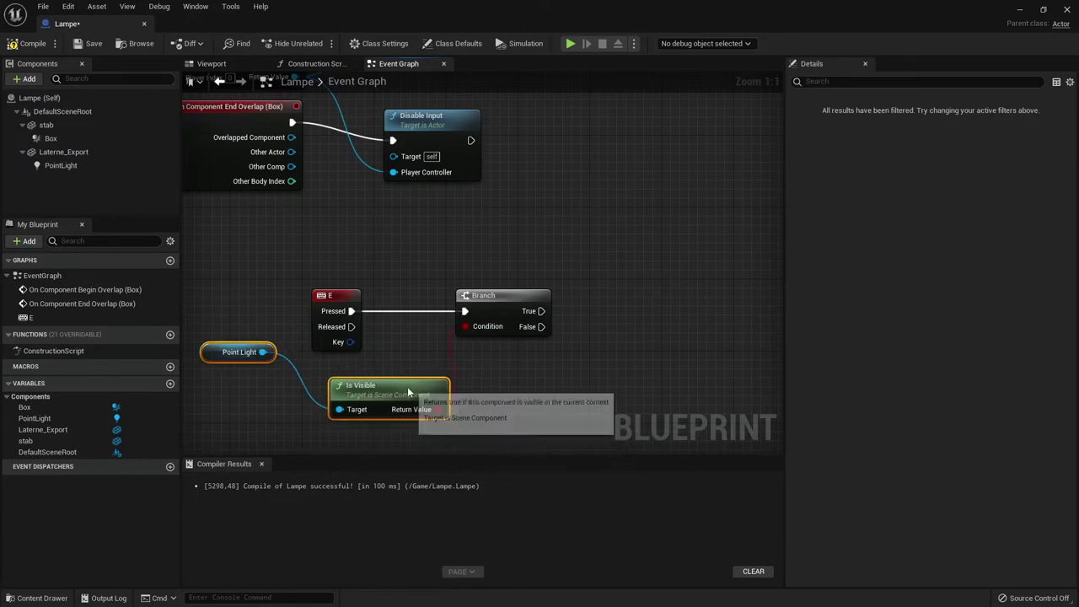
left_click_drag(453, 419, 399, 384)
left_click(204, 341)
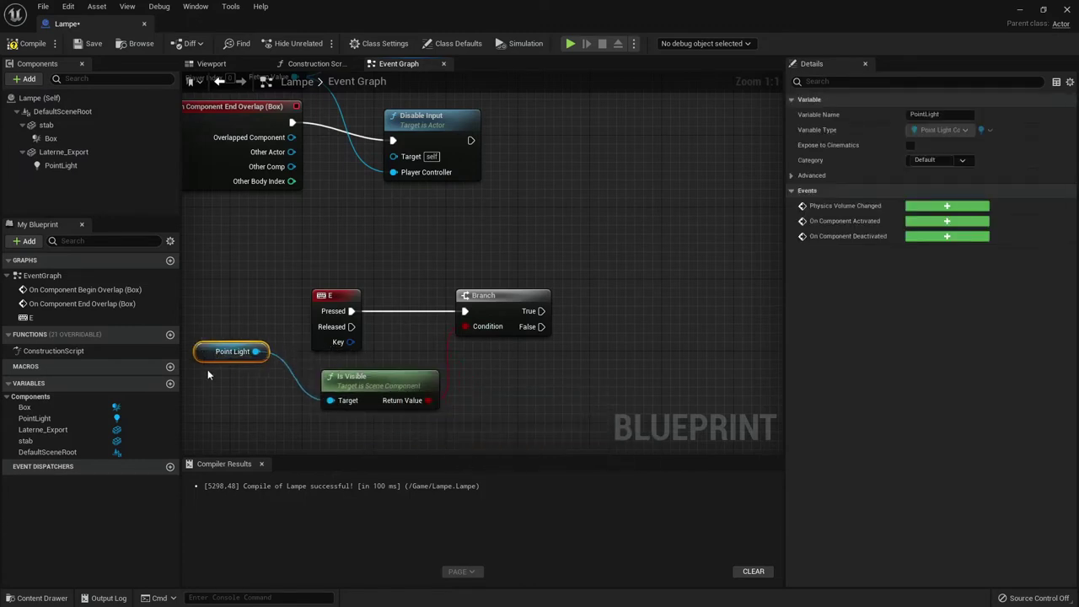
left_click_drag(203, 340, 226, 384)
right_click_drag(352, 392, 315, 377)
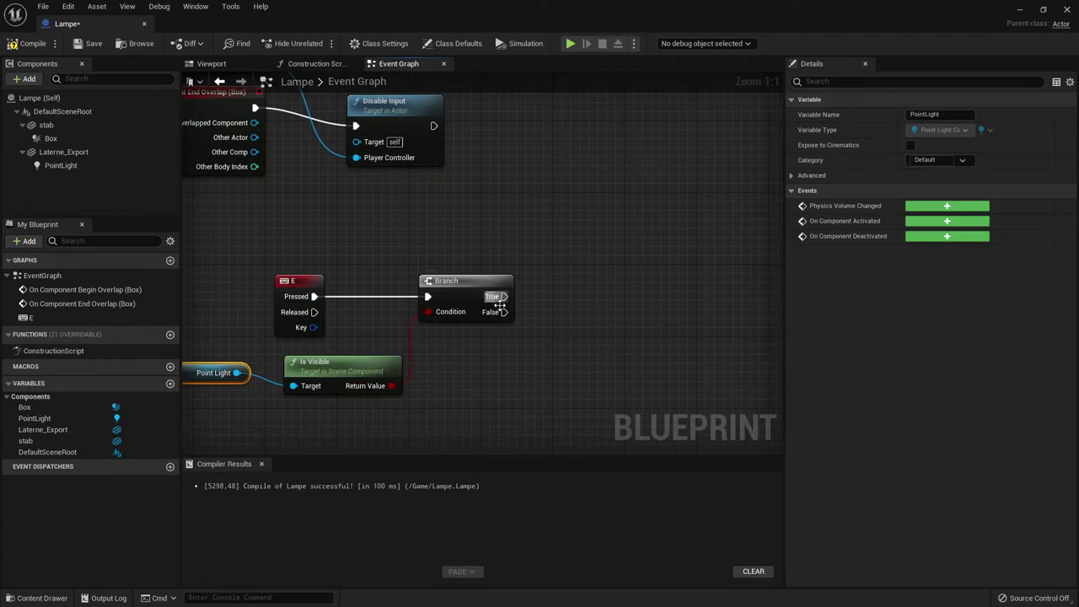
Pull actions from the Branch's True and False outputs, dismissing both without adding nodes
left_click_drag(504, 296, 607, 203)
left_click(305, 396)
left_click_drag(507, 313, 603, 366)
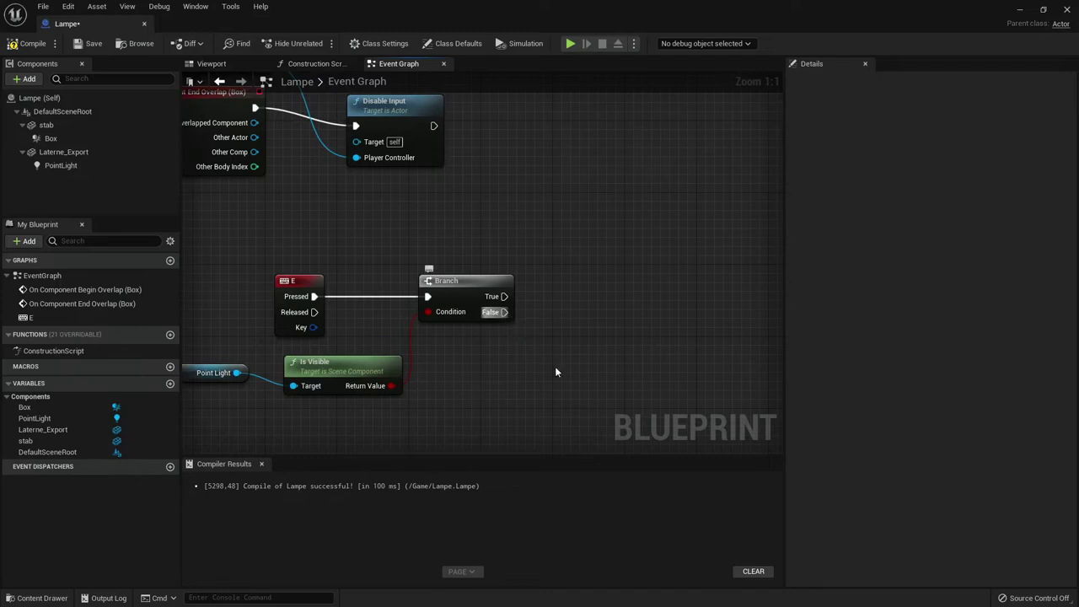
left_click(469, 390)
mouse_move(519, 388)
right_mouse_down()
mouse_move(548, 356)
mouse_move(478, 398)
right_mouse_up()
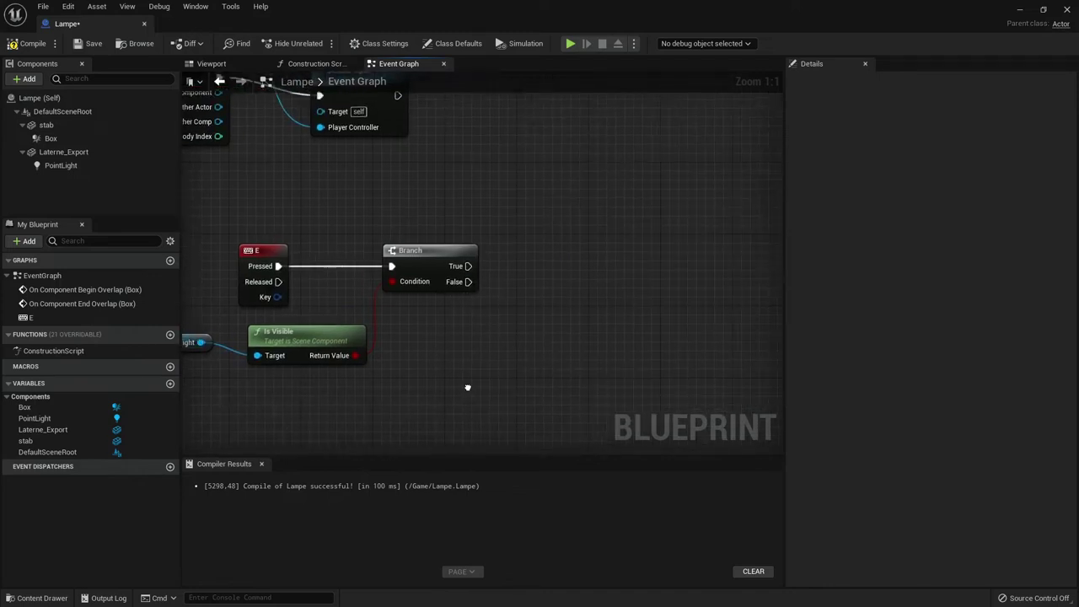
right_click_drag(623, 319, 578, 308)
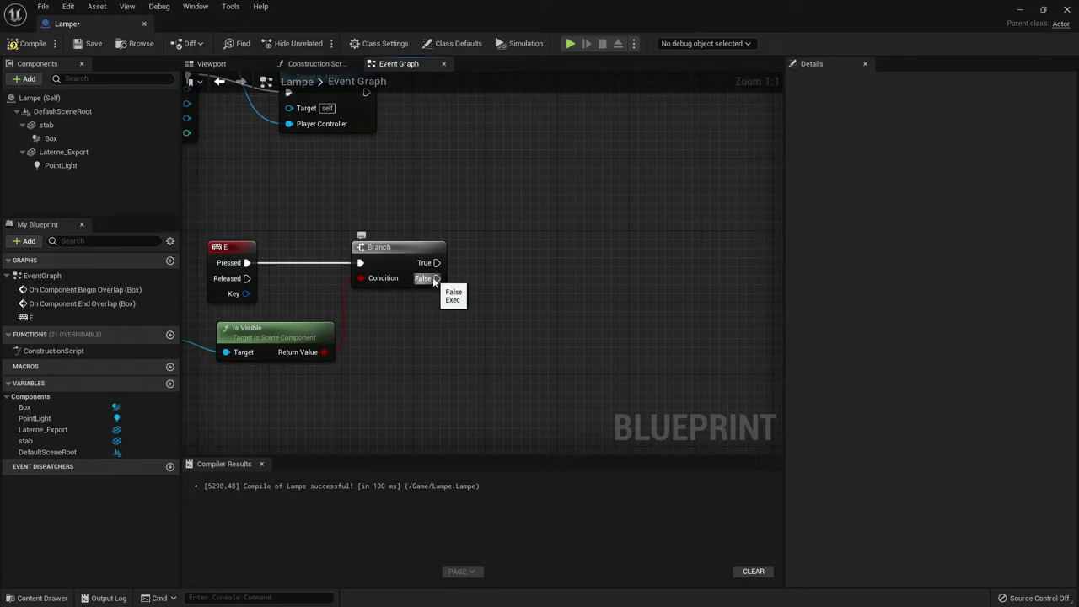
Add a Timeline node named 'Hebel An' after the Branch's False output and open it
left_click_drag(434, 281, 493, 353)
type("a")
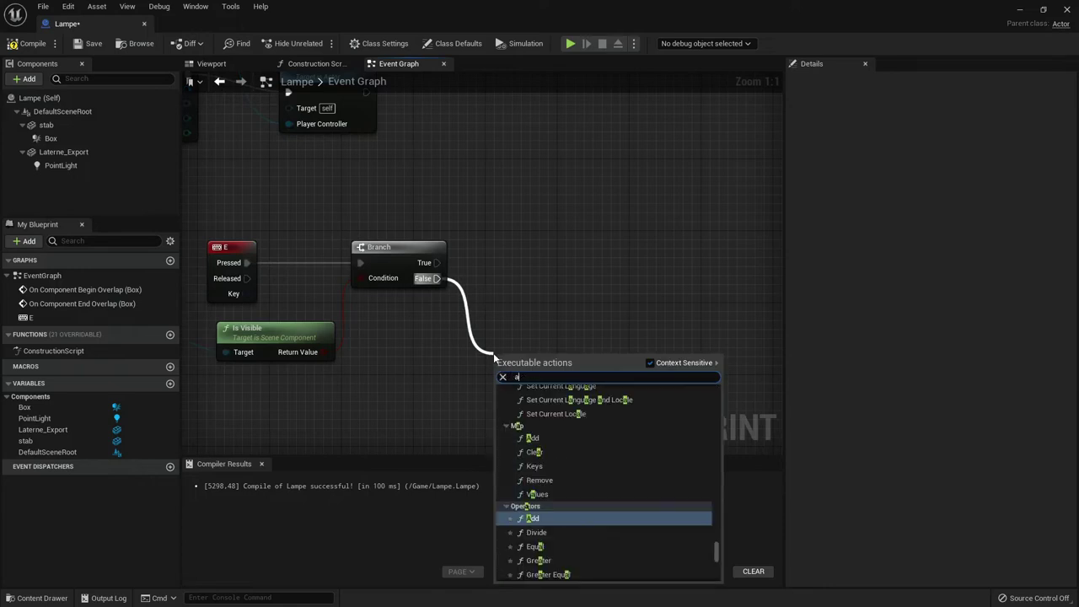
type("dd time")
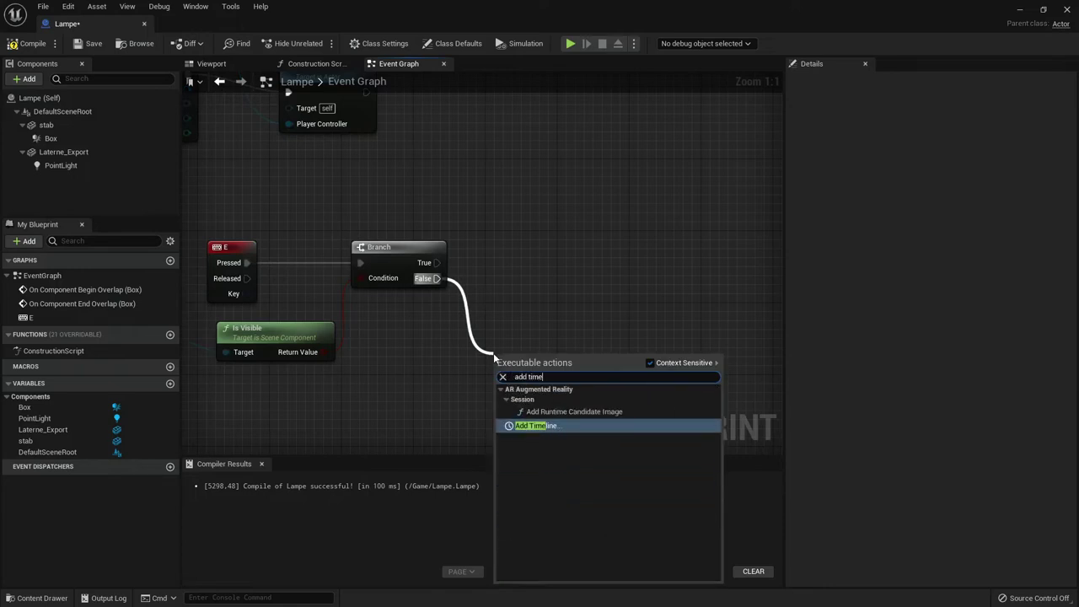
key("Return")
type("Hebel Ani")
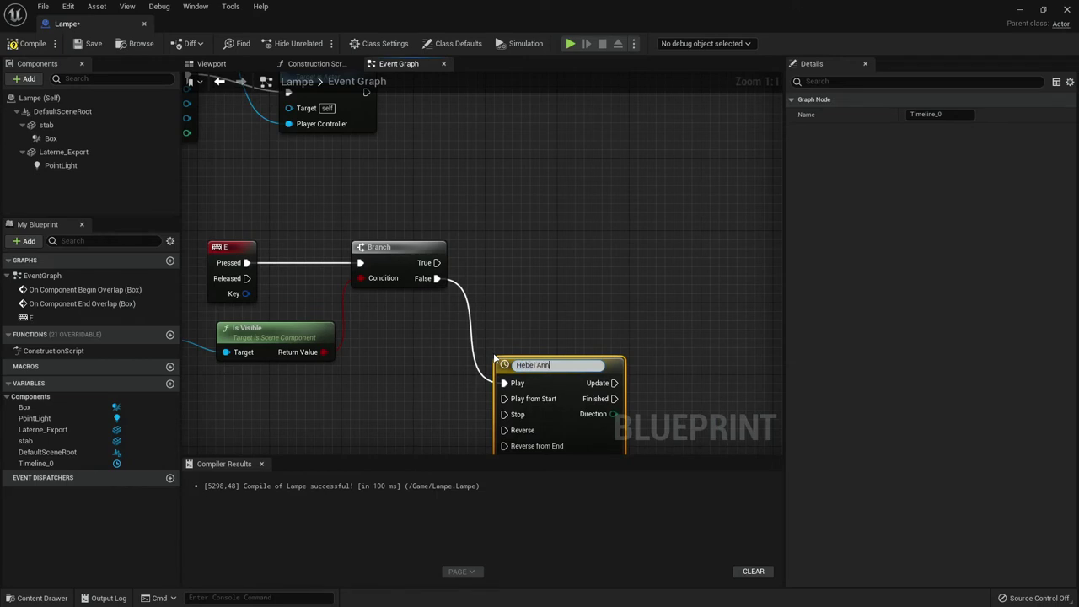
key("Return")
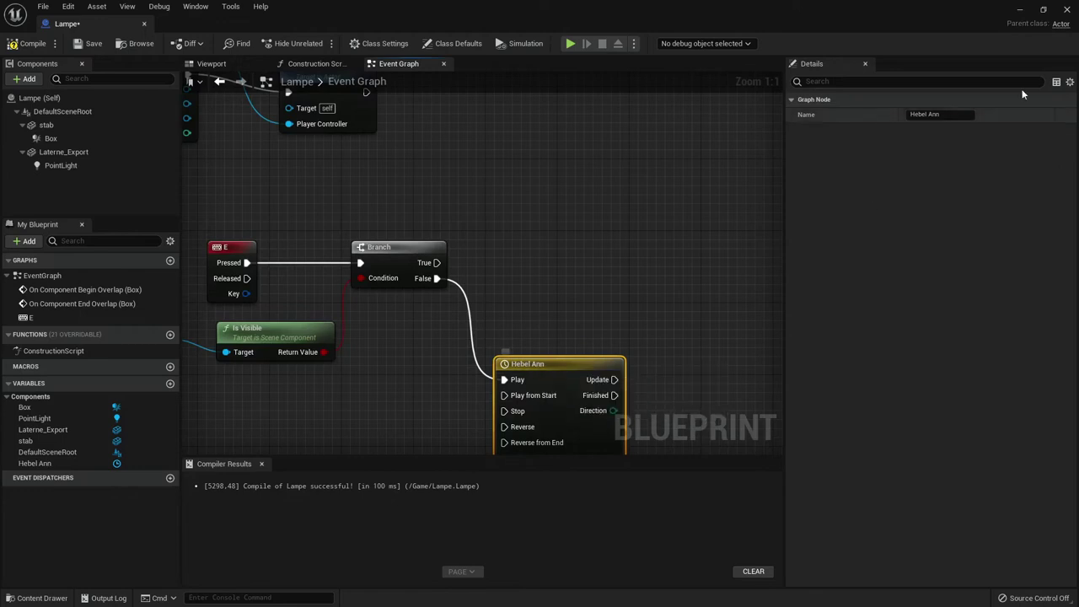
key("Return")
left_click_drag(534, 374, 525, 320)
double_click(524, 318)
Add a float track with a first key at time 0, value 0
left_click(210, 96)
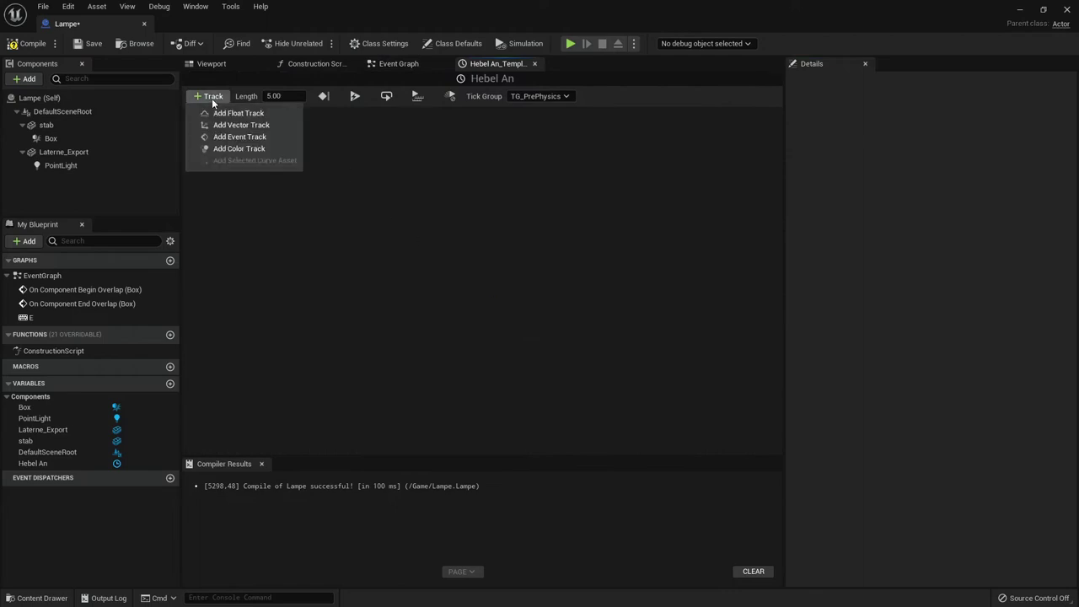
left_click(238, 111)
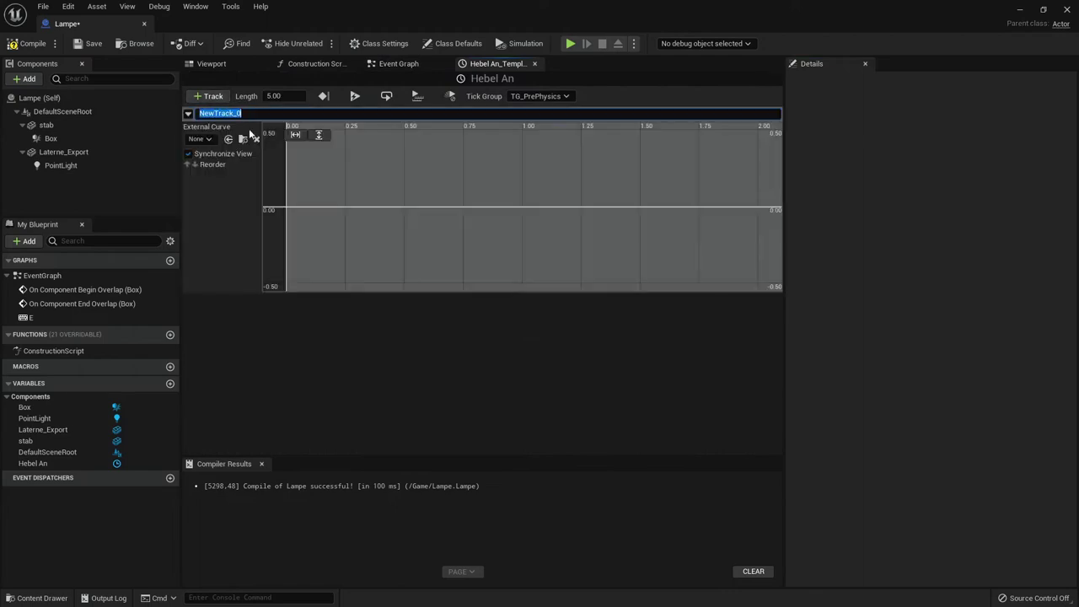
left_click(308, 215)
right_click(308, 215)
left_click(332, 237)
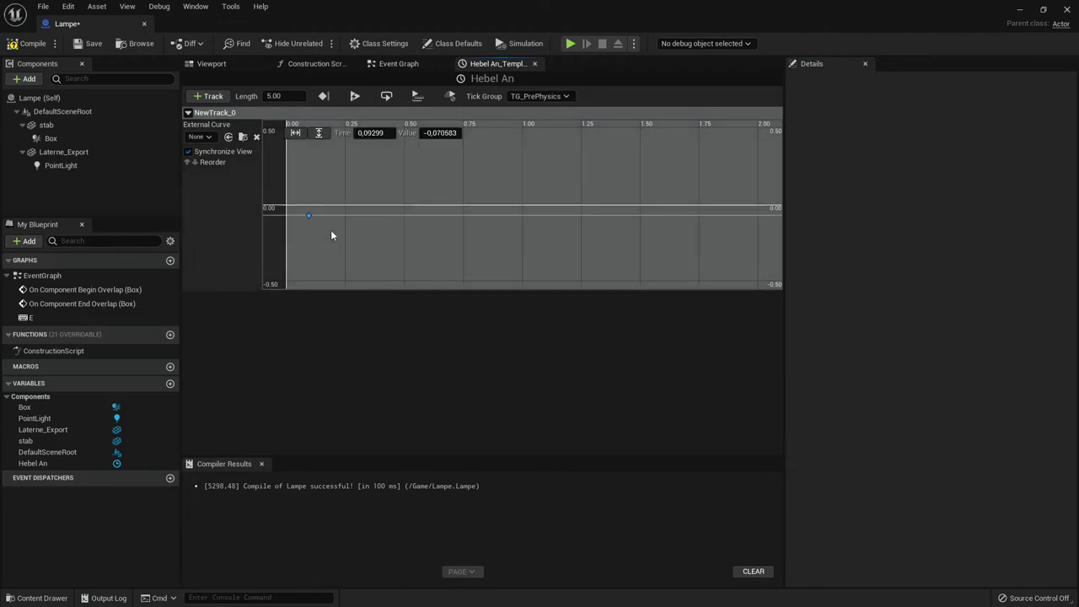
left_click(372, 133)
type("0")
key("Tab")
type("0")
key("Return")
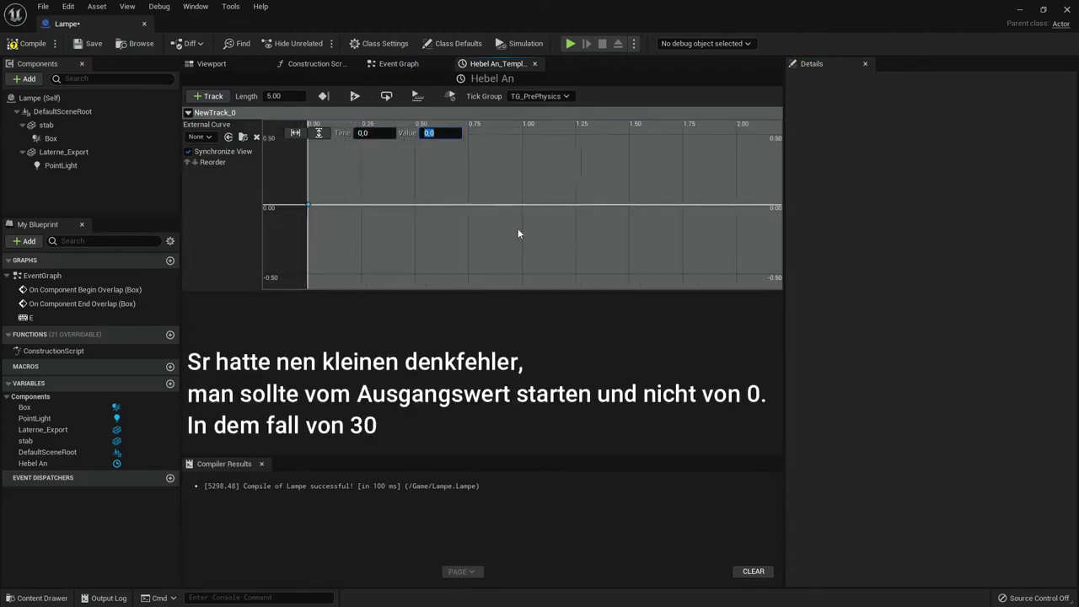
Add a second key at time 1,0 with value -30,0
right_click(485, 183)
left_click(509, 208)
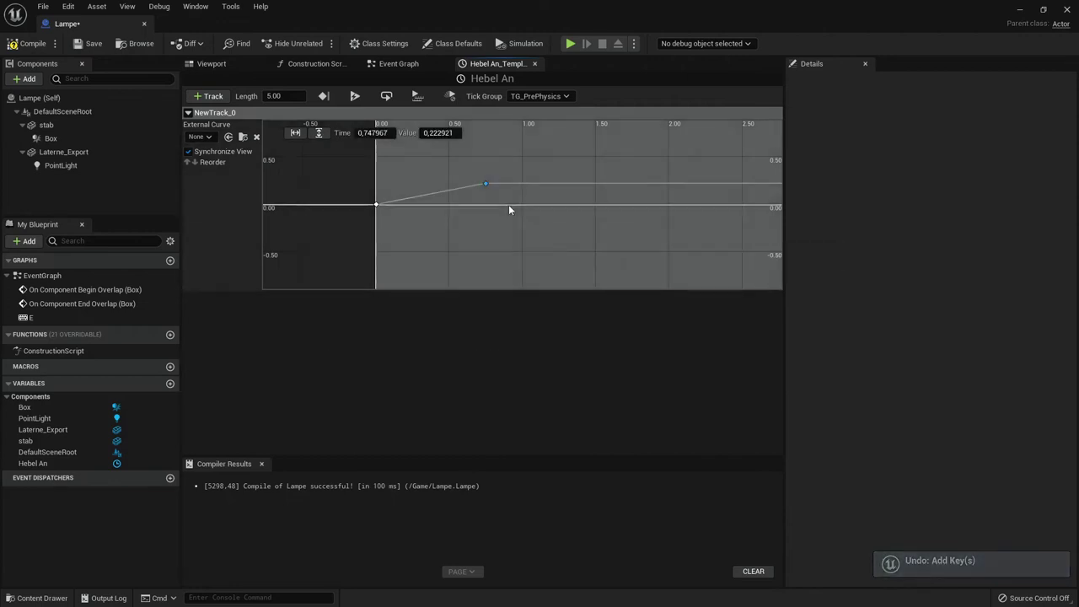
left_click(371, 133)
type("1,0")
key("Tab")
left_click(446, 133)
type("-30,0")
key("Return")
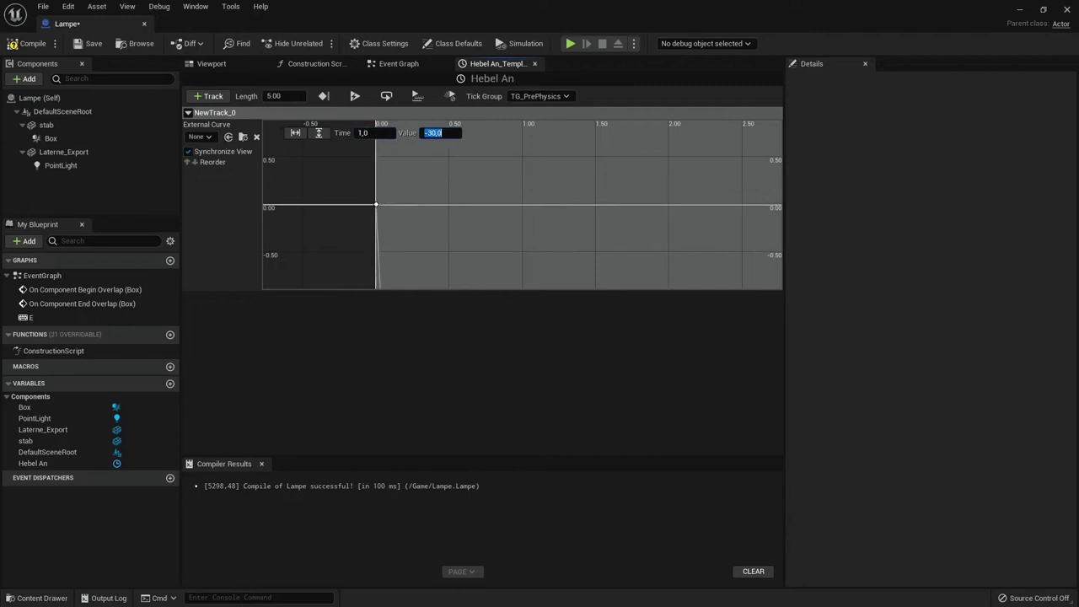
Set the timeline length to 1 and fit the curve in view
left_click(277, 95)
type("1")
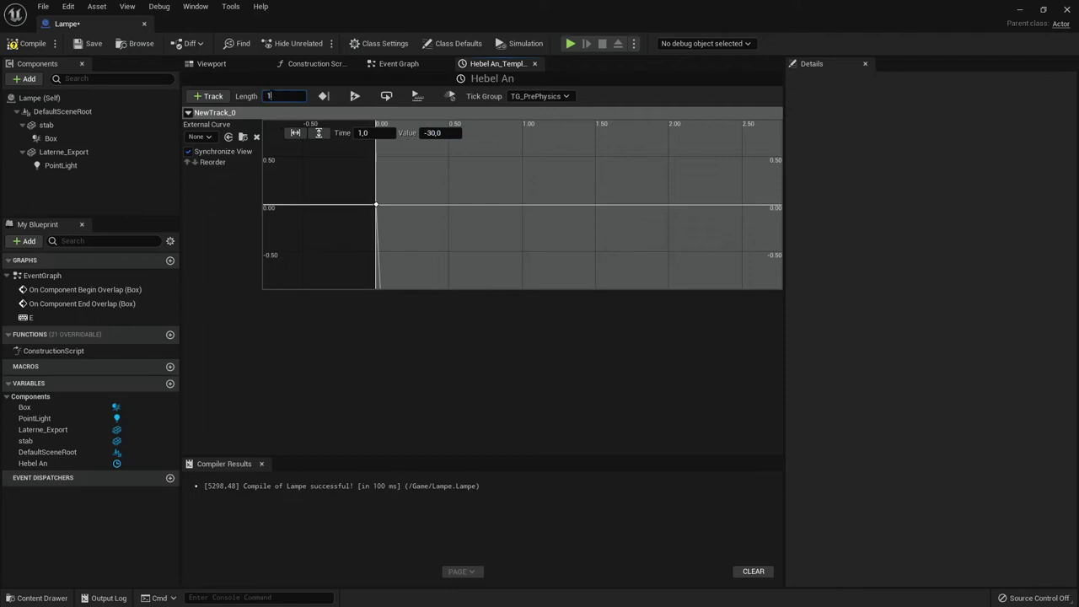
key("Return")
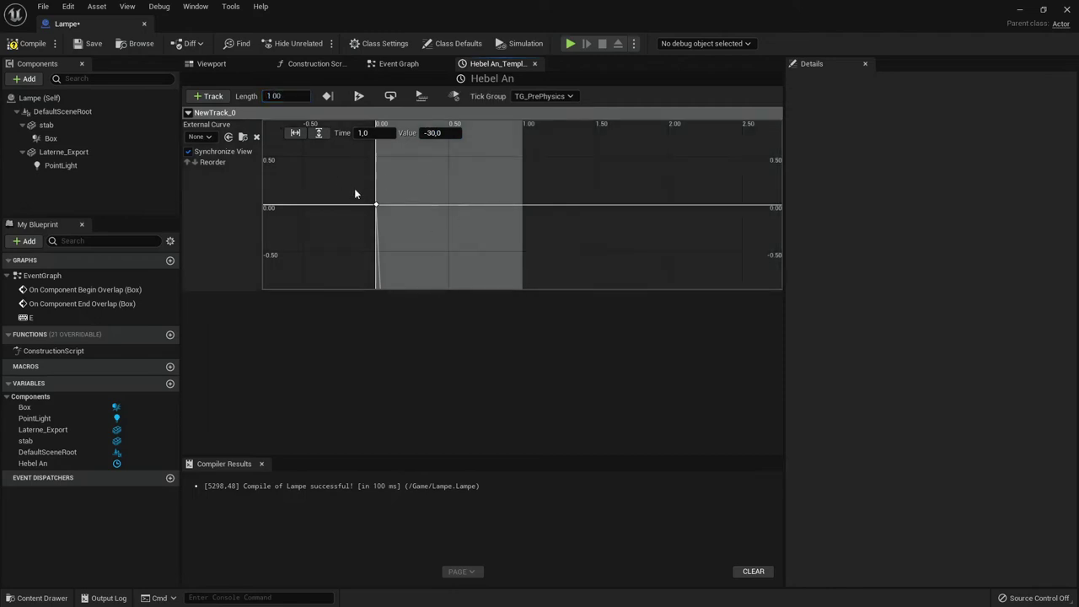
left_click(295, 133)
left_click(319, 133)
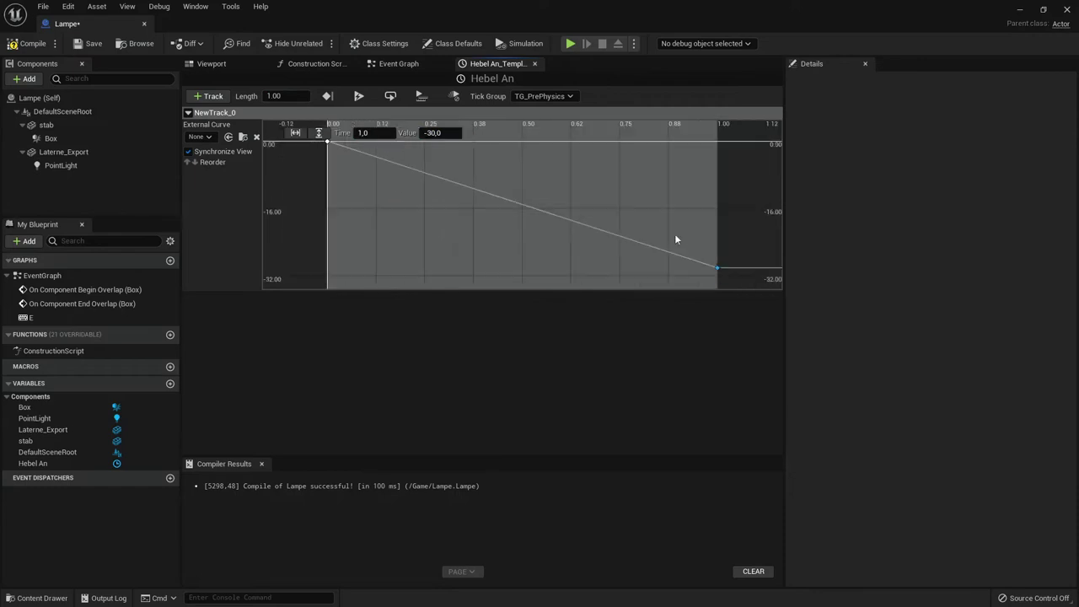
scroll(522, 196, "down", 1)
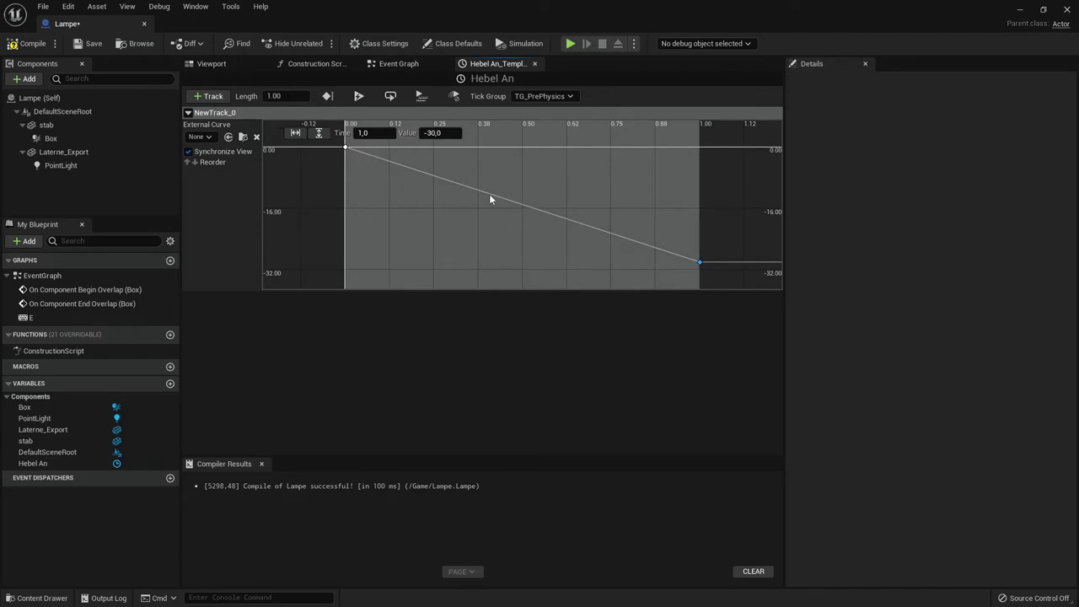
From Hebel An's Update, add a Set Relative Rotation node for stab and arrange the nodes
left_click(393, 65)
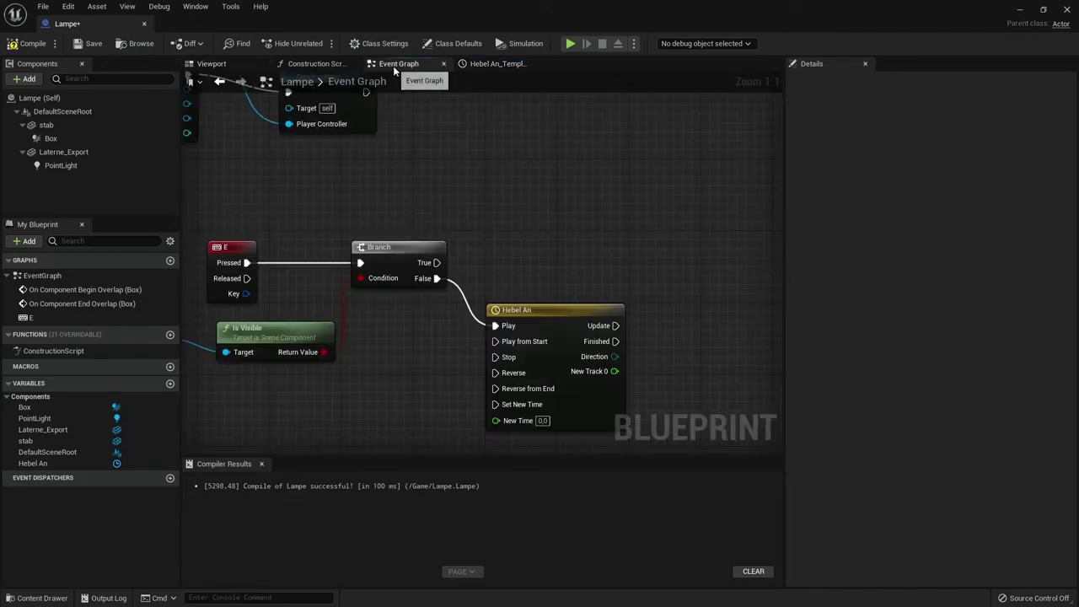
scroll(561, 301, "down", 1)
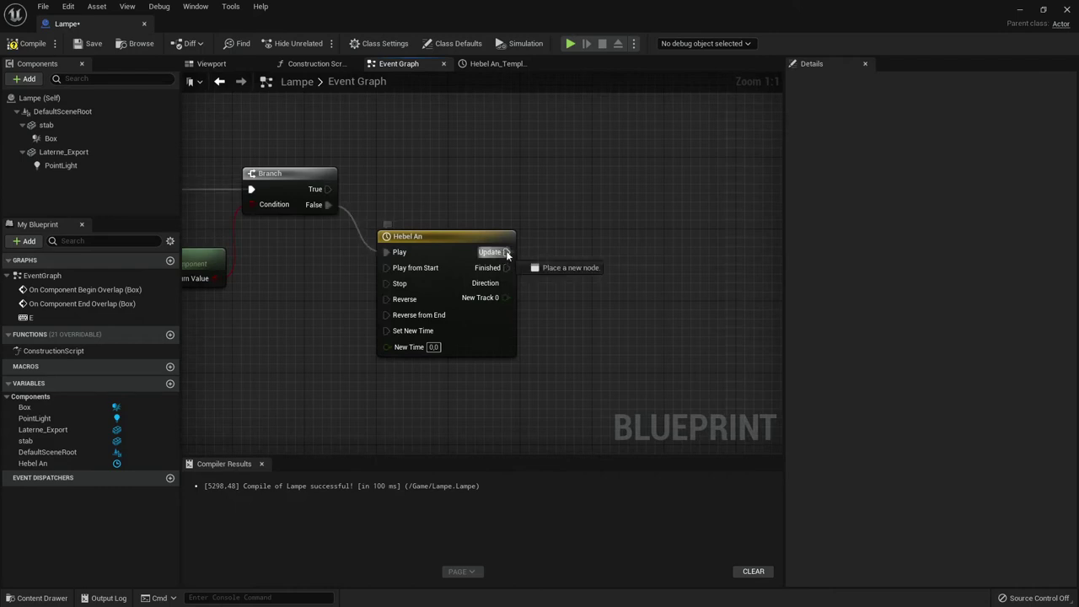
left_click_drag(506, 252, 580, 286)
type("set re")
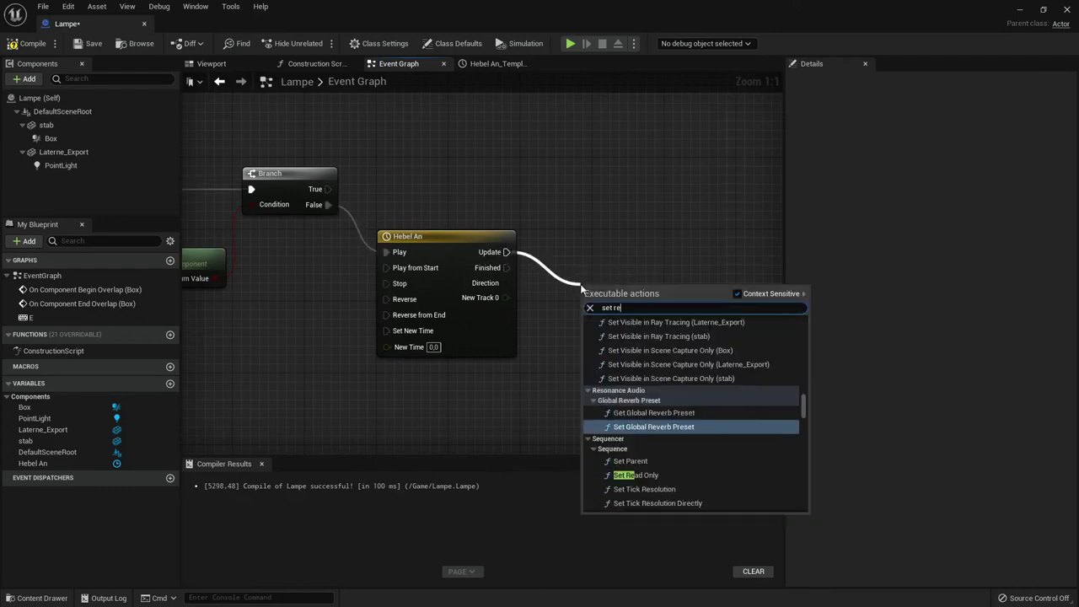
type("lative ro")
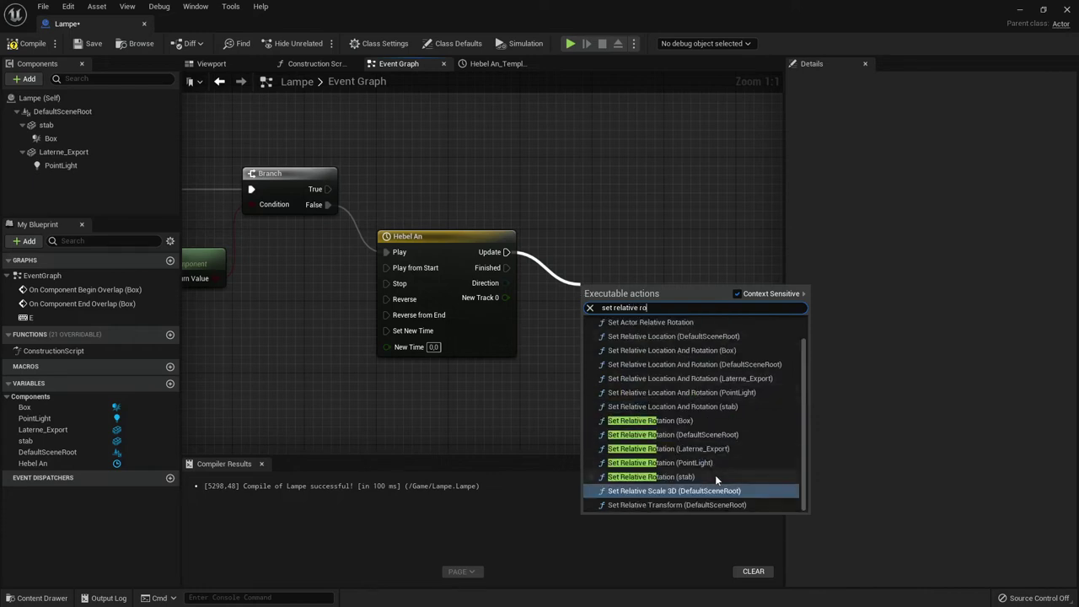
left_click(715, 476)
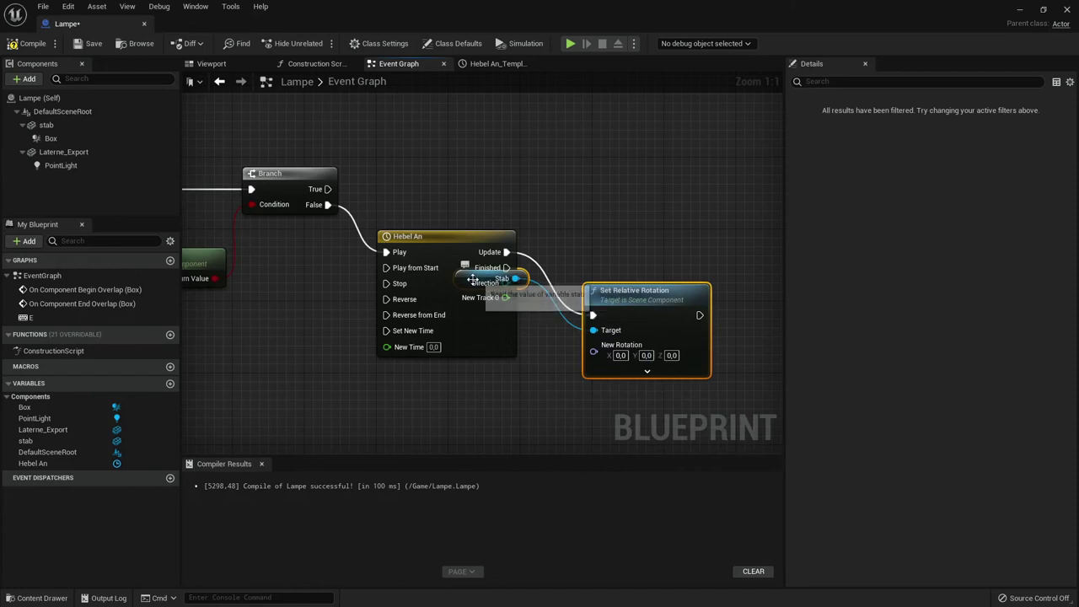
left_click_drag(504, 279, 540, 413)
left_click(647, 344)
left_click_drag(624, 396, 665, 256)
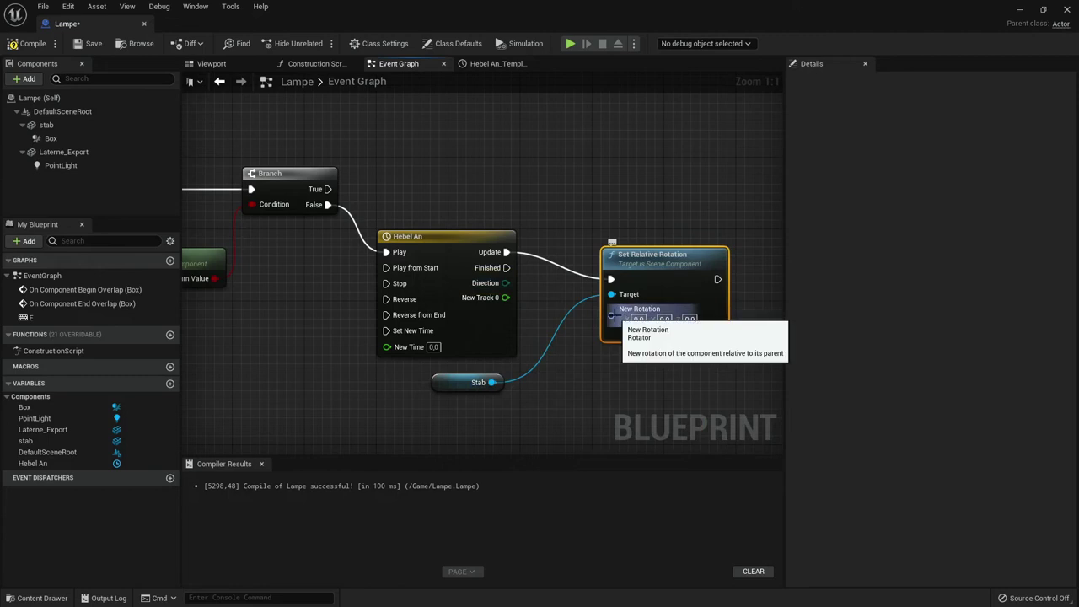
Split the New Rotation pin into roll, pitch and yaw, then select stab in the 3D view
right_click(612, 316)
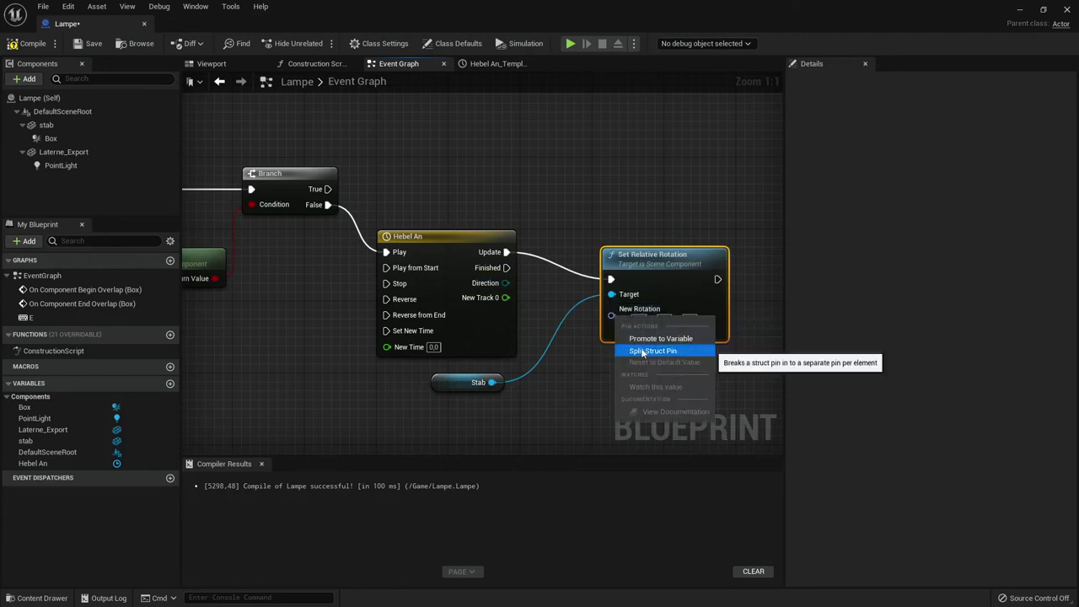
left_click(642, 352)
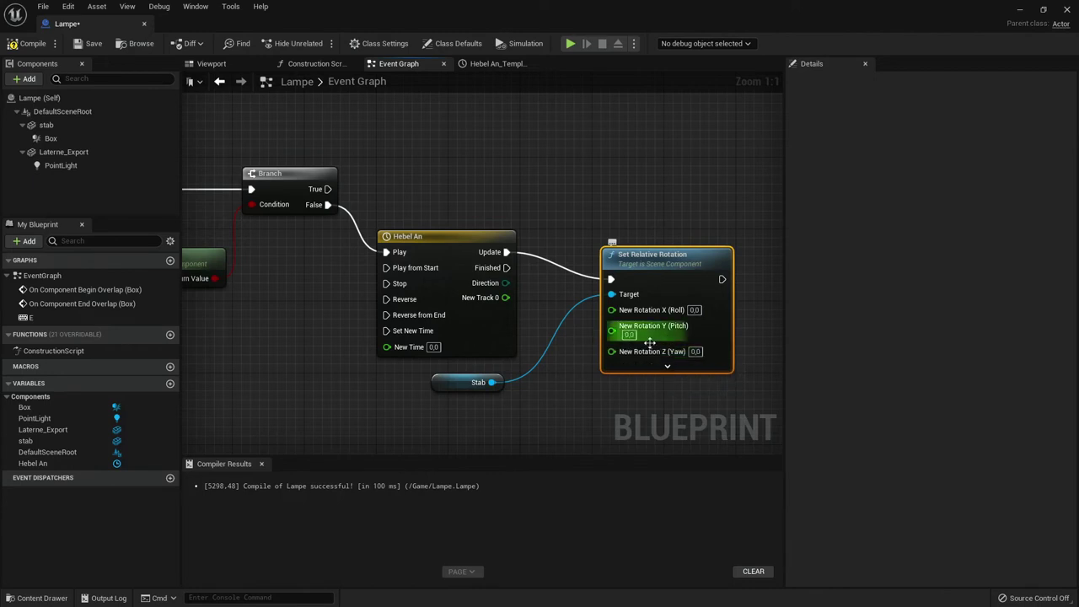
left_click(211, 64)
left_click(417, 349)
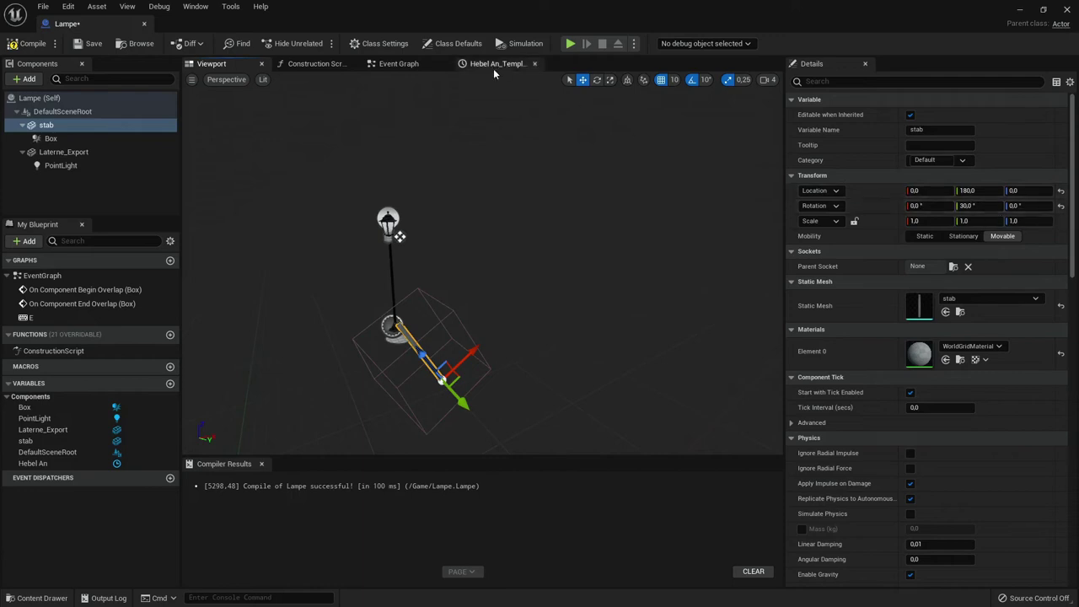
Connect New Track 0 to New Rotation Y (Pitch), compile and save Lampe, then reveal the level
left_click(426, 63)
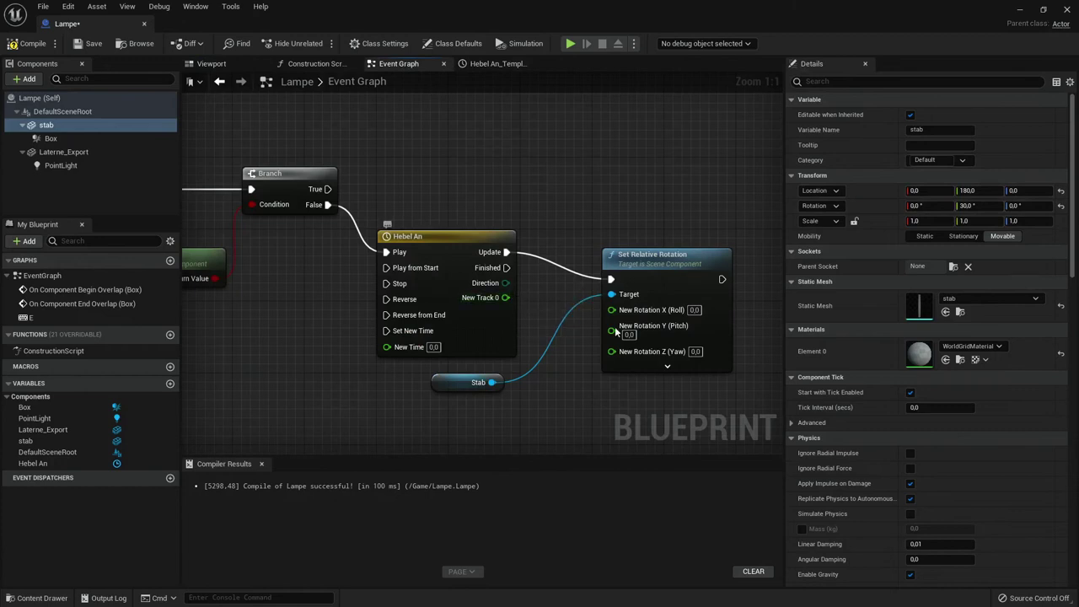
left_click_drag(508, 299, 613, 332)
left_click(34, 44)
left_click(86, 44)
right_click_drag(439, 153, 482, 165)
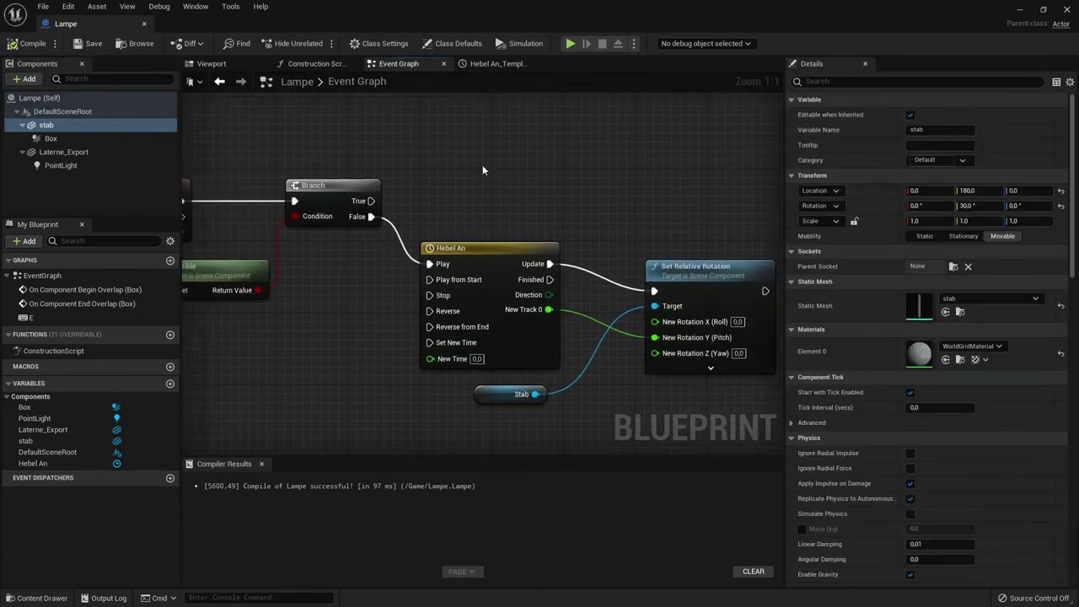
mouse_move(630, 10)
left_mouse_down()
mouse_move(637, 422)
mouse_move(1078, 421)
left_mouse_up()
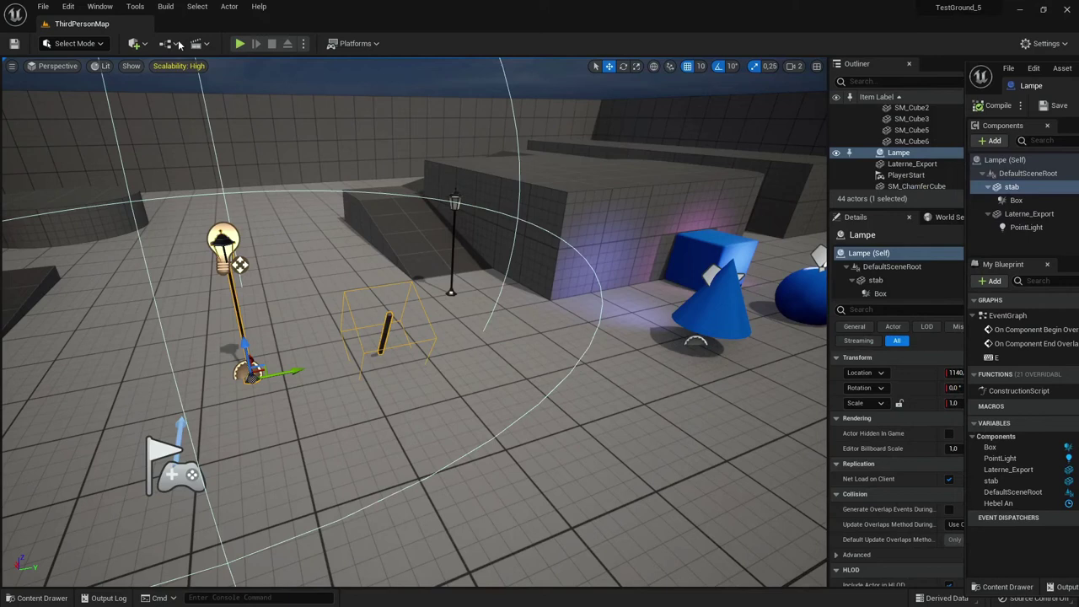
left_click(239, 43)
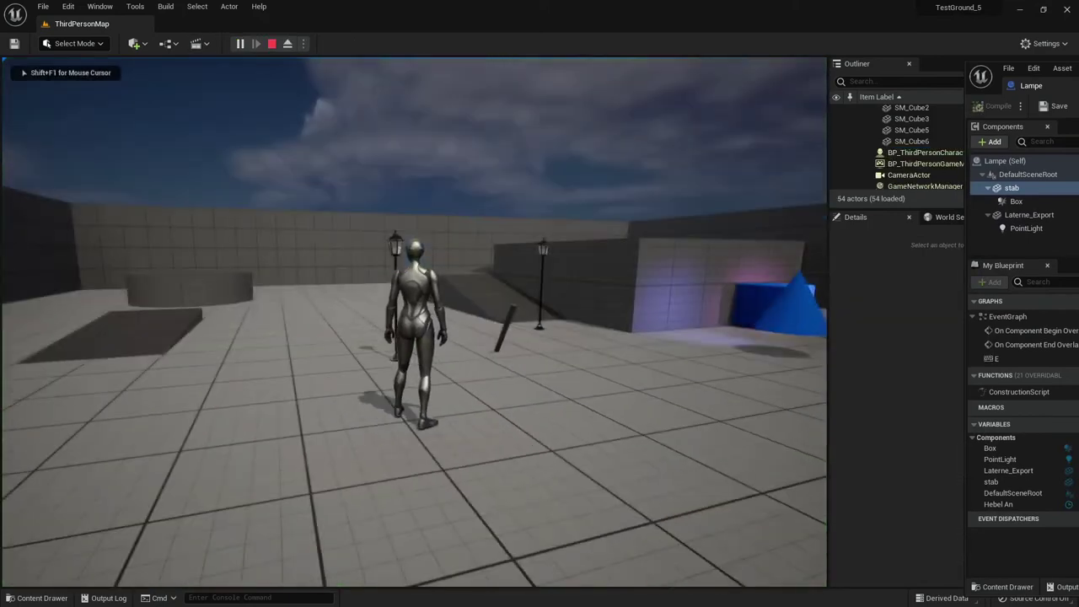
key("a")
key("e")
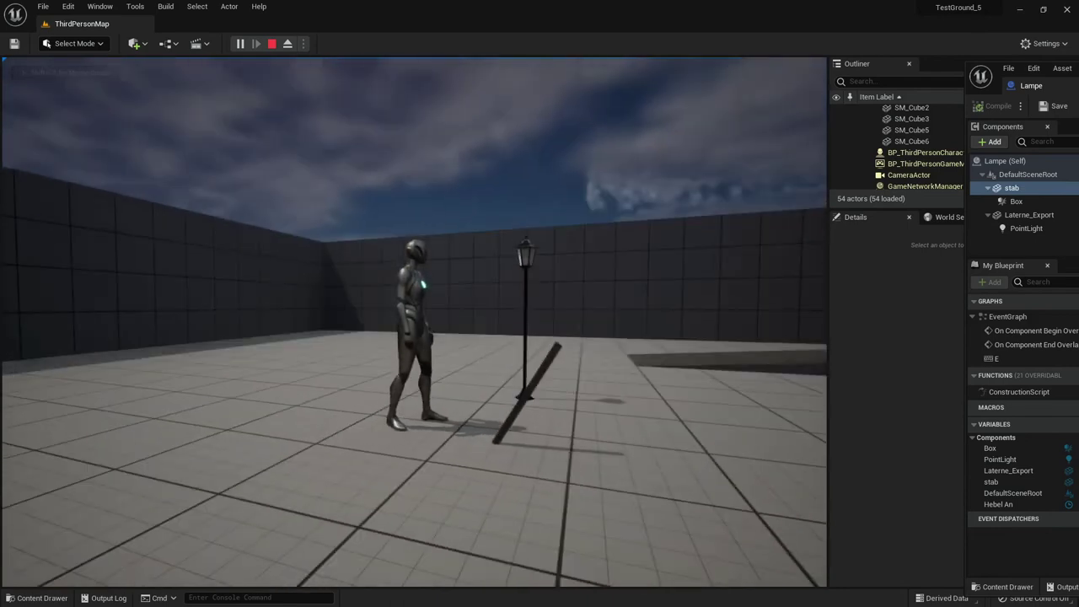
key("Escape")
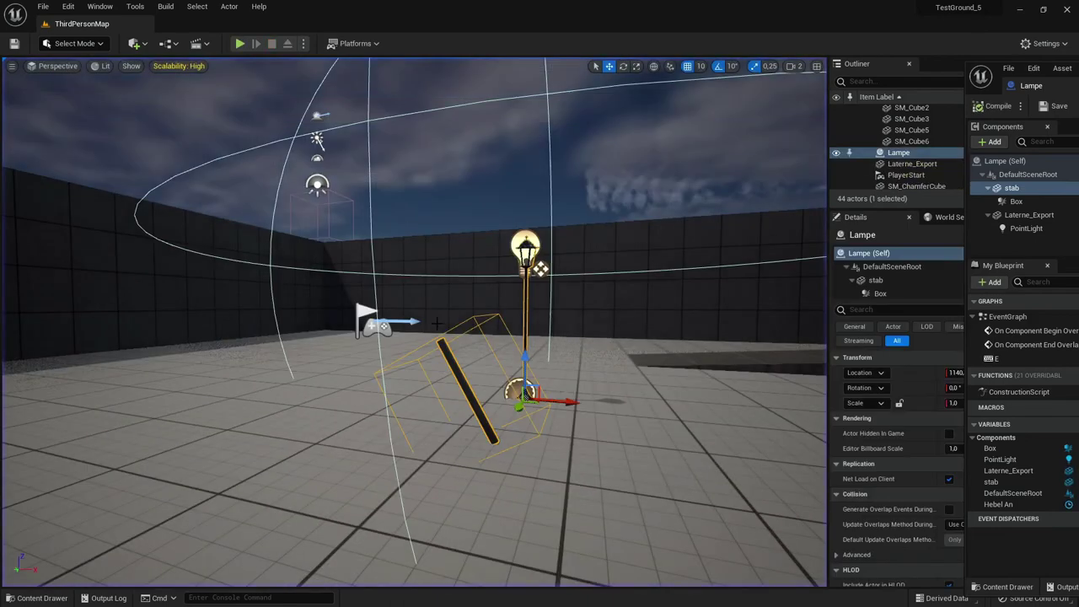
mouse_move(413, 320)
right_mouse_down()
mouse_move(472, 320)
mouse_move(369, 533)
right_mouse_up()
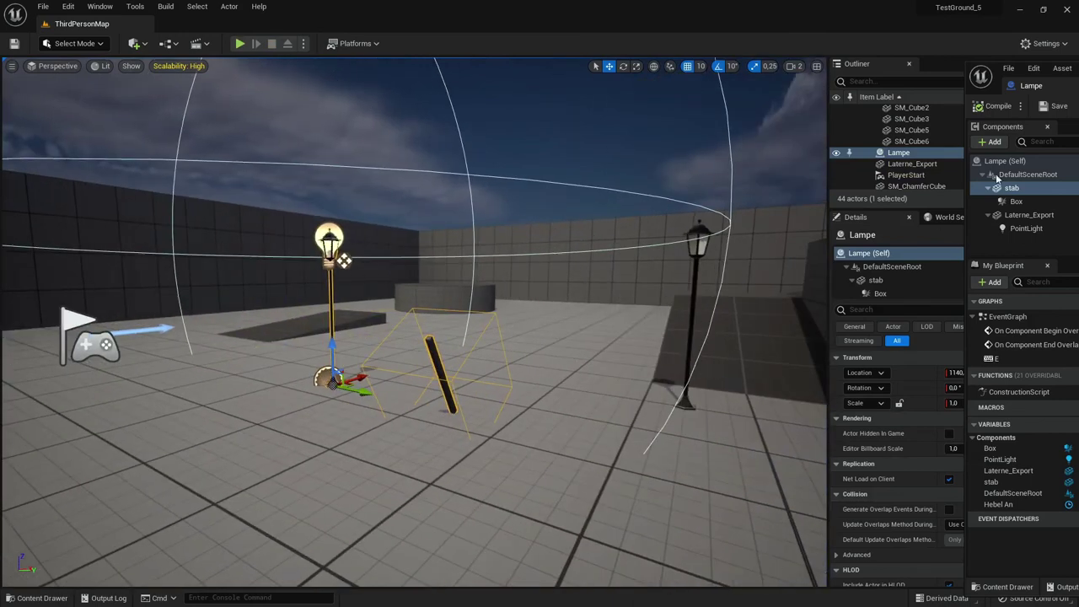
left_click(1061, 102)
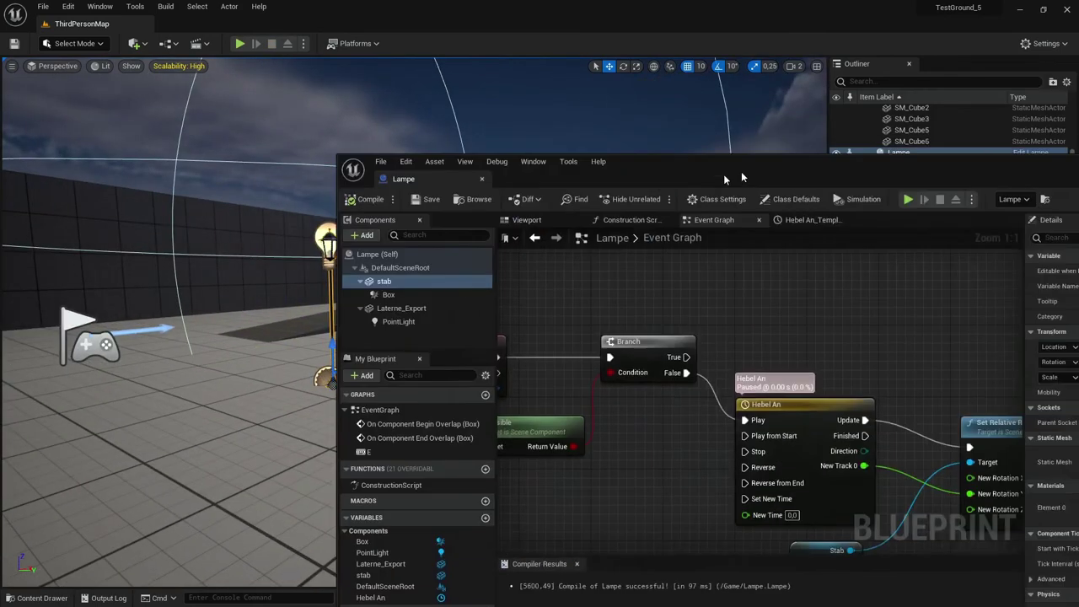
Add a Set Visibility node after stab's Set Relative Rotation
left_click_drag(1075, 67, 80, 73)
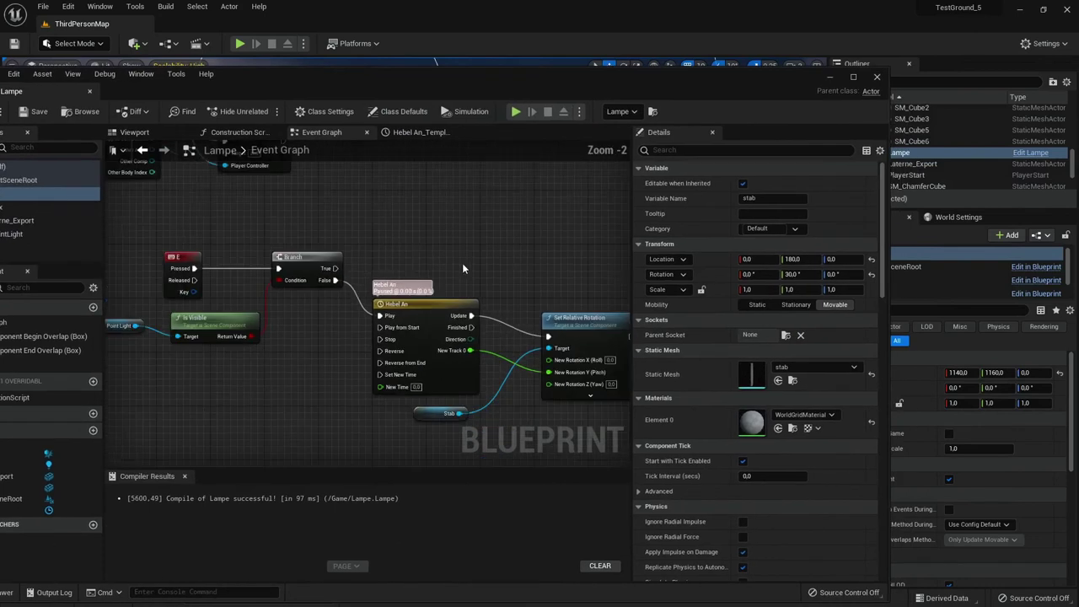
right_click_drag(462, 268, 291, 227)
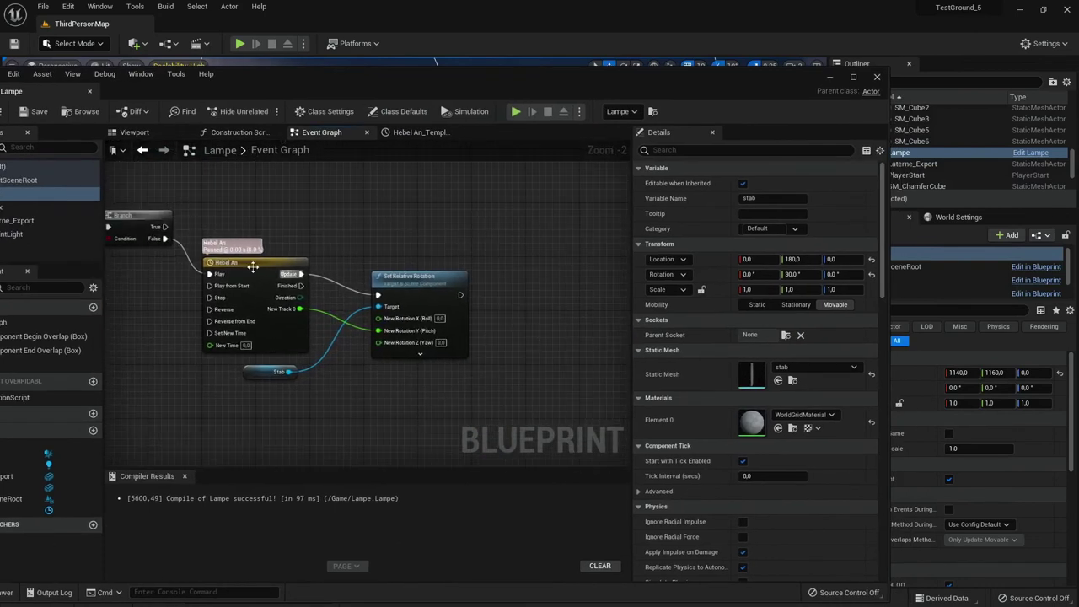
mouse_move(348, 301)
right_mouse_down()
mouse_move(412, 301)
mouse_move(348, 322)
right_mouse_up()
left_click_drag(459, 315, 530, 314)
type("set vis")
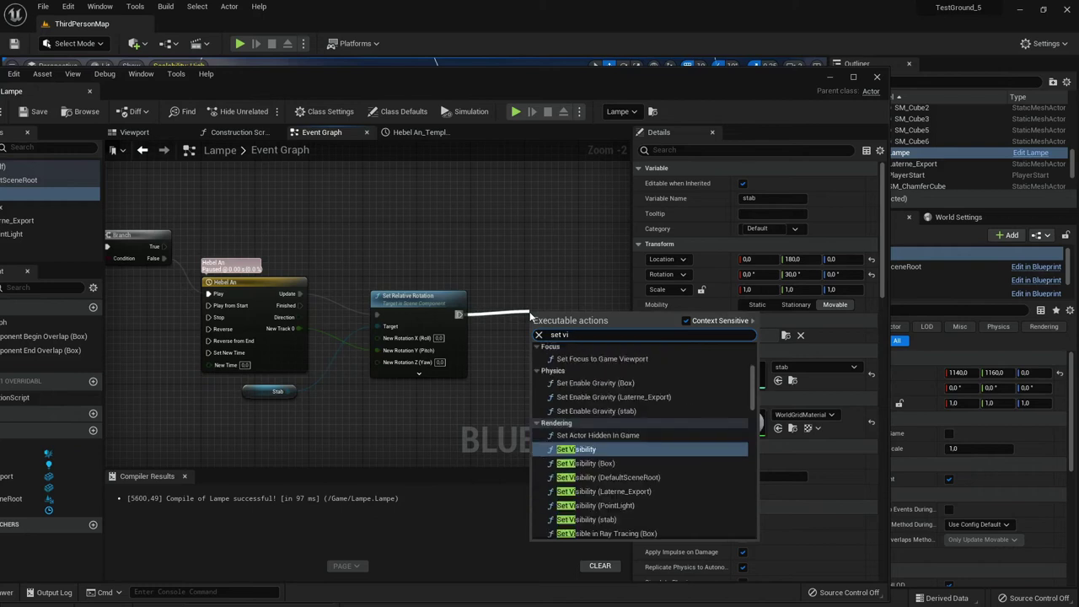
key("Return")
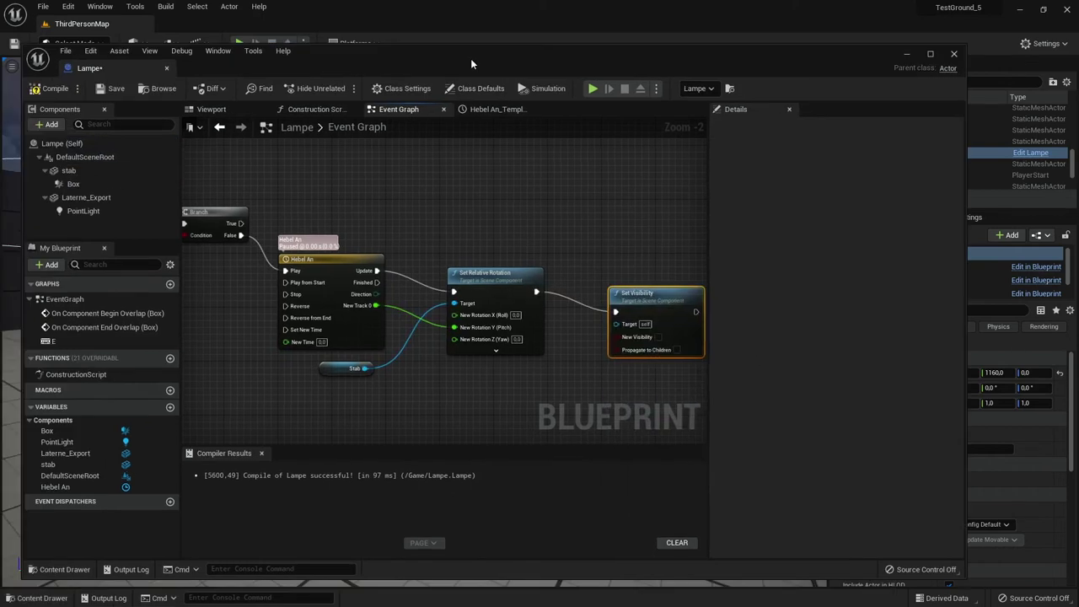
Target the PointLight with Set Visibility, recompile Lampe, and move the editor off the level
left_click_drag(377, 100, 467, 77)
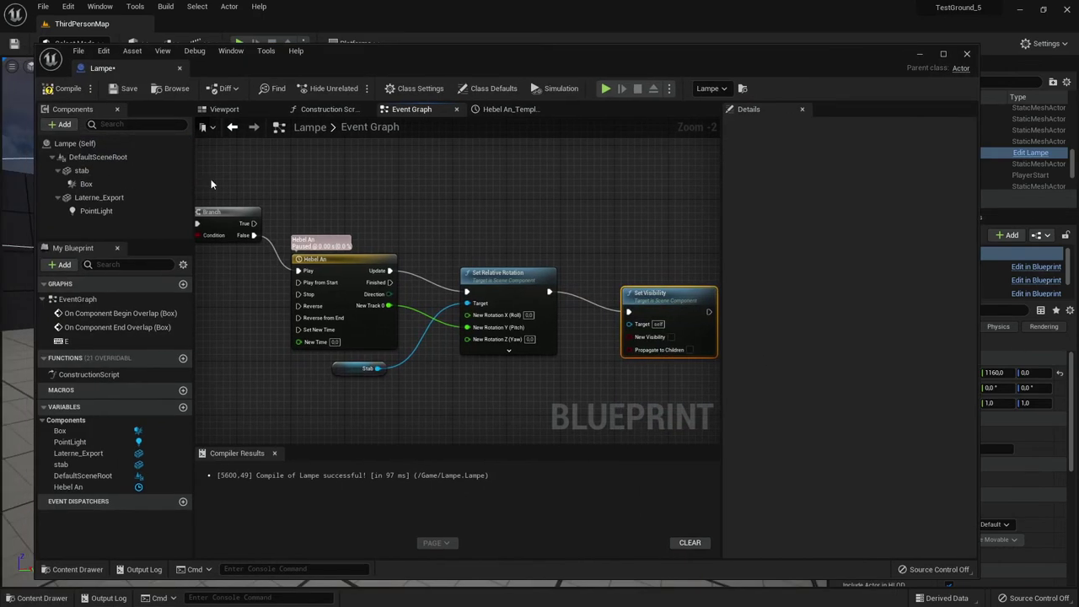
left_click(169, 211)
left_click_drag(509, 369, 629, 324)
scroll(577, 386, "up", 1)
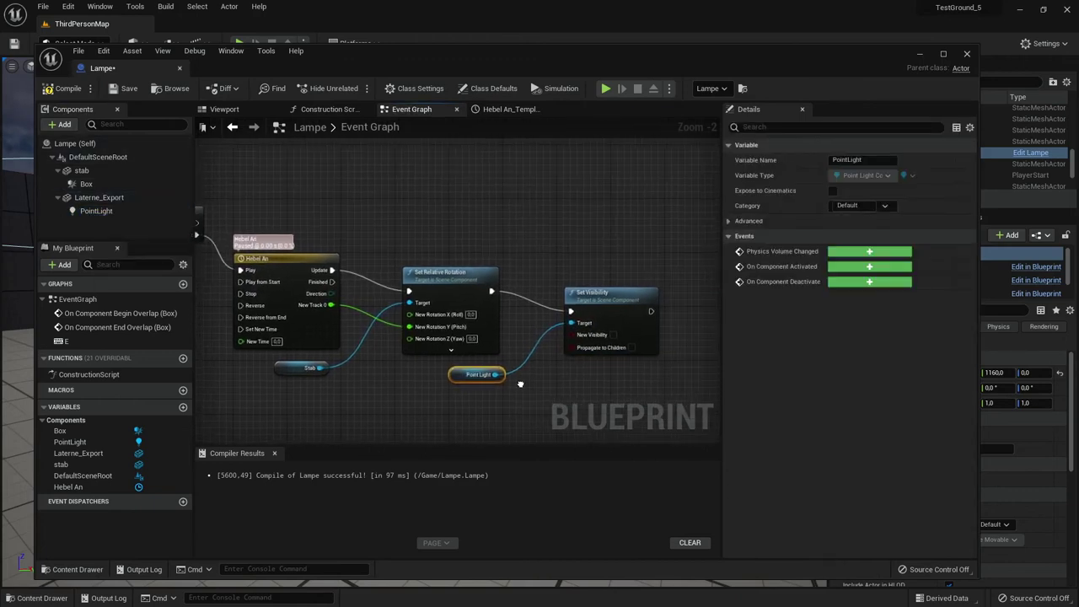
scroll(556, 342, "up", 1)
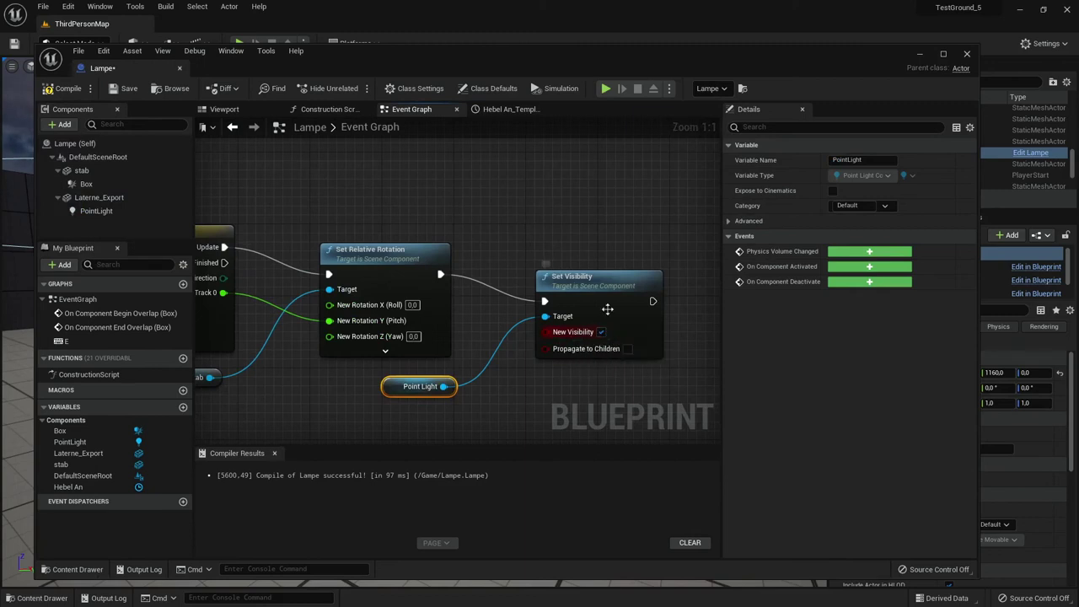
left_click(66, 89)
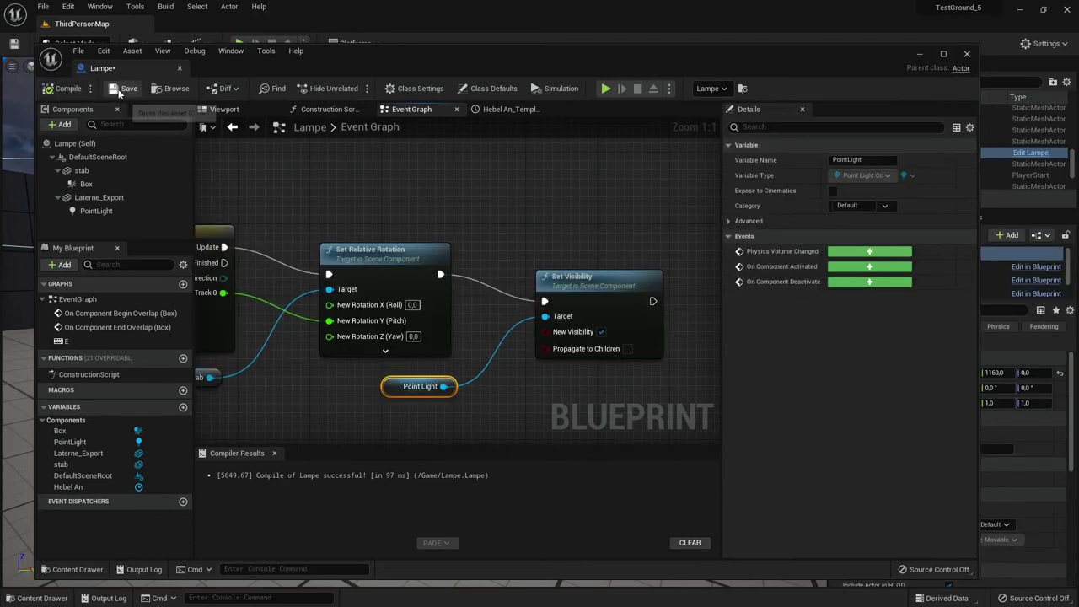
mouse_move(393, 54)
left_mouse_down()
mouse_move(408, 130)
mouse_move(1078, 35)
left_mouse_up()
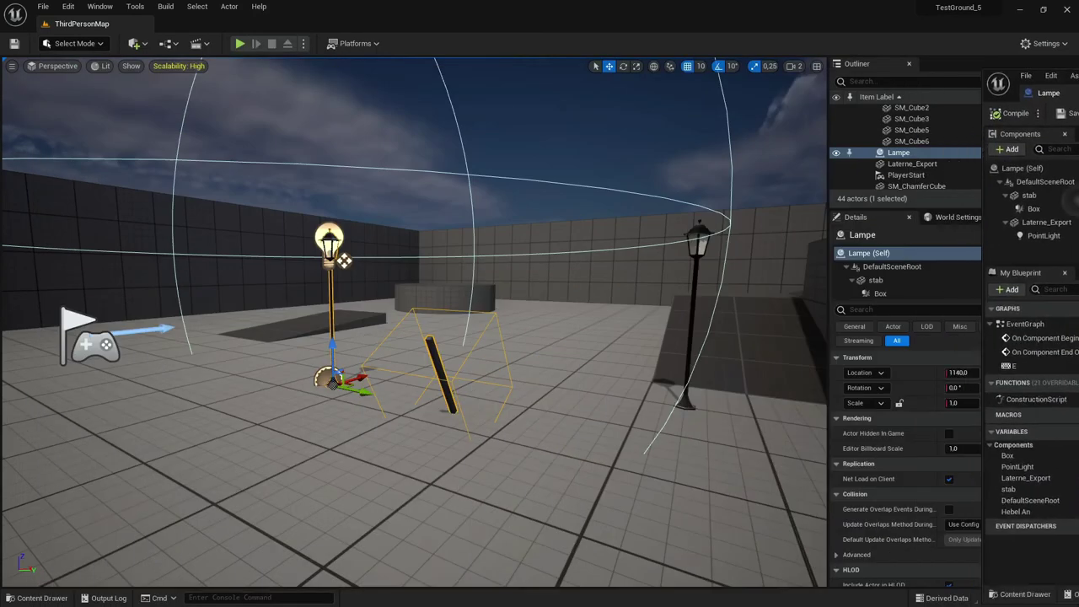
Inspect the DirectionalLight and SkyLight, keeping the SkyLight Intensity Scale at 1.0
left_click(364, 165)
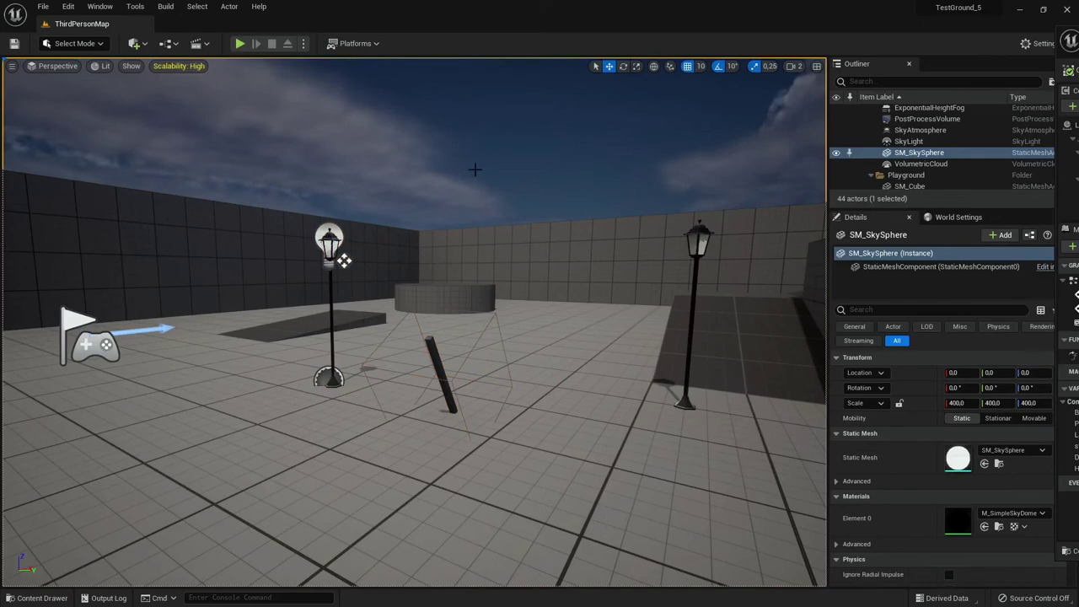
scroll(985, 157, "down", 2)
scroll(921, 168, "up", 4)
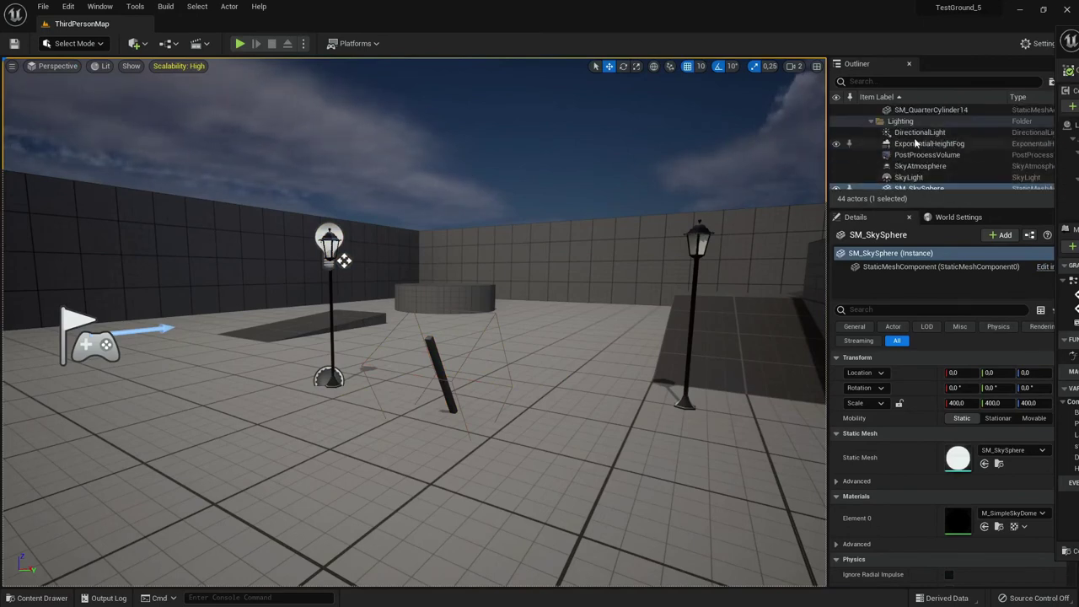
left_click(920, 132)
scroll(972, 496, "down", 2)
scroll(971, 496, "down", 1)
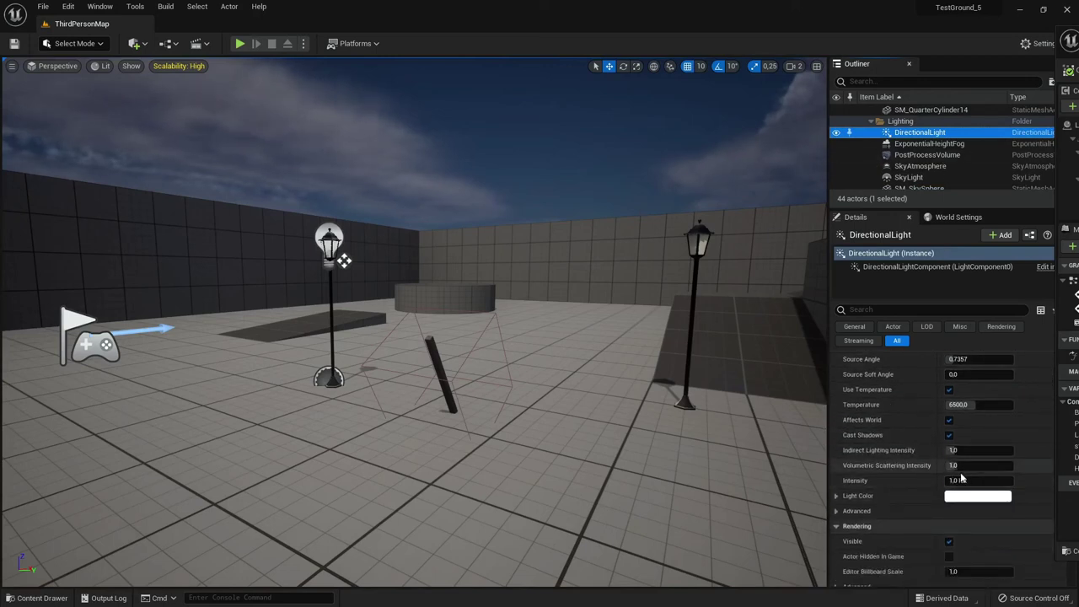
left_click(937, 177)
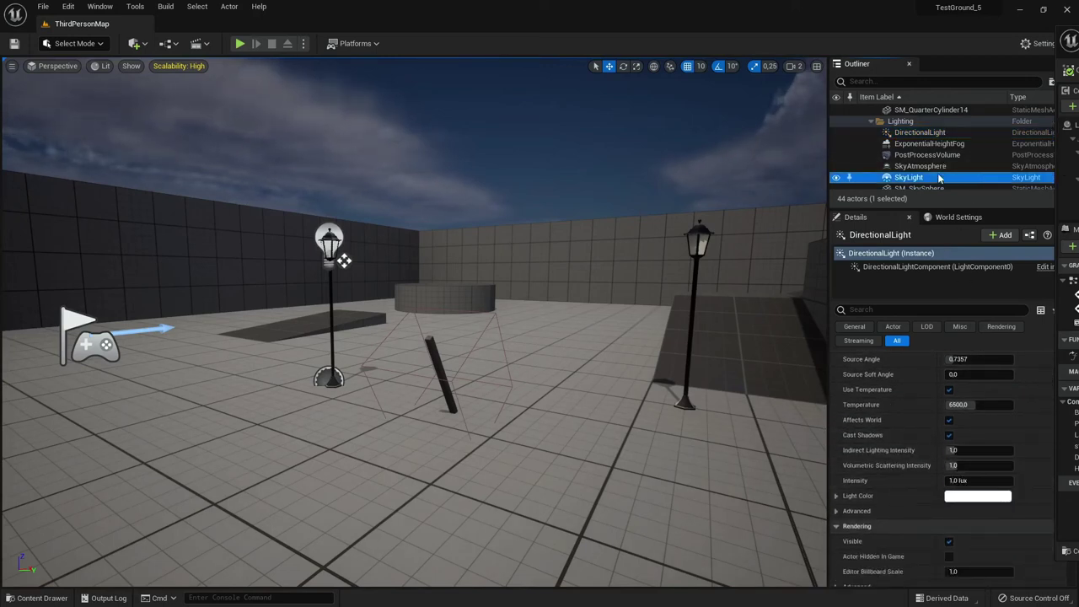
left_click(974, 467)
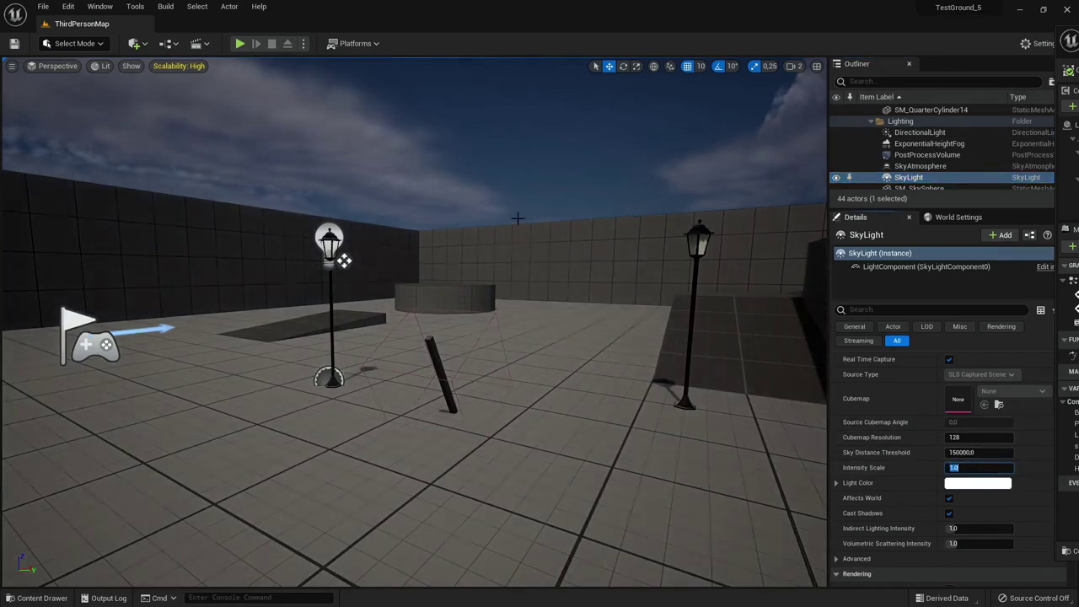
right_click_drag(475, 167, 475, 167)
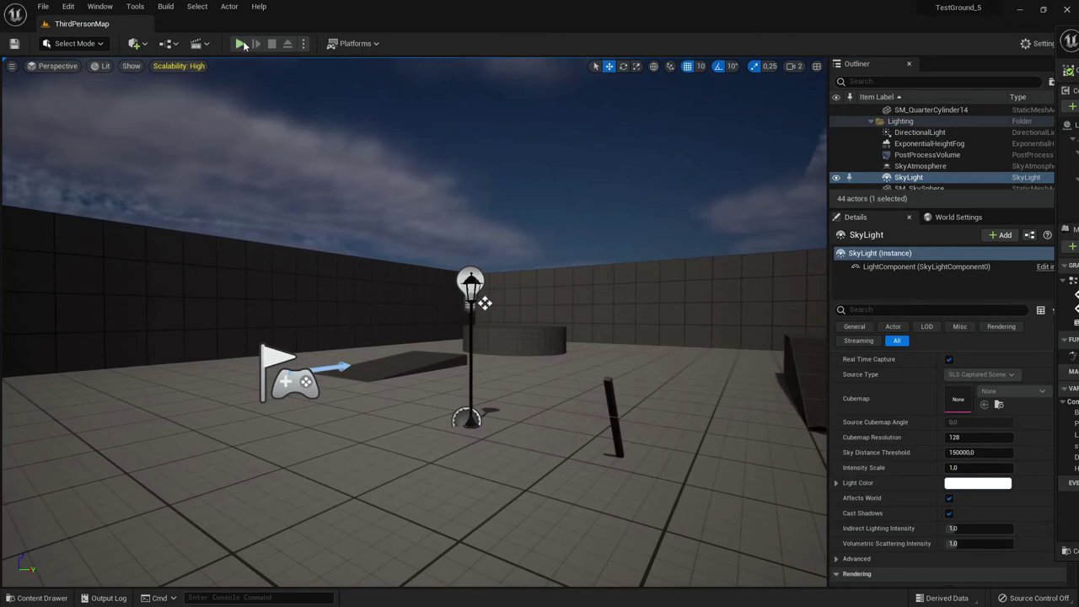
Play the level, walk the character to the lamp to light it, then stop with Esc
left_click(242, 44)
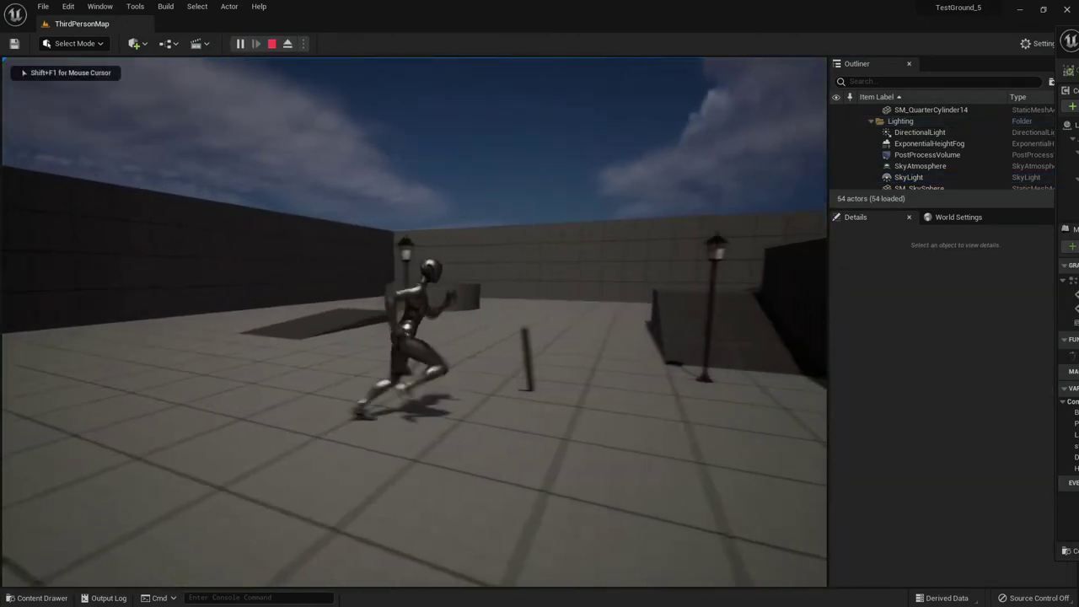
key("w")
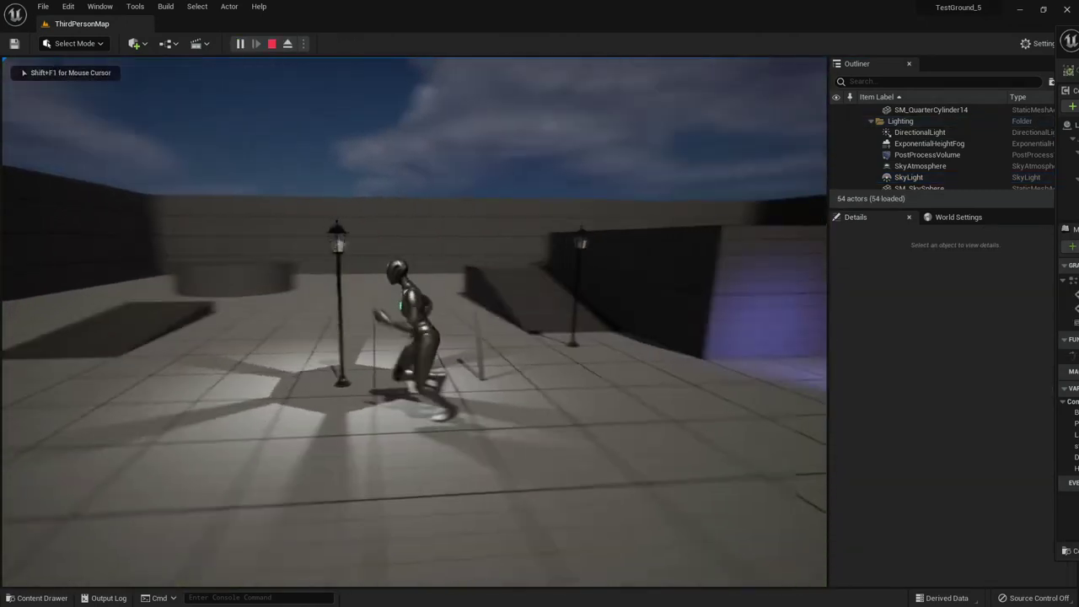
key("w")
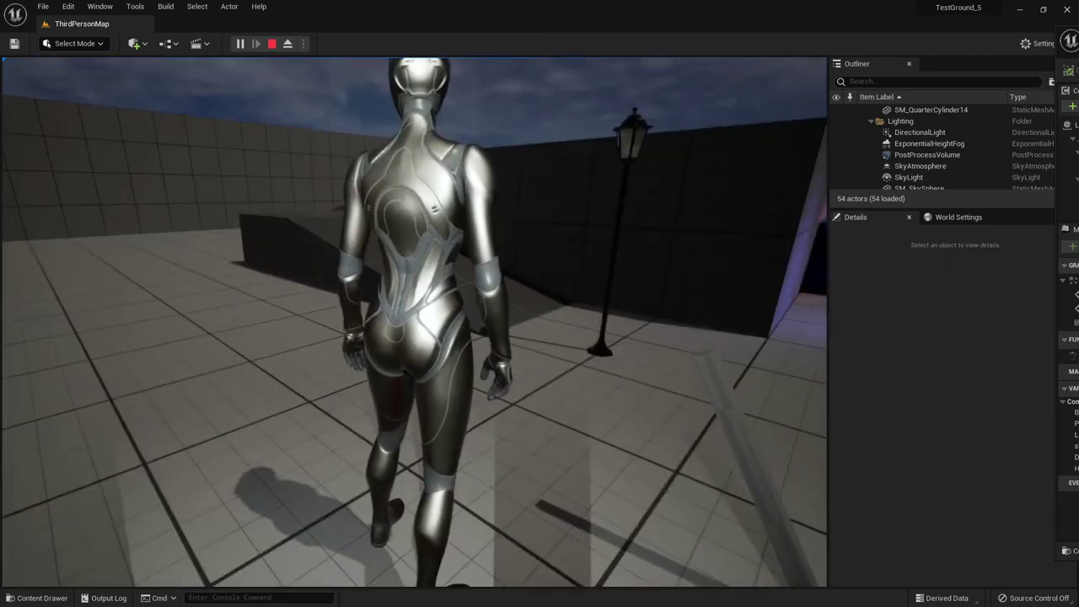
key("w")
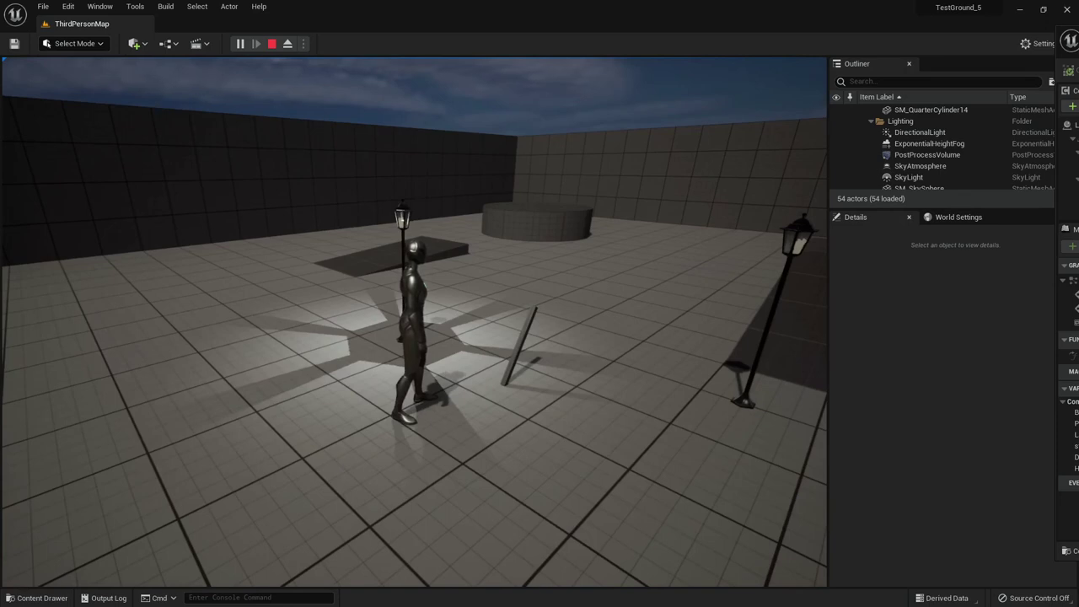
key("Escape")
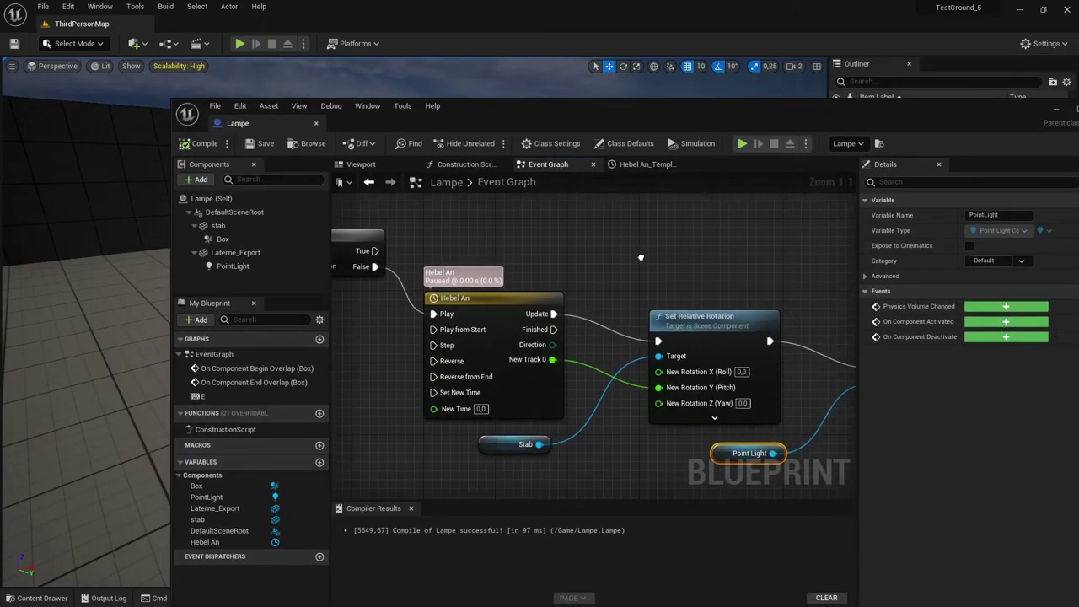
scroll(416, 404, "down", 2)
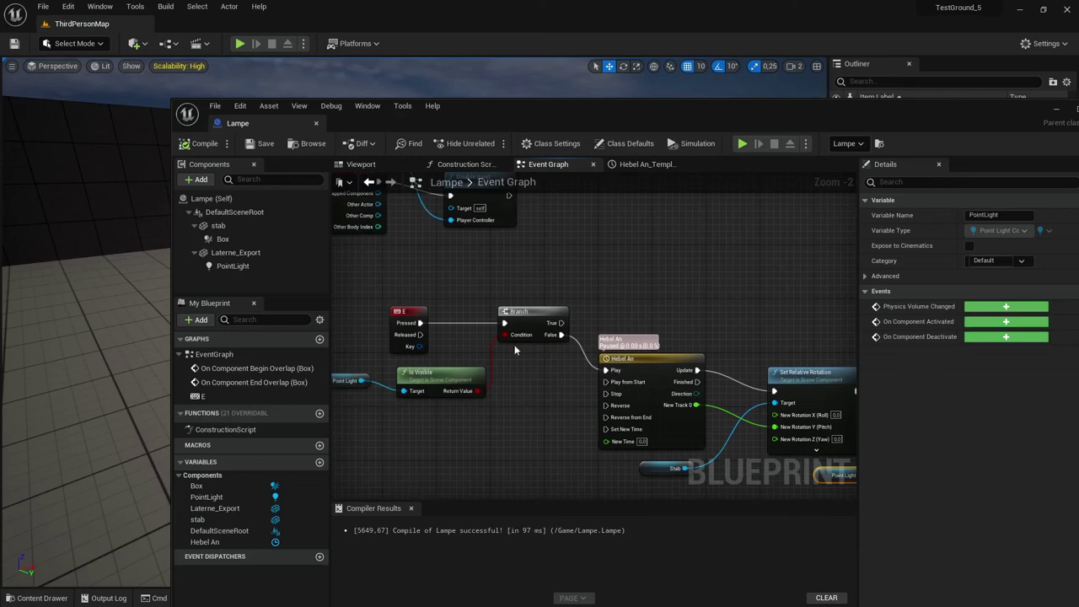
Duplicate the Hebel An timeline, rotation and visibility nodes and wire Branch True to the copy
scroll(458, 446, "down", 2)
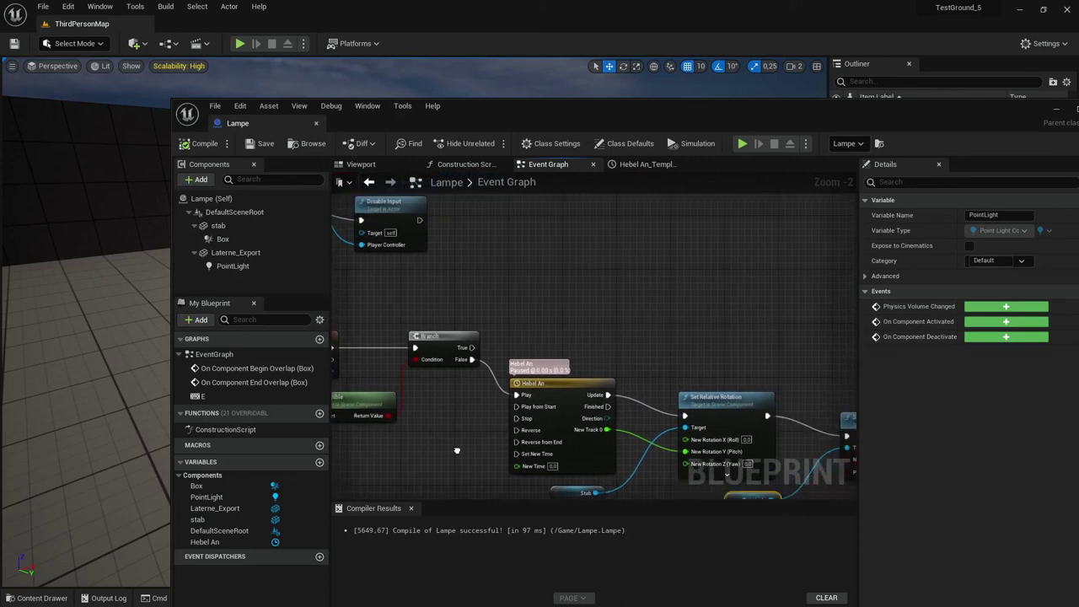
scroll(606, 283, "down", 1)
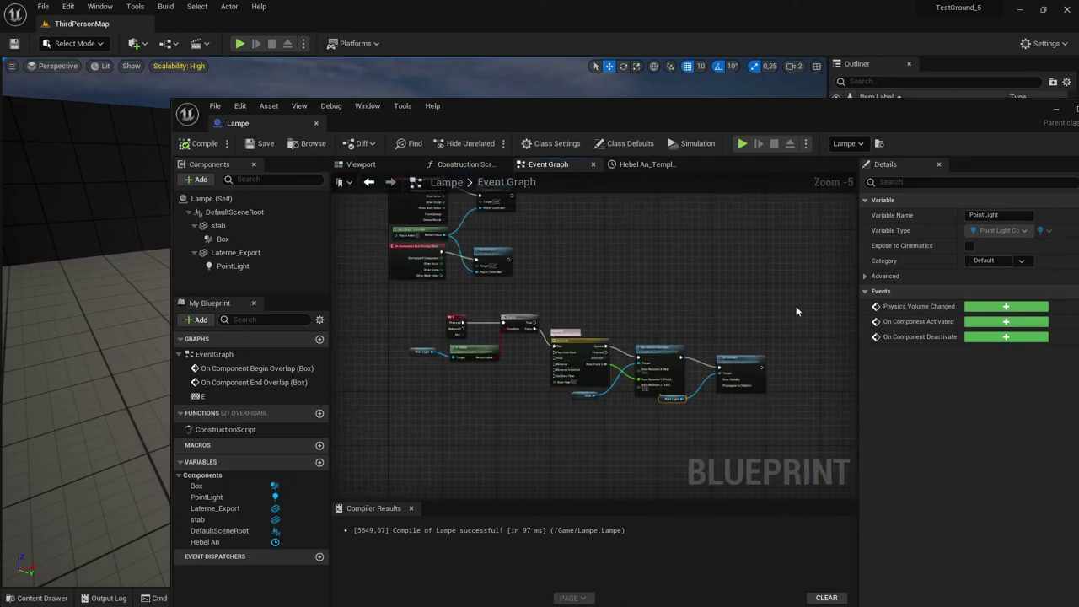
scroll(744, 299, "up", 1)
scroll(743, 301, "up", 1)
left_click_drag(759, 315, 520, 431)
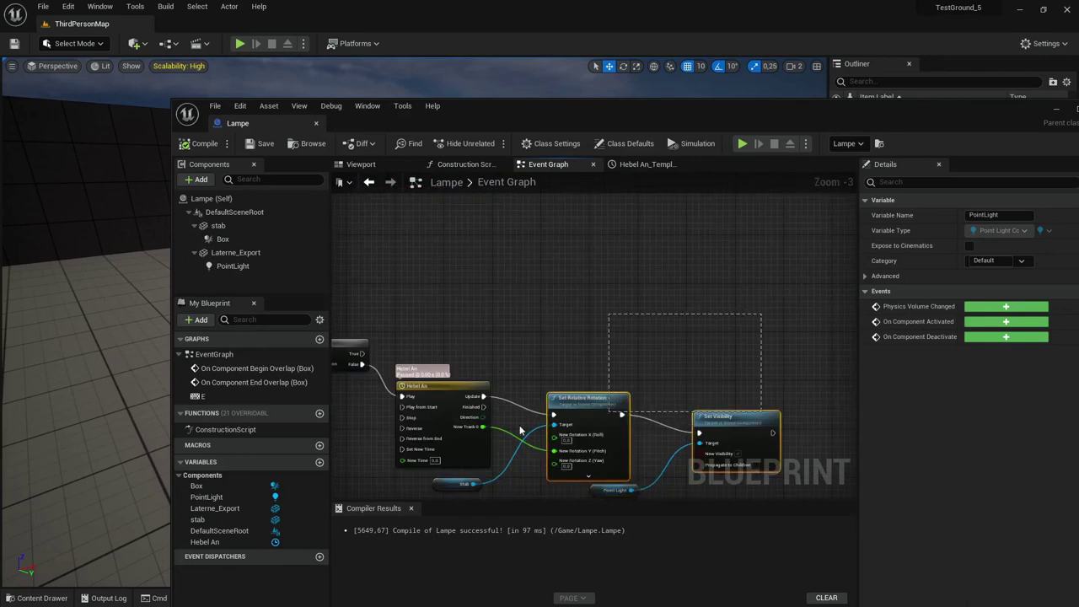
left_click_drag(451, 482, 449, 489)
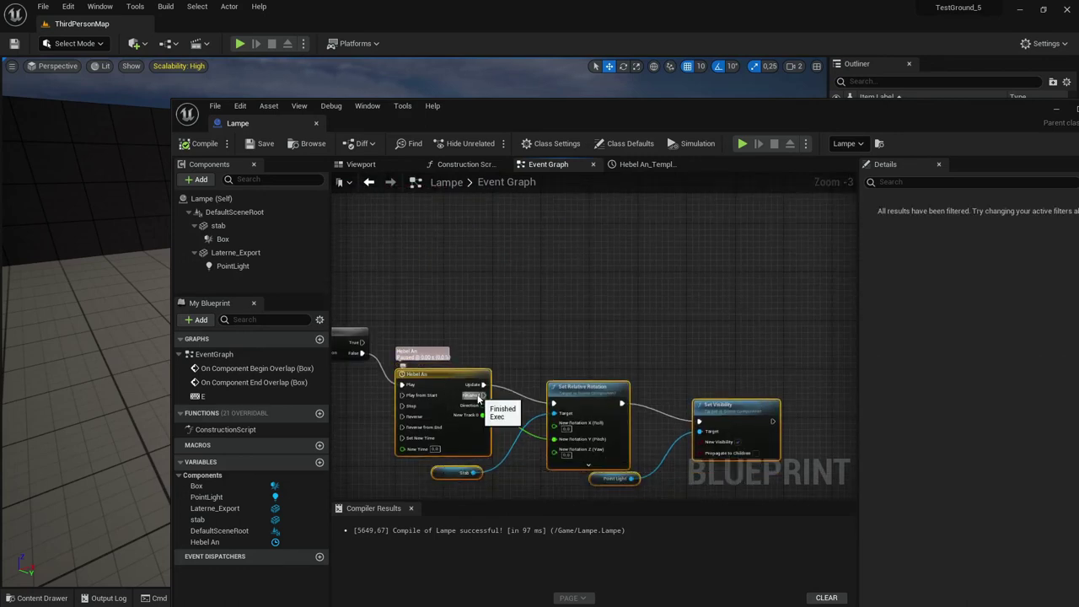
key("ctrl+d")
left_click_drag(513, 360, 581, 227)
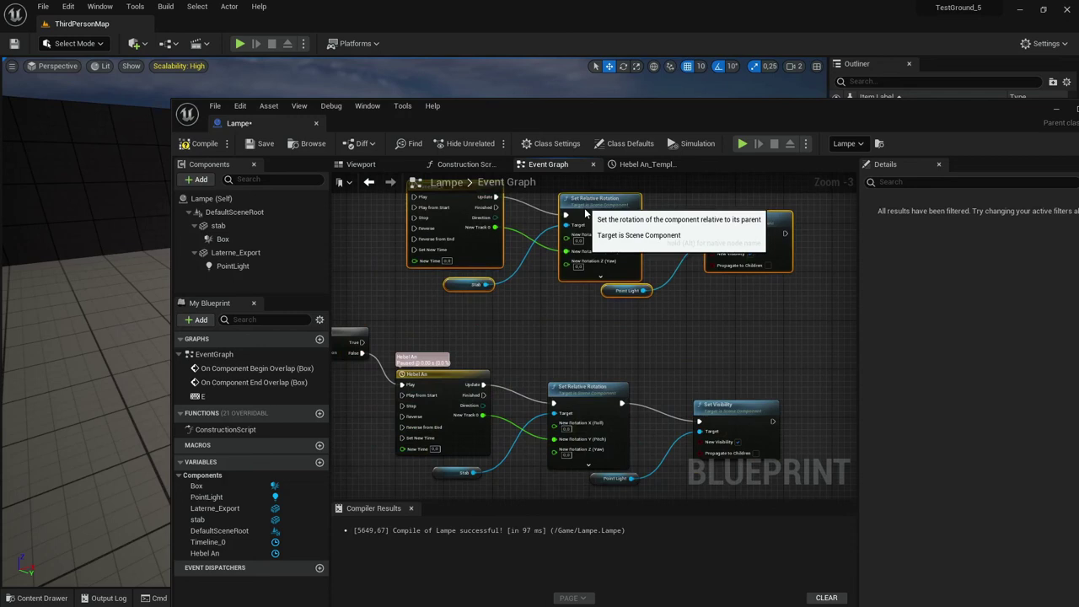
right_click_drag(396, 272, 447, 312)
left_click_drag(464, 267, 415, 386)
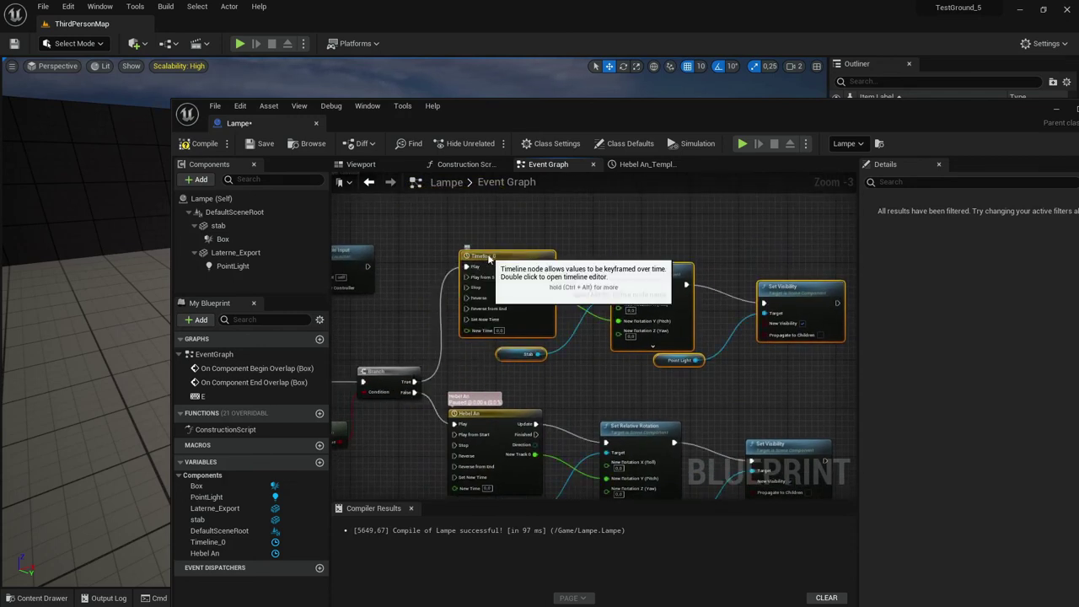
Change the Timeline_0 key so it rises to 30, then compile and save Lampe
double_click(498, 323)
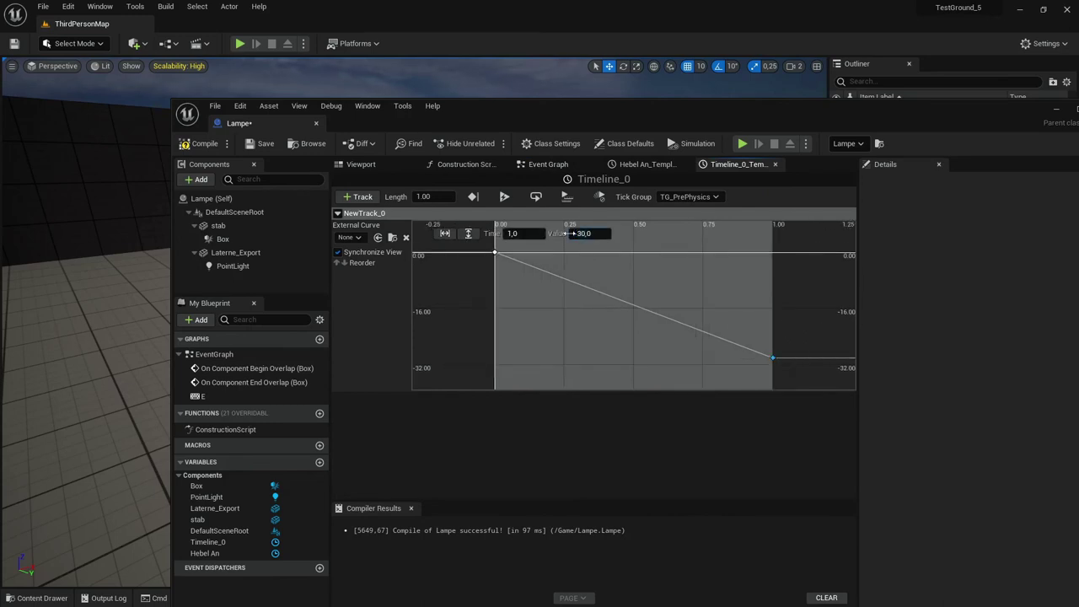
key("Return")
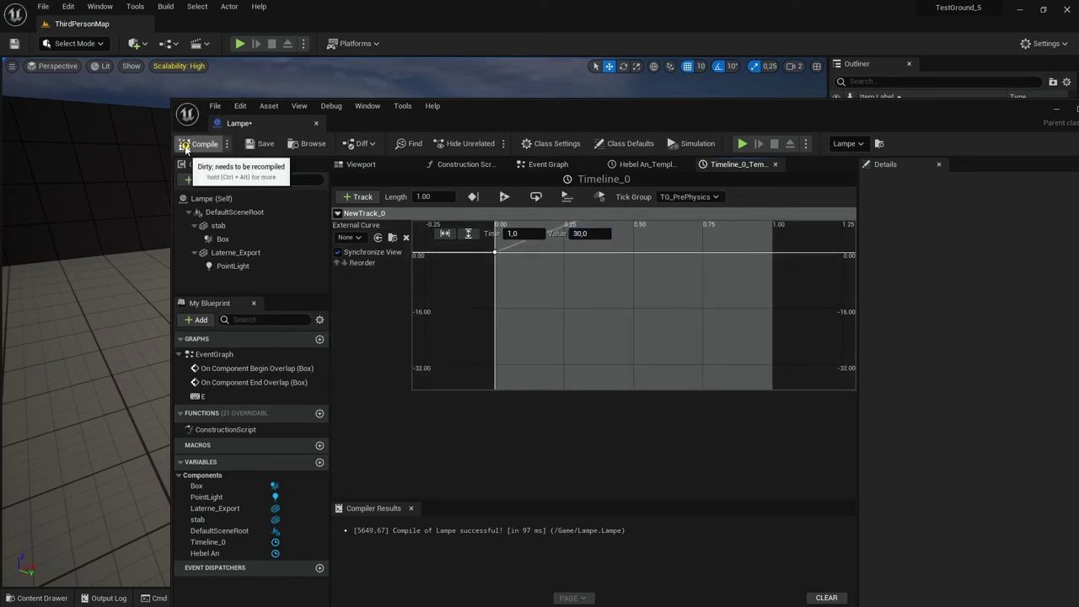
left_click(200, 143)
left_click(261, 144)
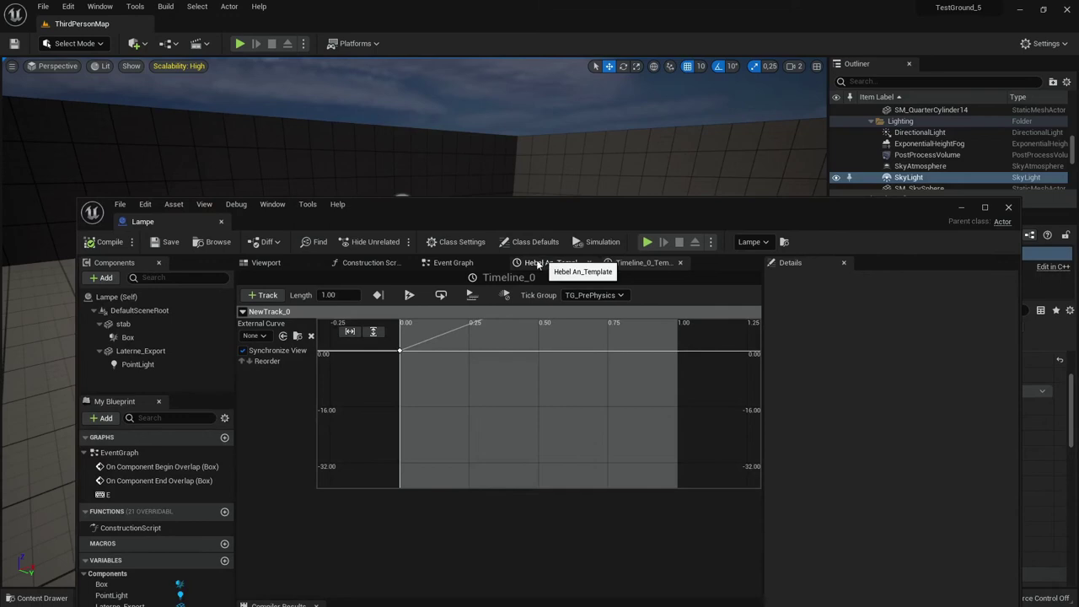
left_click(460, 266)
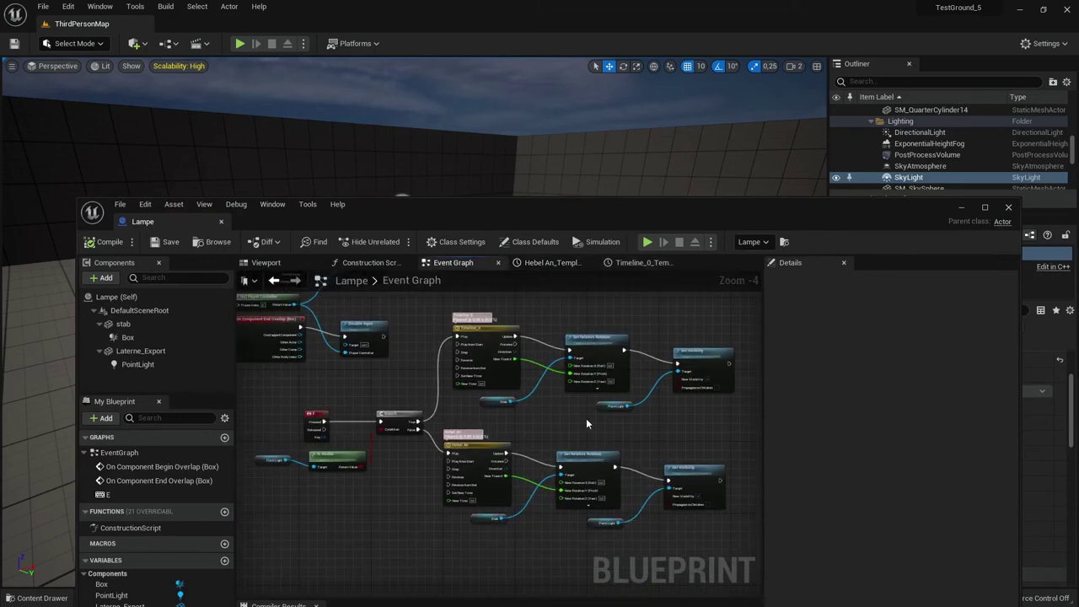
scroll(603, 413, "up", 2)
scroll(628, 395, "up", 1)
scroll(641, 384, "up", 1)
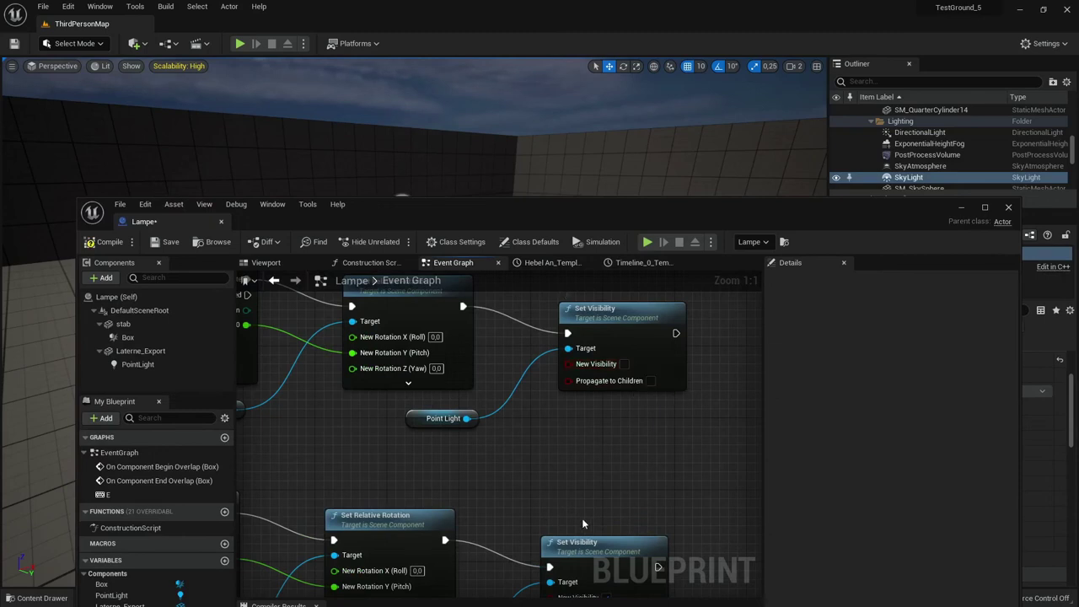
mouse_move(371, 216)
left_mouse_down()
mouse_move(1078, 104)
mouse_move(1073, 81)
left_mouse_up()
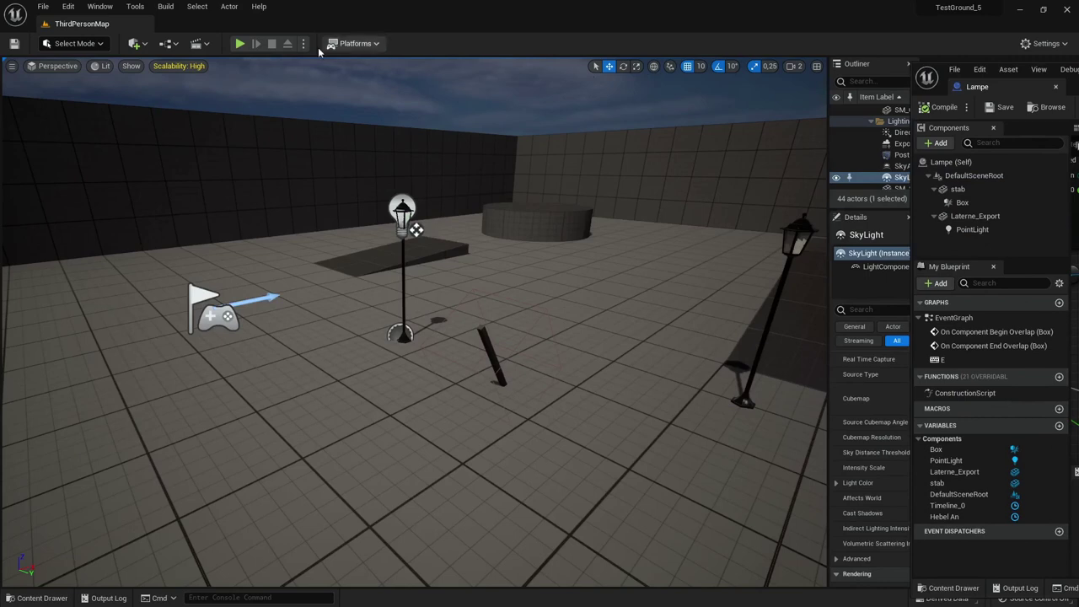
Start a play session and walk the character around the lit lamp
left_click(239, 43)
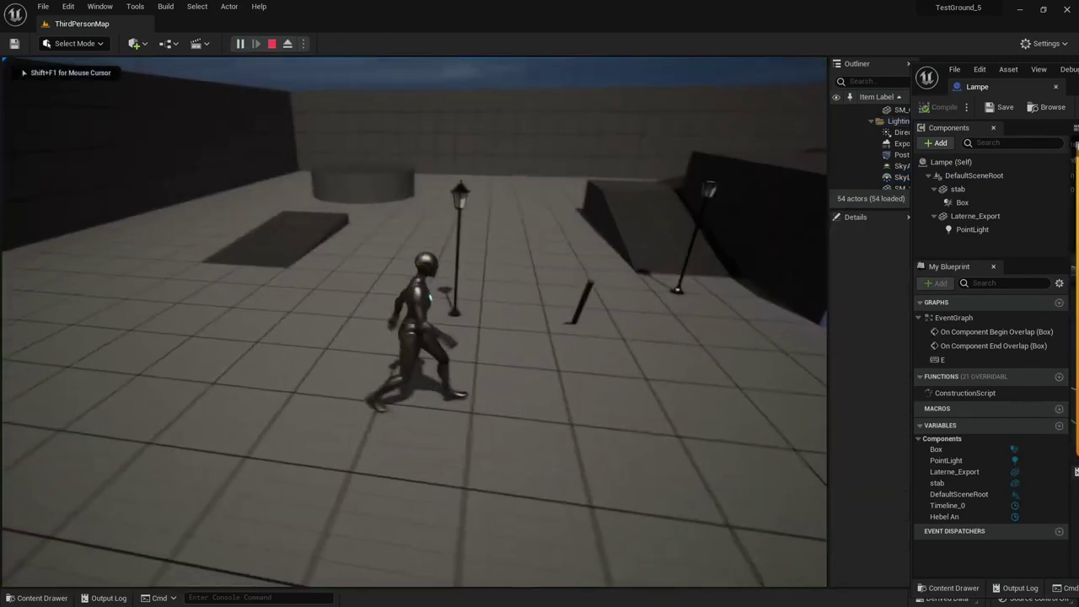
key("w")
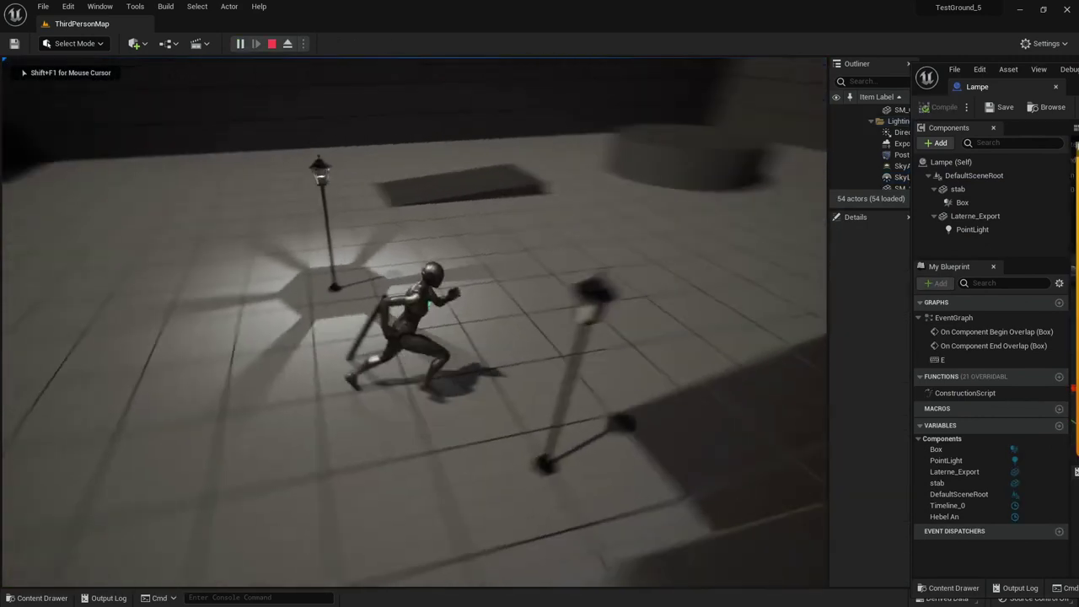
key("w")
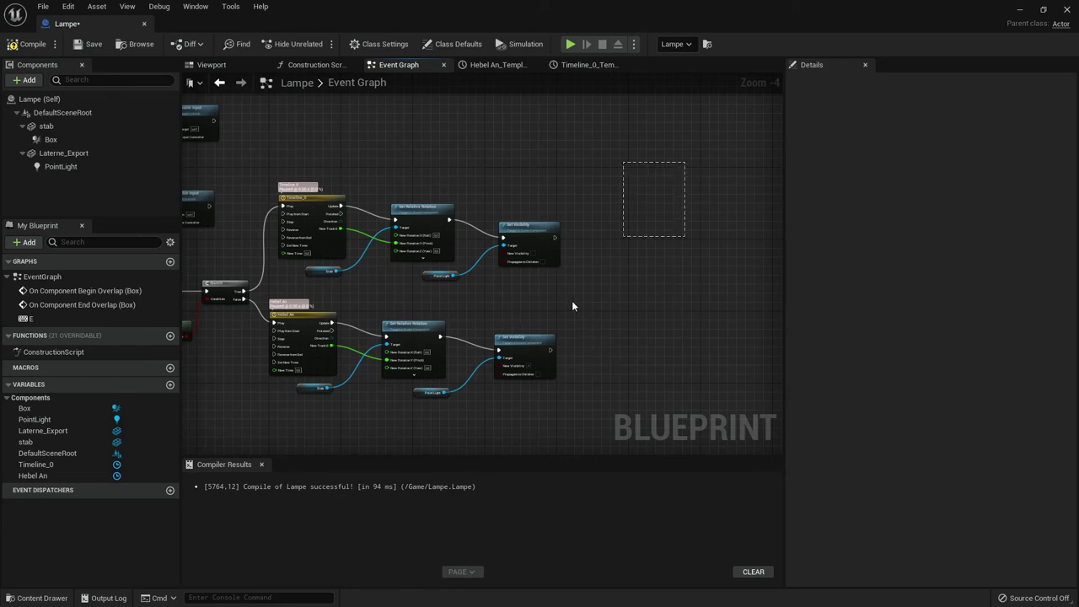
Insert a 1.0-second Delay between the lever rotation and Set Visibility
left_click_drag(530, 236, 584, 233)
left_click_drag(438, 276, 520, 284)
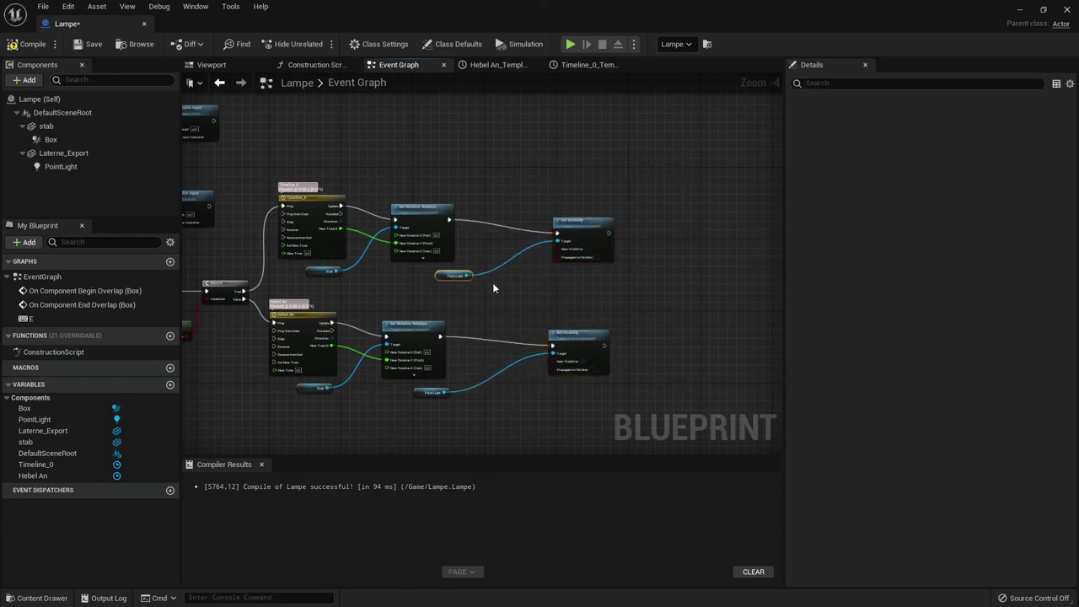
left_click_drag(426, 397, 494, 401)
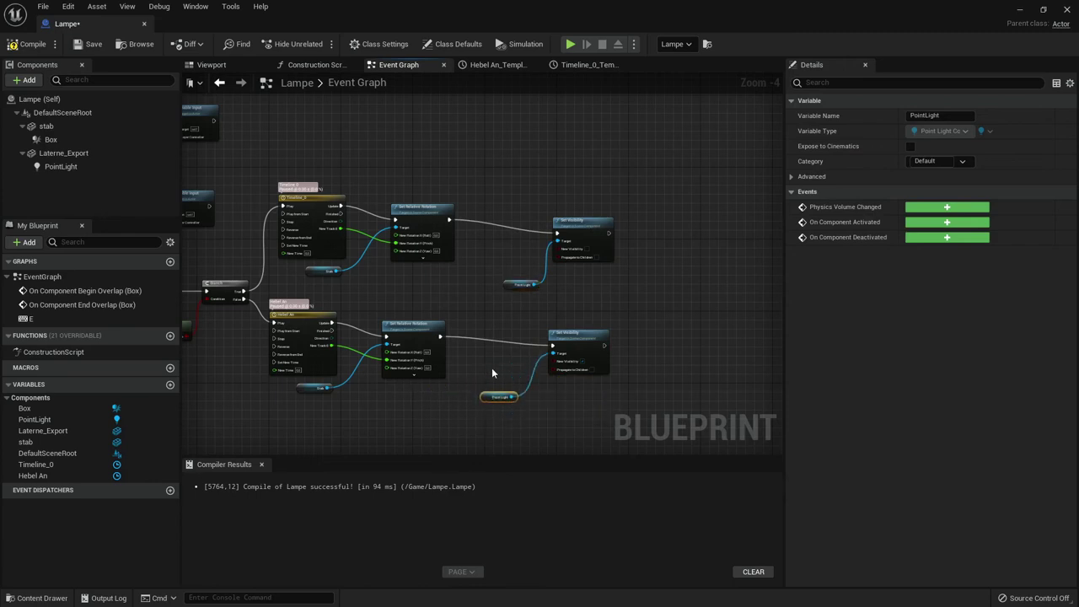
scroll(491, 368, "up", 2)
left_click_drag(418, 321, 478, 300)
type("del")
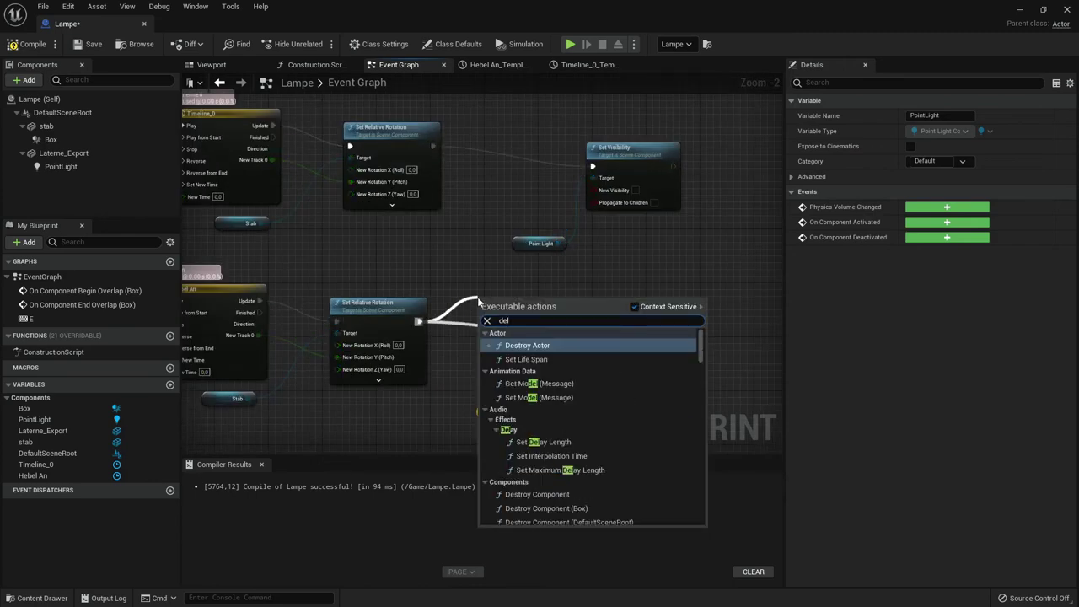
type("ay")
key("Return")
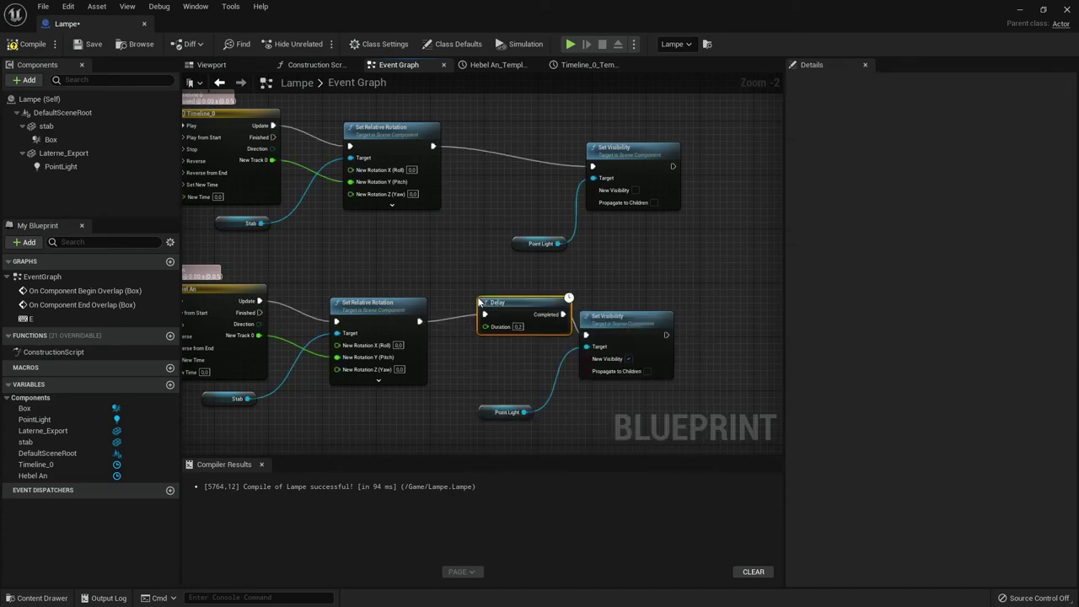
right_click_drag(254, 281, 293, 296)
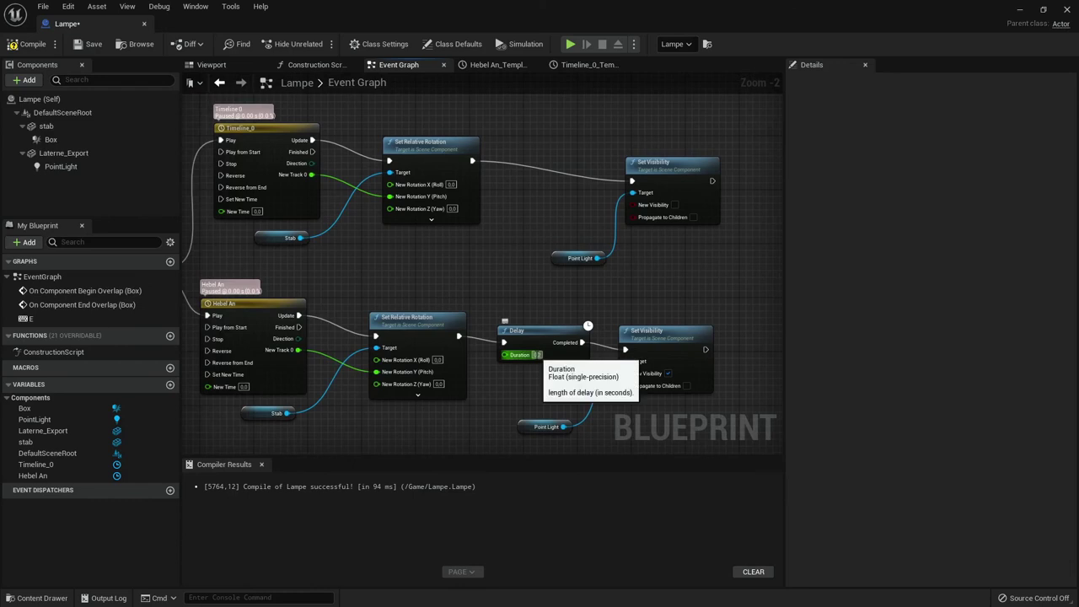
left_click(537, 355)
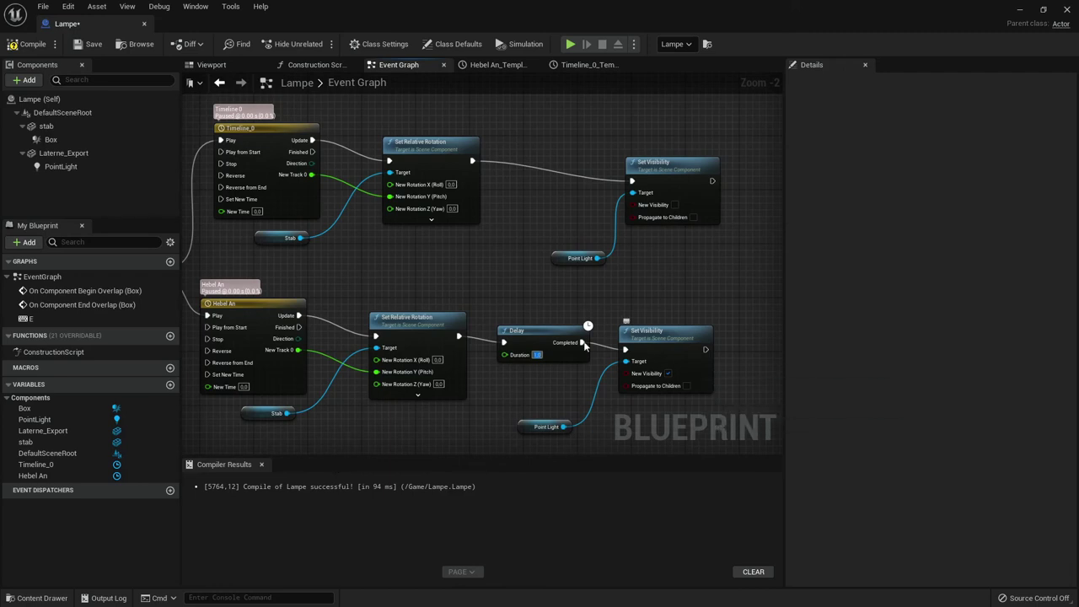
Copy the Delay into the upper chain, then compile, save and close Lampe
key("ctrl+c")
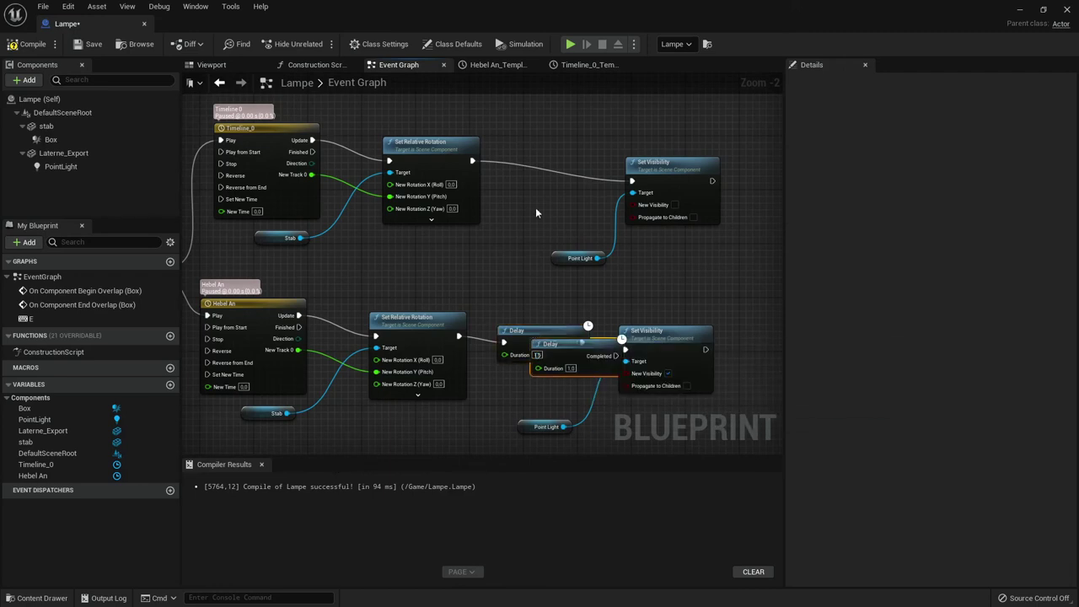
key("ctrl+v")
mouse_move(539, 253)
left_mouse_down()
mouse_move(511, 182)
mouse_move(531, 162)
mouse_move(510, 173)
left_mouse_up()
key("Escape")
left_click_drag(588, 167, 632, 181)
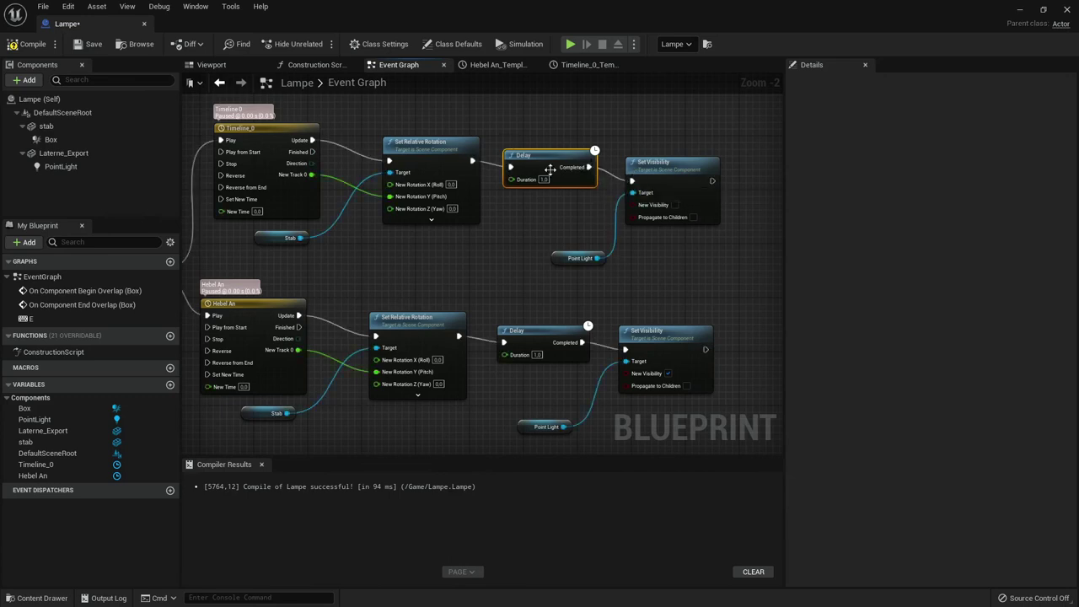
left_click(32, 44)
left_click(87, 44)
left_click(1066, 9)
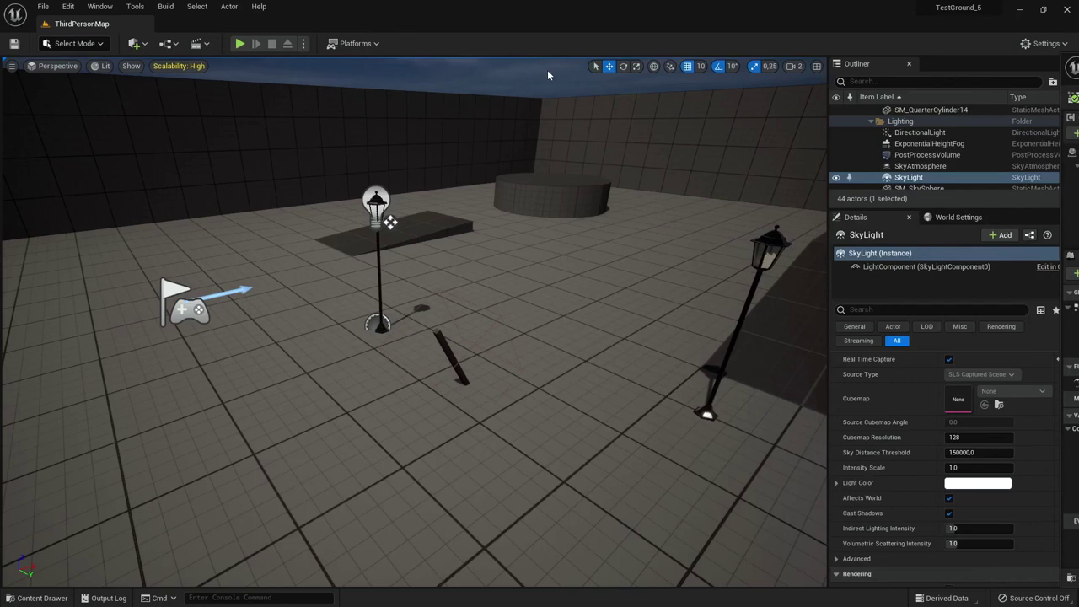
left_click(240, 43)
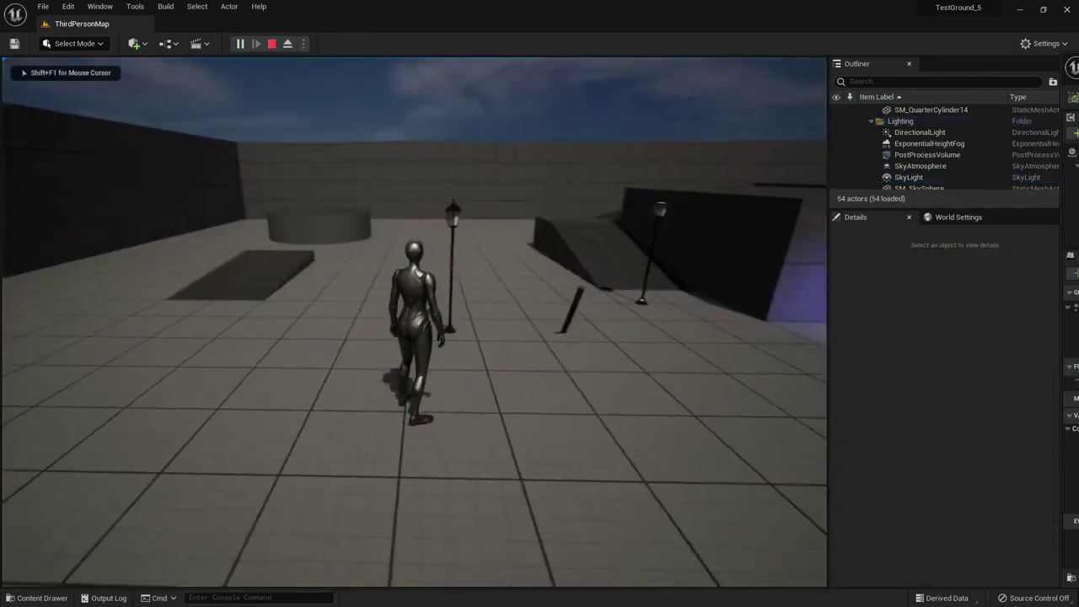
key("w")
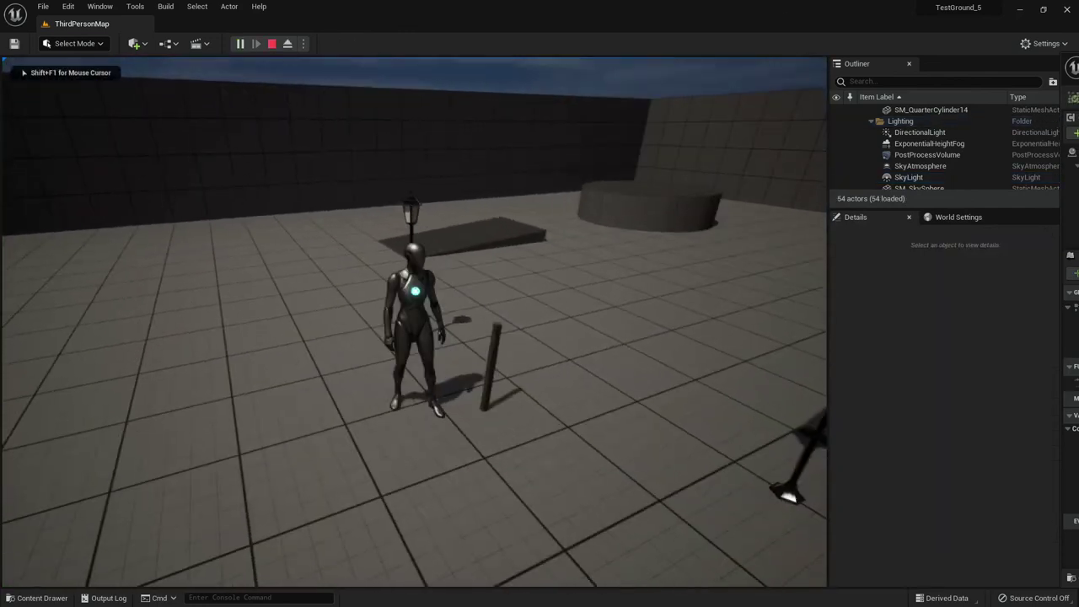
key("w")
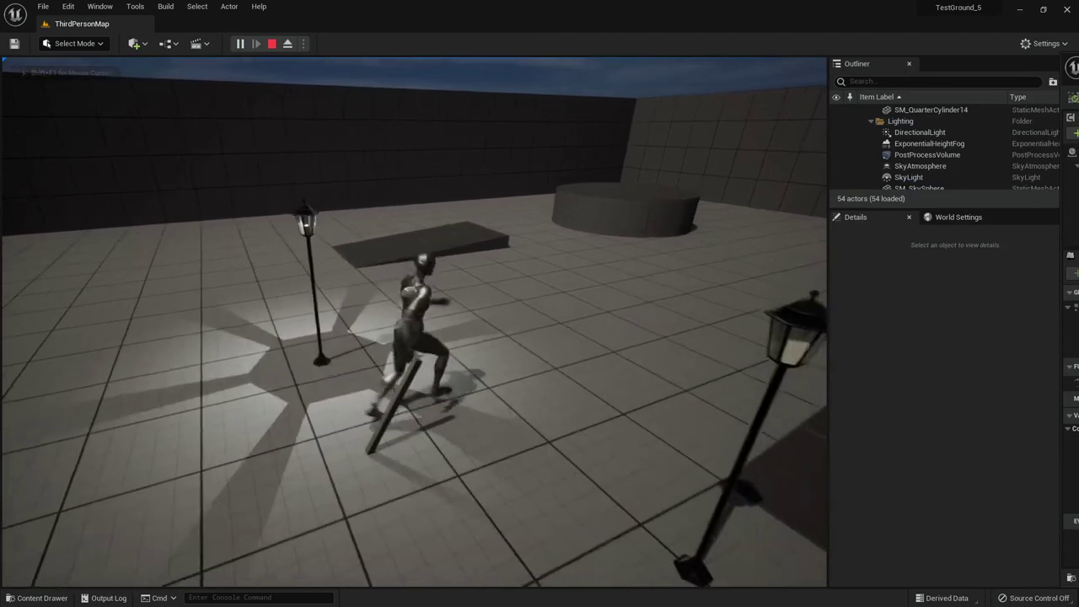
key("w")
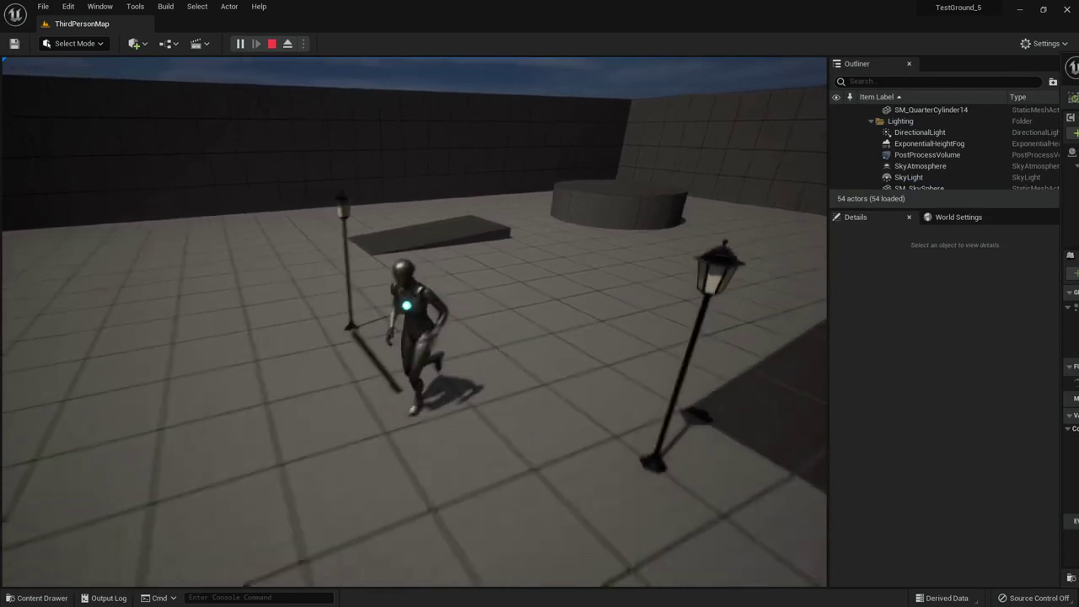
key("Escape")
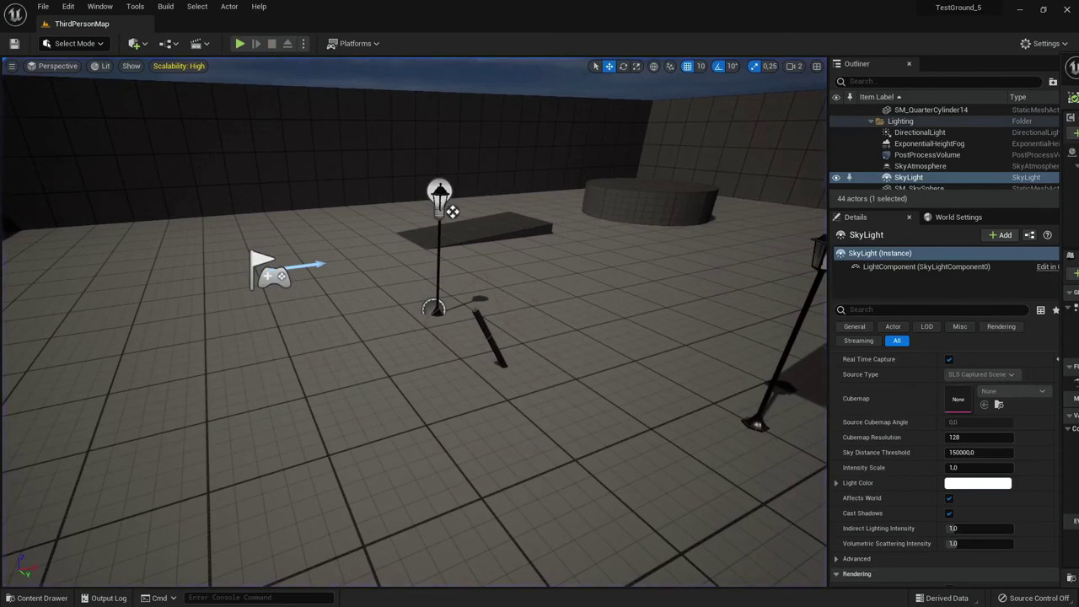
Select the Lampe actor and its stab lever component
right_click_drag(364, 316, 364, 317)
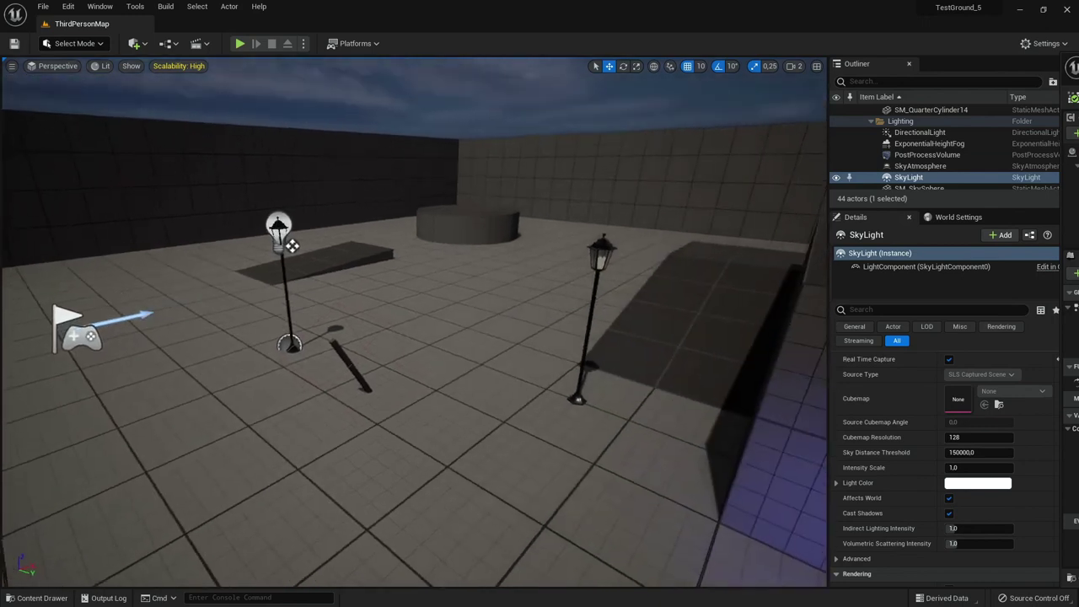
right_click_drag(479, 352, 478, 351)
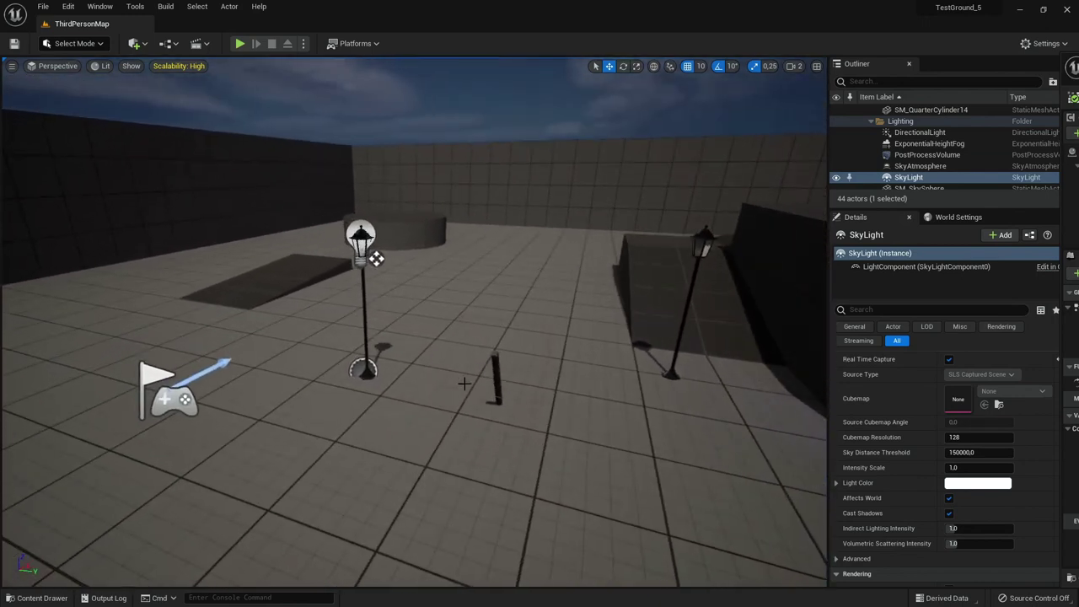
mouse_move(504, 402)
right_mouse_down()
mouse_move(582, 363)
mouse_move(432, 322)
right_mouse_up()
left_click(425, 338)
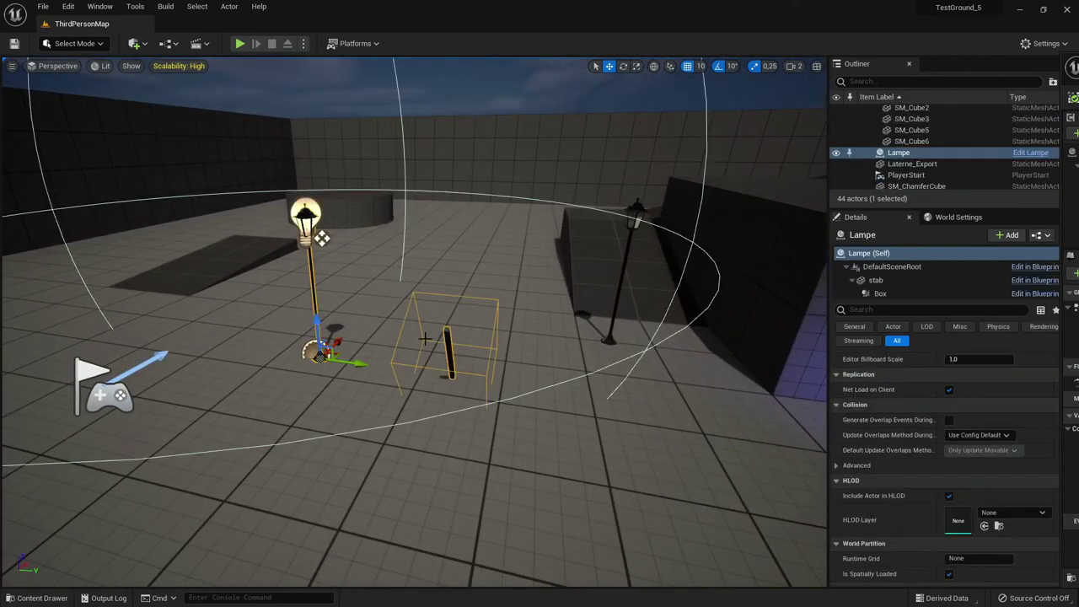
scroll(908, 286, "down", 1)
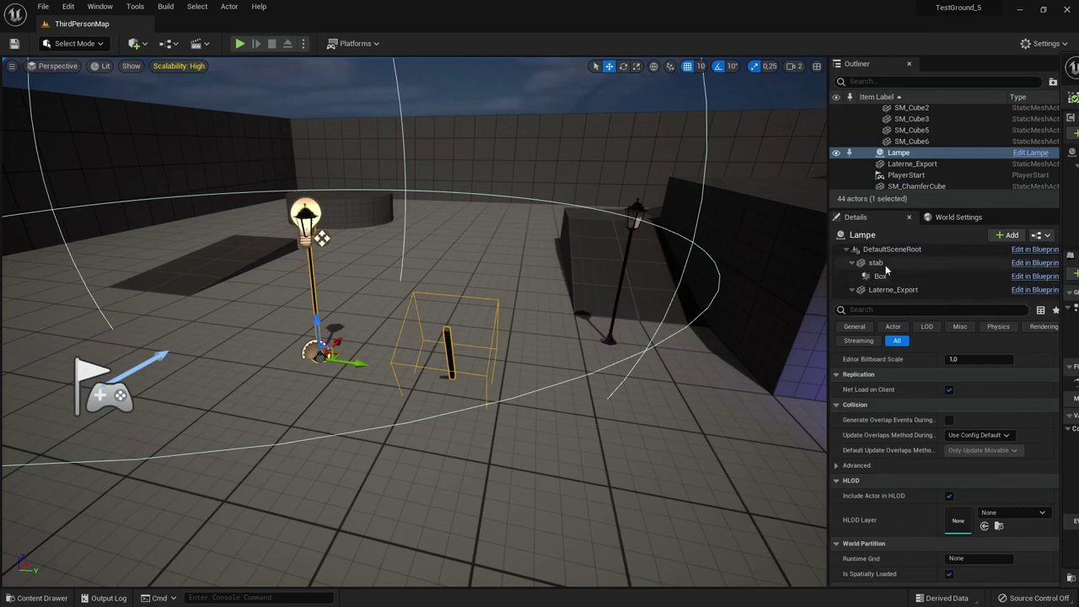
scroll(909, 285, "up", 1)
scroll(885, 280, "down", 2)
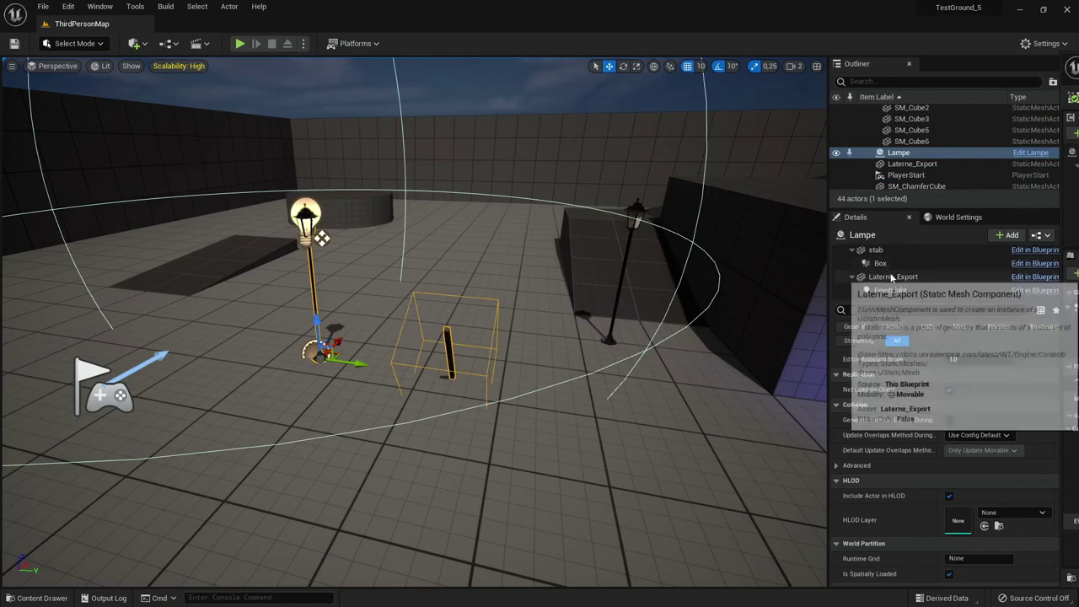
left_click(881, 252)
Move the stab lever with the gizmo onto the raised platform beside the blue shapes
left_click_drag(495, 384, 509, 345)
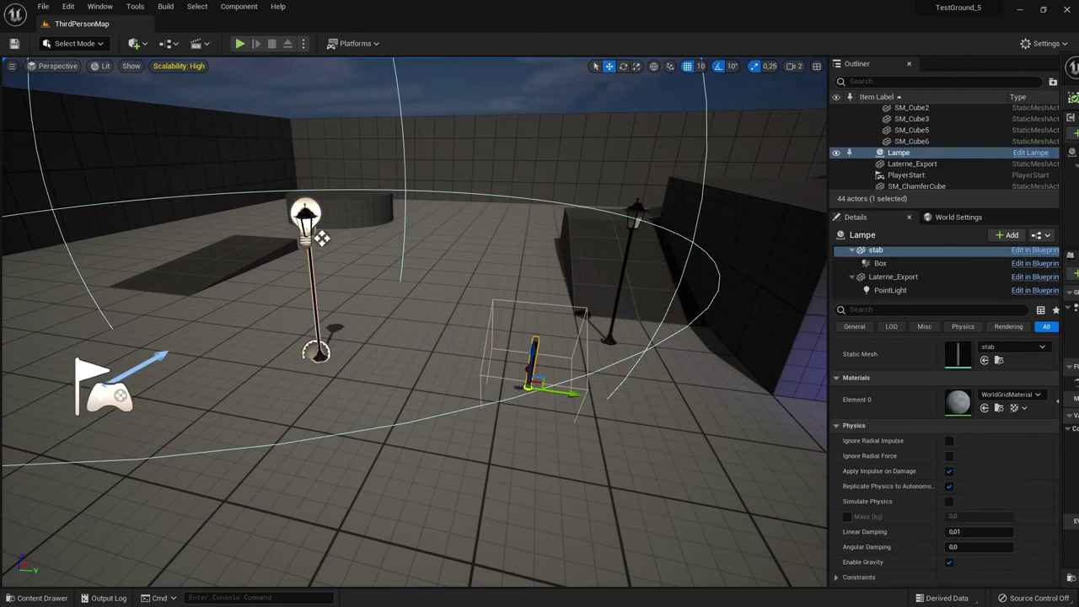
right_click_drag(487, 357, 486, 357)
left_click_drag(425, 340, 438, 185)
right_click_drag(449, 235, 431, 222)
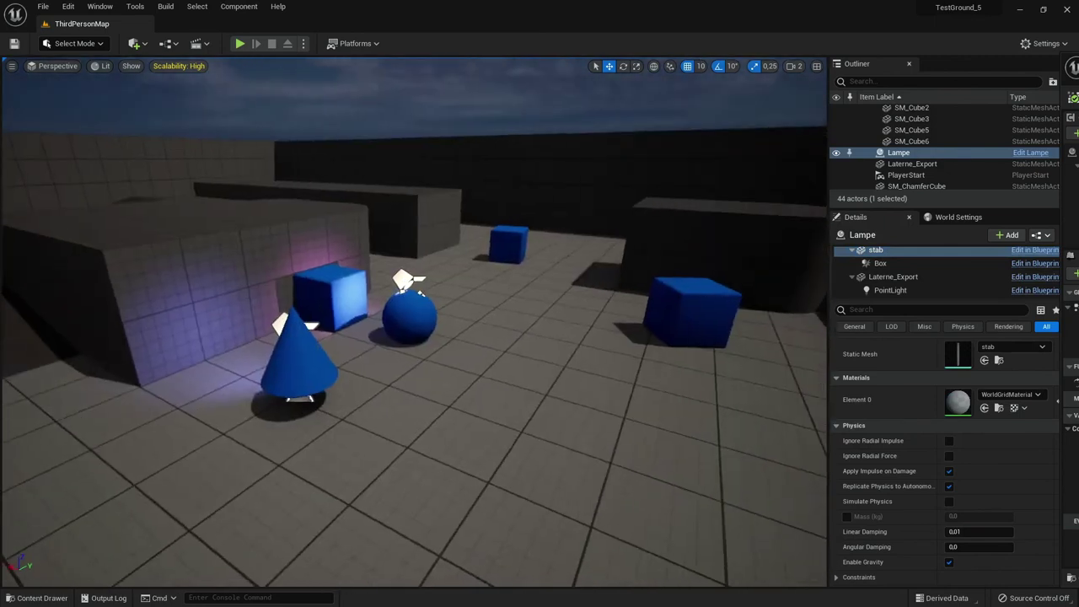
left_click_drag(468, 232, 712, 234)
right_click_drag(712, 234, 713, 233)
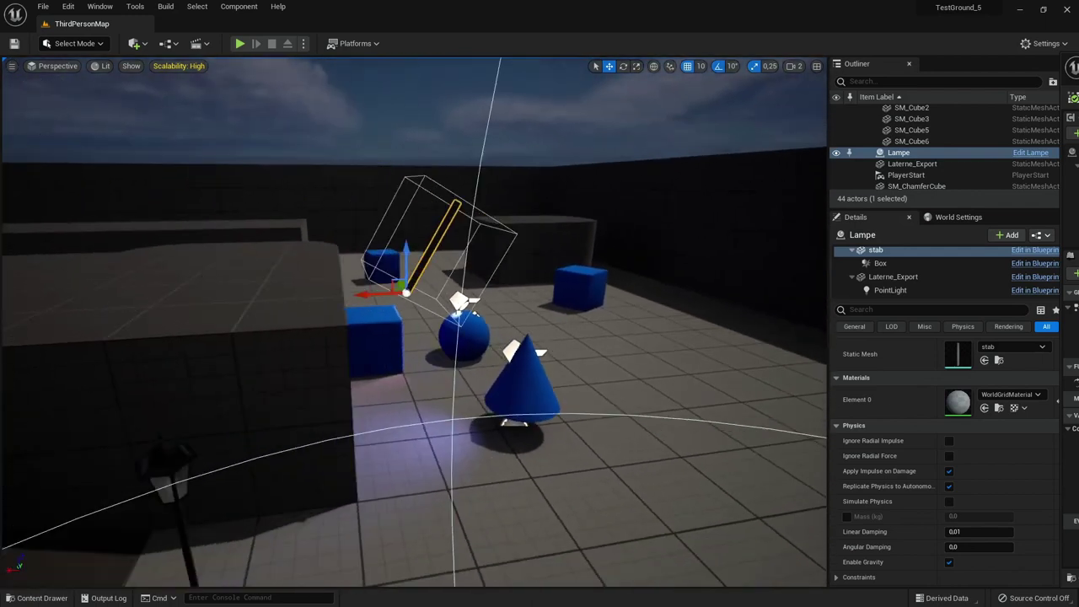
left_click_drag(361, 295, 160, 290)
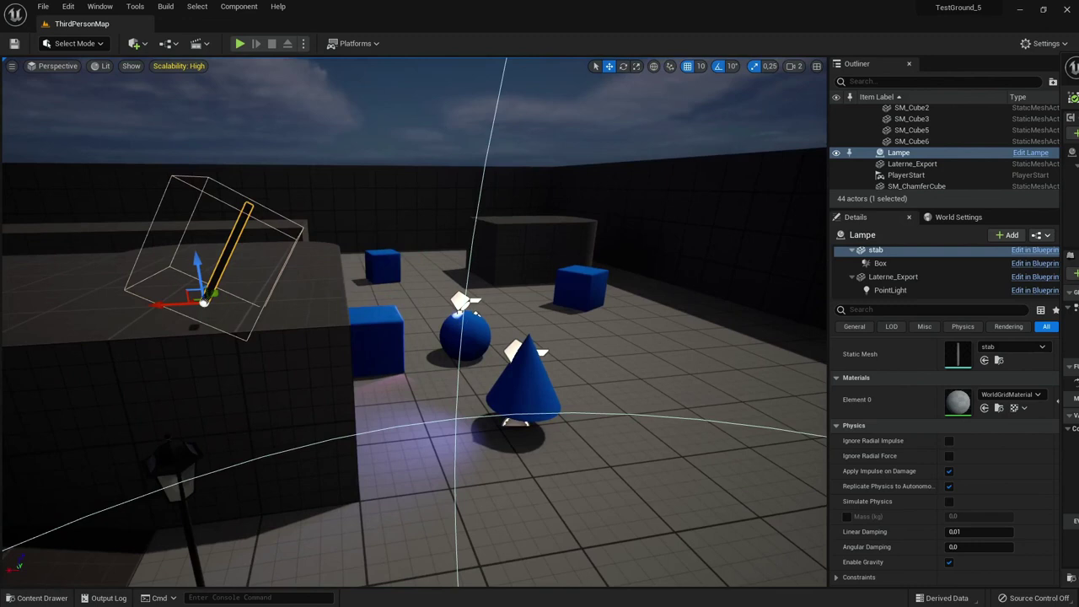
key("f")
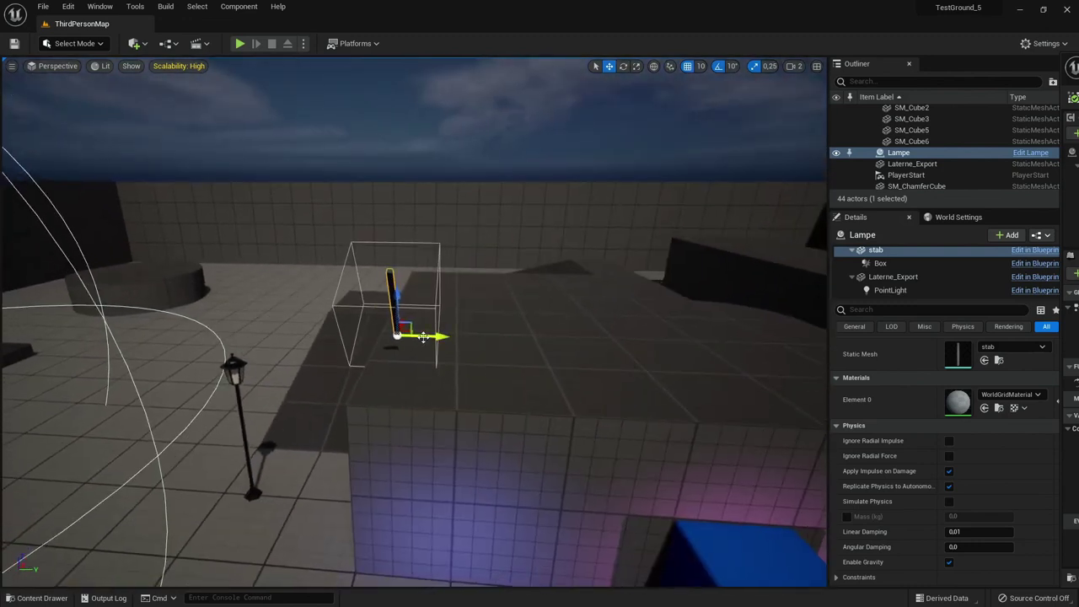
left_click_drag(423, 337, 500, 337)
right_click_drag(540, 337, 250, 344)
mouse_move(250, 344)
left_mouse_down()
mouse_move(253, 384)
mouse_move(251, 372)
left_mouse_up()
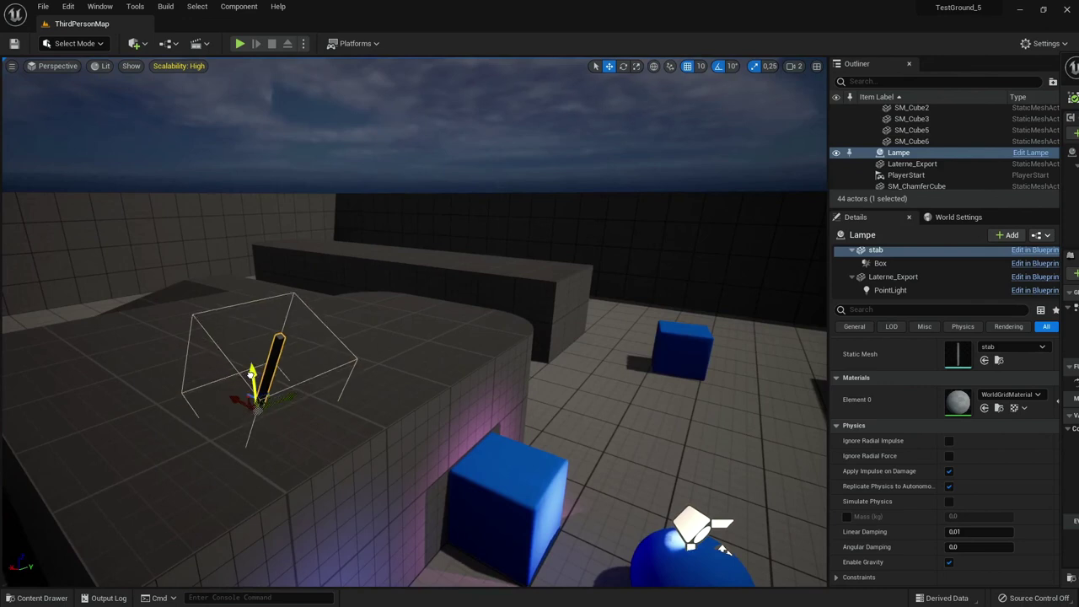
Play the level and run the character up the ramp, jumping onto the lever's raised block
left_click(239, 45)
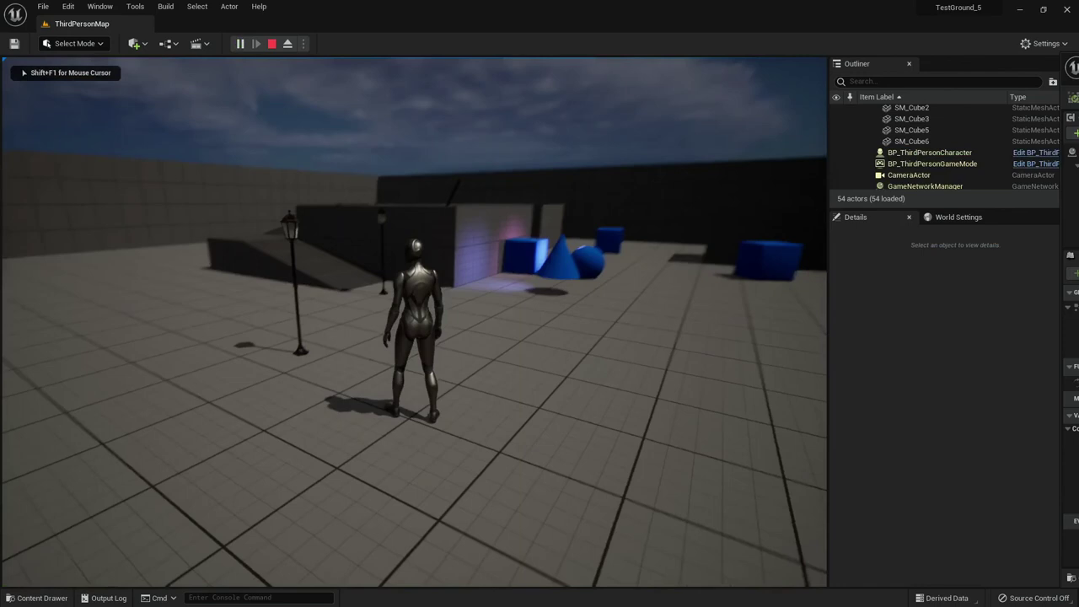
key("w")
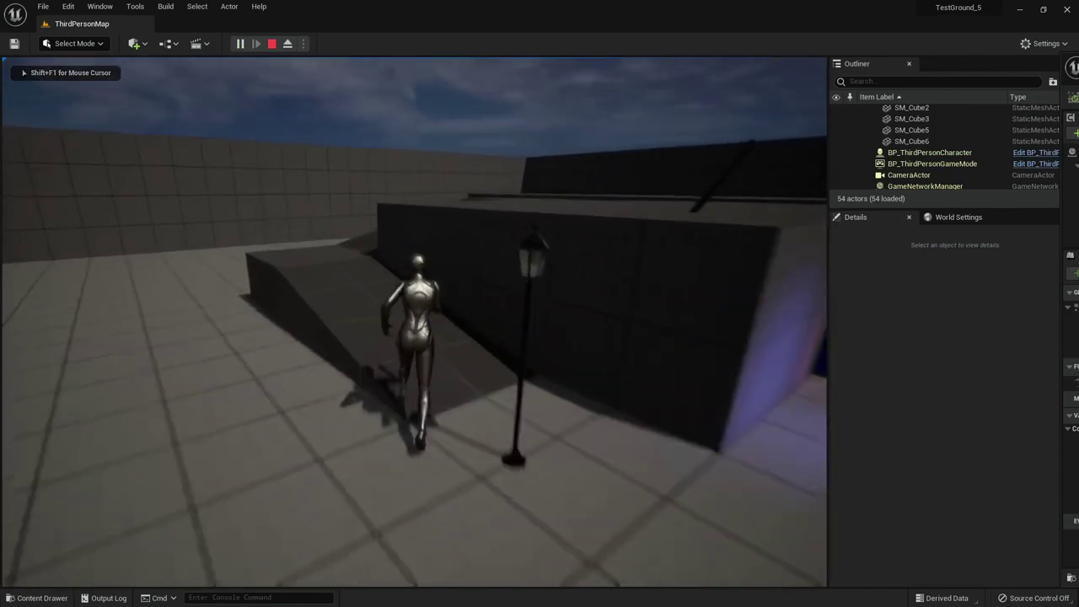
key("space")
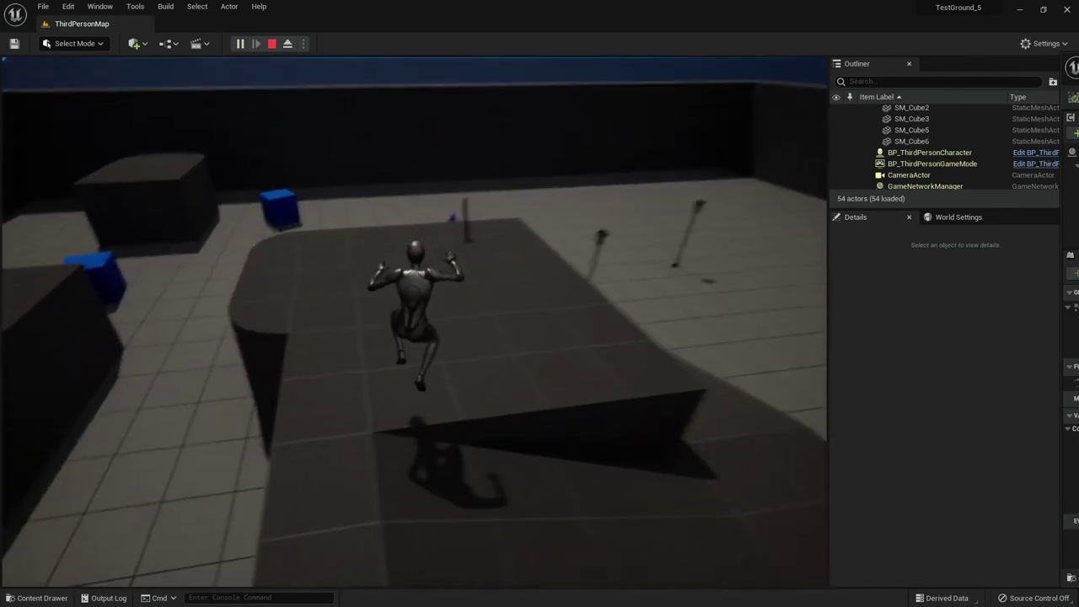
key("w")
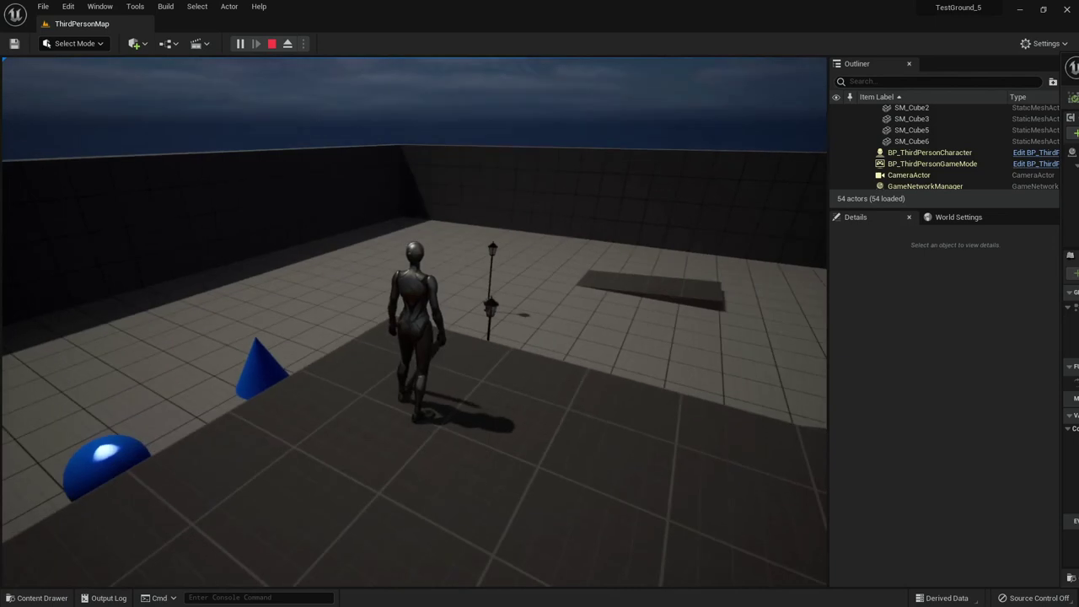